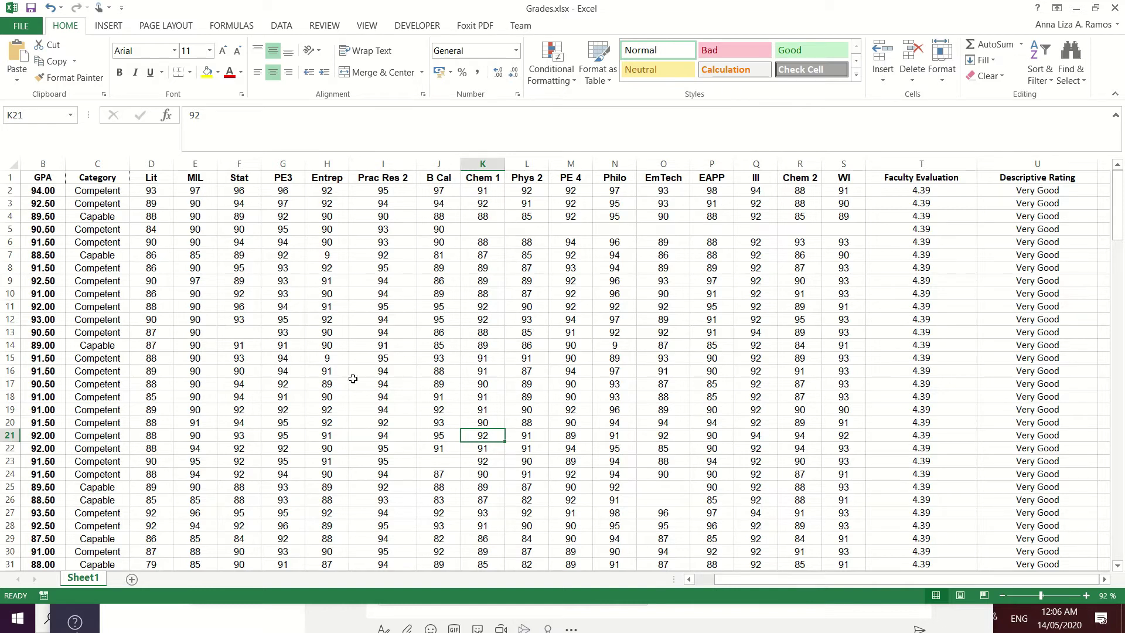
Highlight the Category and subject grade columns in the Grades.xlsx sheet, starting from the Category header
{"action": "left_click", "coordinate": [73, 174]}
{"action": "left_click_drag", "start_coordinate": [73, 173], "coordinate": [844, 547]}
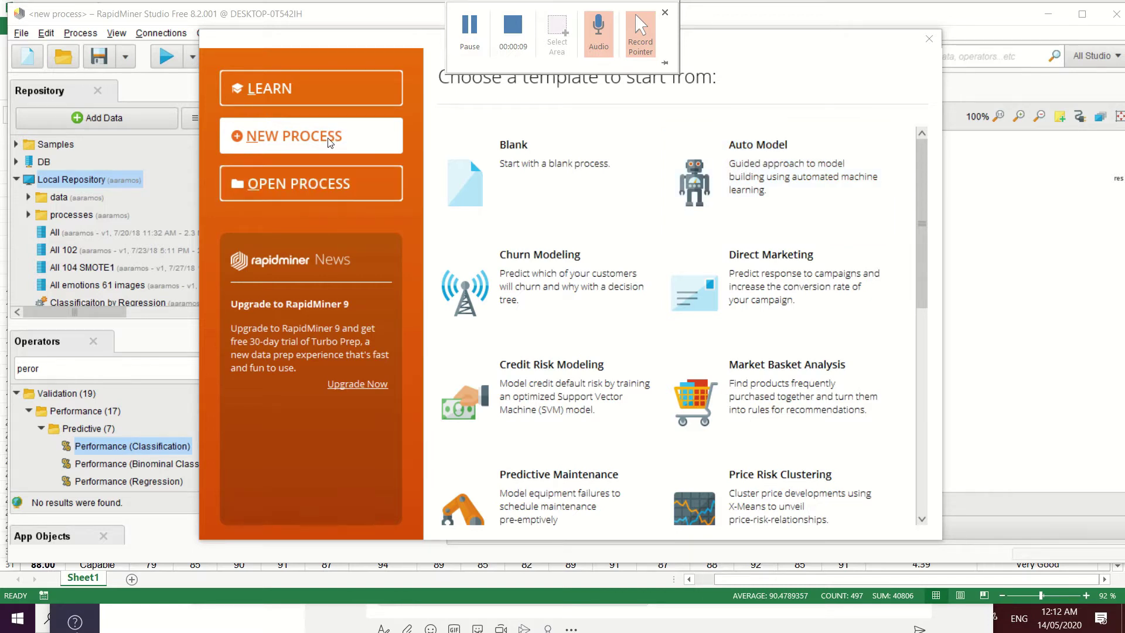
Start a blank RapidMiner process and choose Grades.xlsx from the Desktop's DATASETS folder as the data to import
{"action": "left_click", "coordinate": [553, 177]}
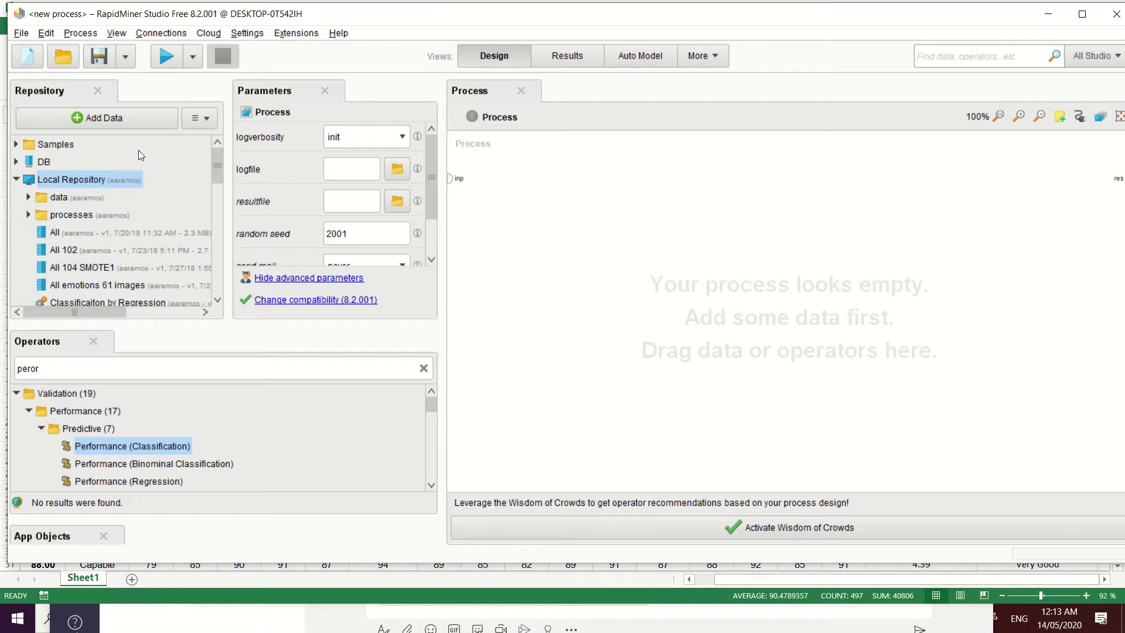
{"action": "left_click", "coordinate": [103, 120]}
{"action": "left_click", "coordinate": [496, 123]}
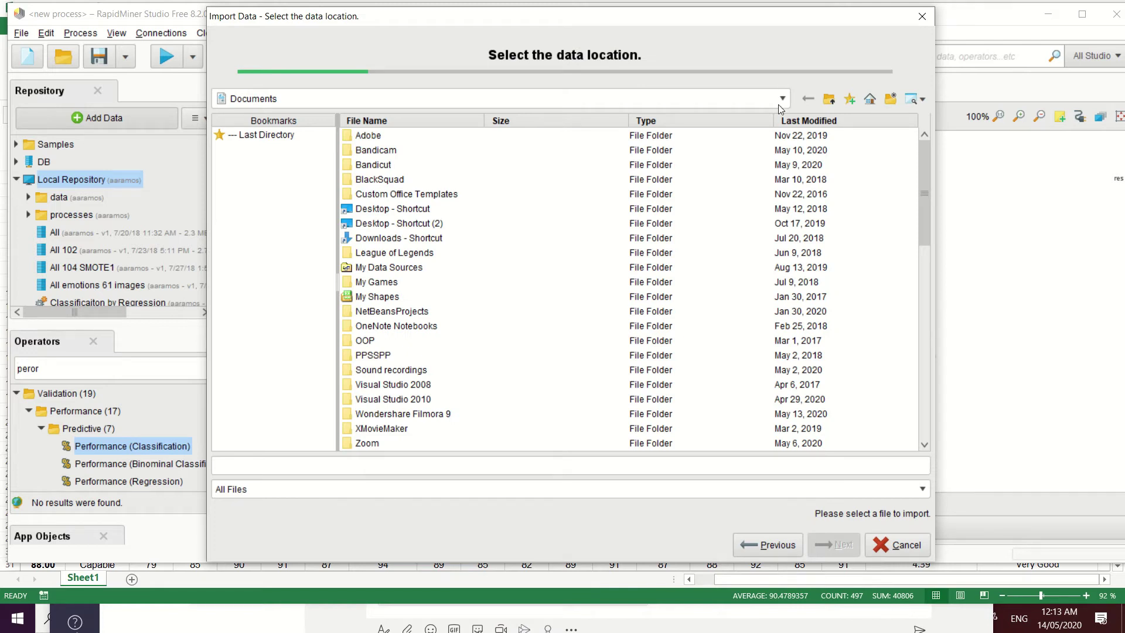
{"action": "left_click", "coordinate": [783, 98]}
{"action": "left_click", "coordinate": [246, 110]}
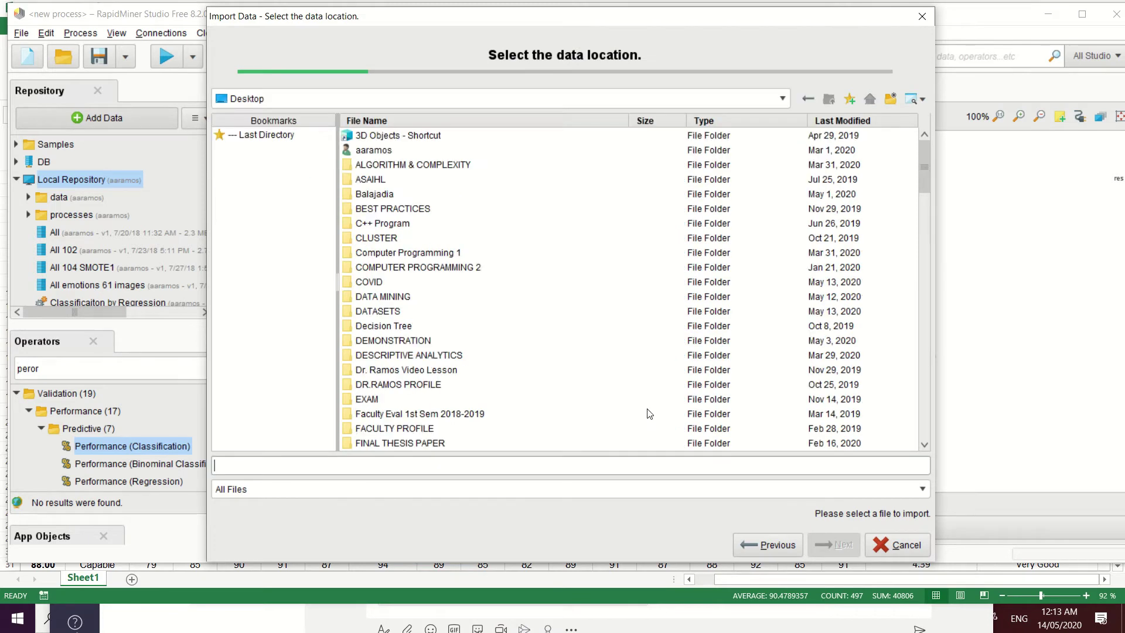
{"action": "double_click", "coordinate": [389, 312]}
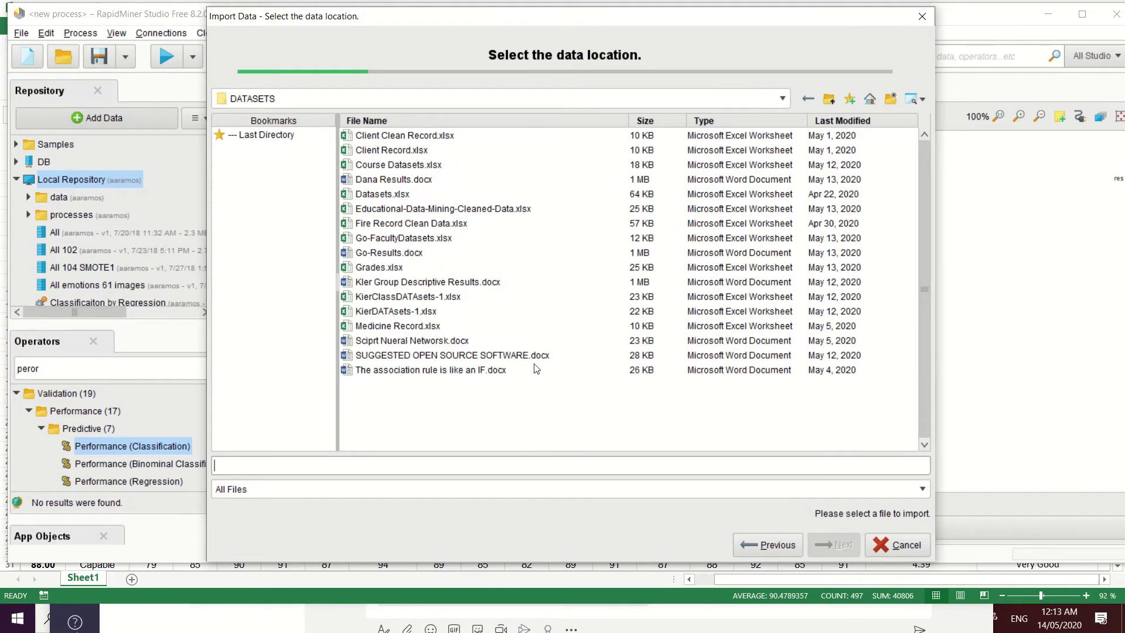
{"action": "left_click", "coordinate": [373, 270]}
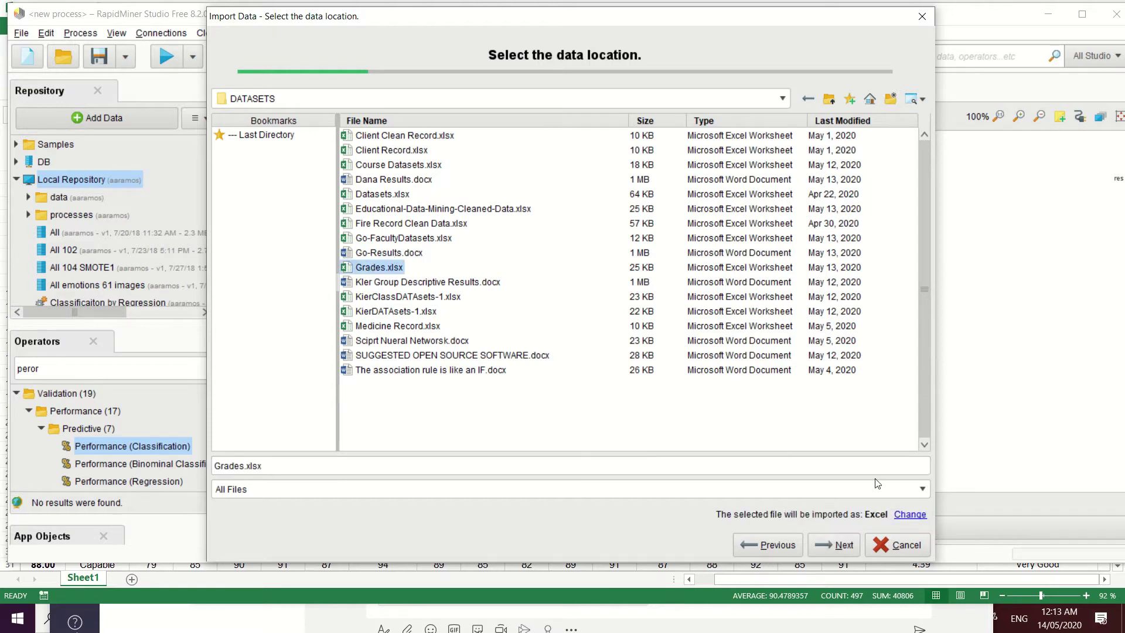
Import the Grades.xlsx sheet with the default cell and column settings and store it as Grades in the Local Repository
{"action": "left_click", "coordinate": [839, 546]}
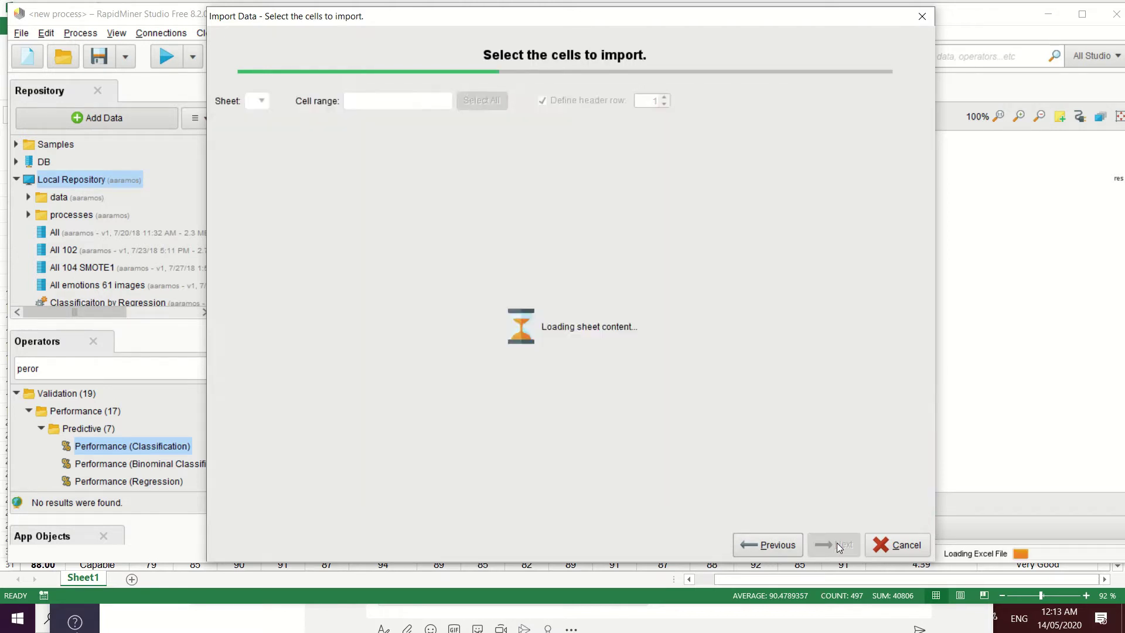
{"action": "left_click", "coordinate": [836, 548]}
{"action": "left_click", "coordinate": [836, 547]}
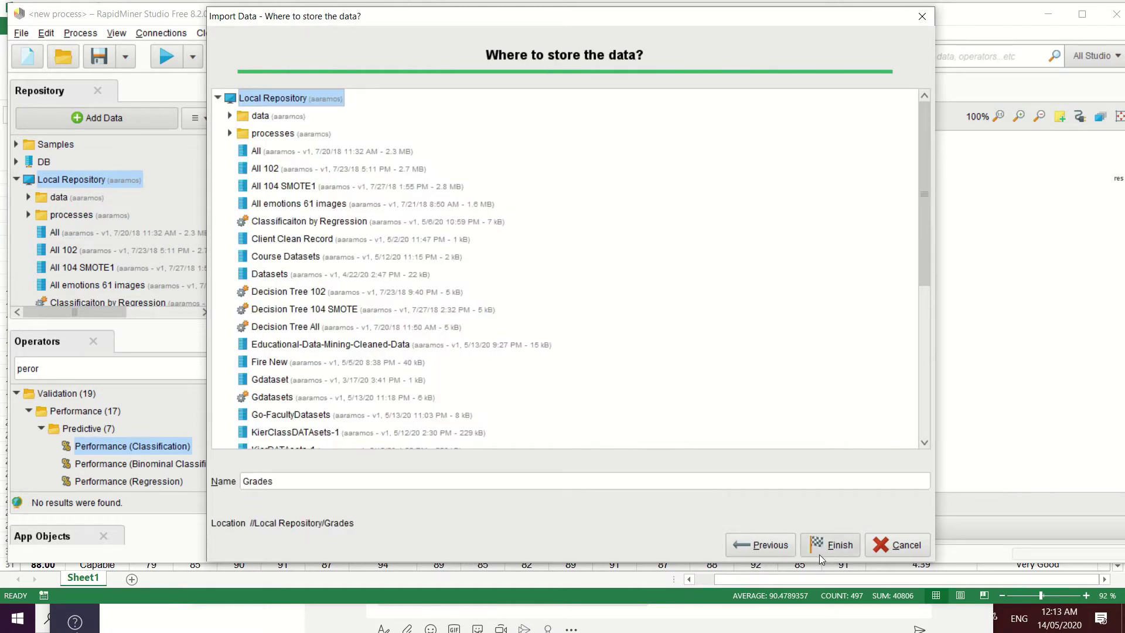
{"action": "left_click", "coordinate": [820, 551]}
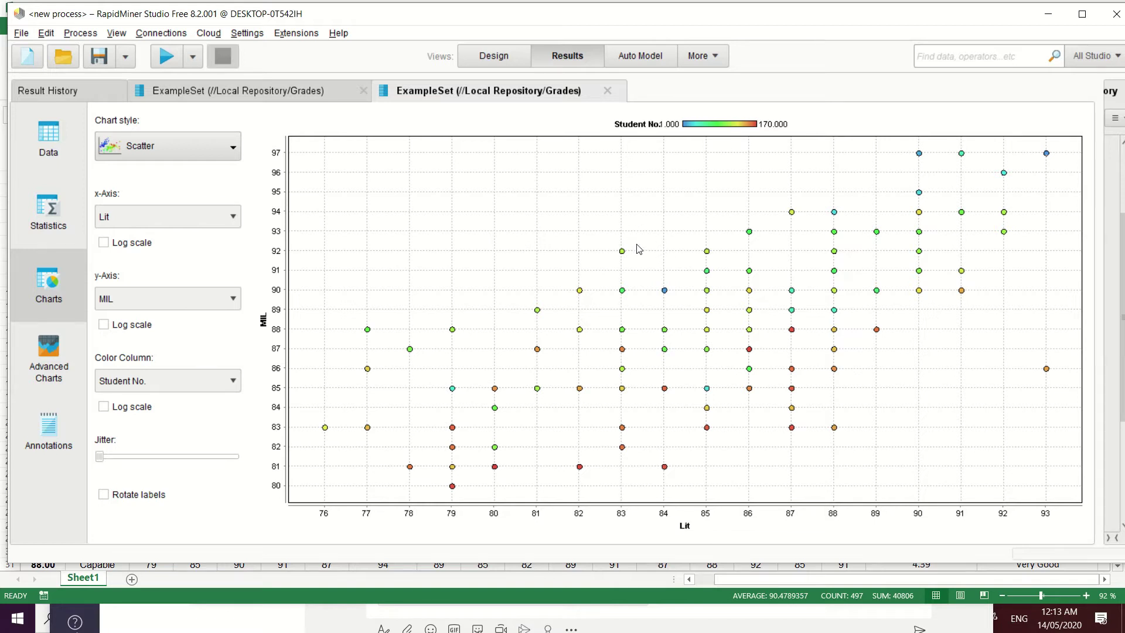
Examine the statistics and histograms of the imported Grades attributes, such as MIL, Stat, PE3 and Entrep
{"action": "left_click", "coordinate": [52, 232]}
{"action": "scroll", "coordinate": [598, 234], "scroll_direction": "down", "scroll_amount": 5}
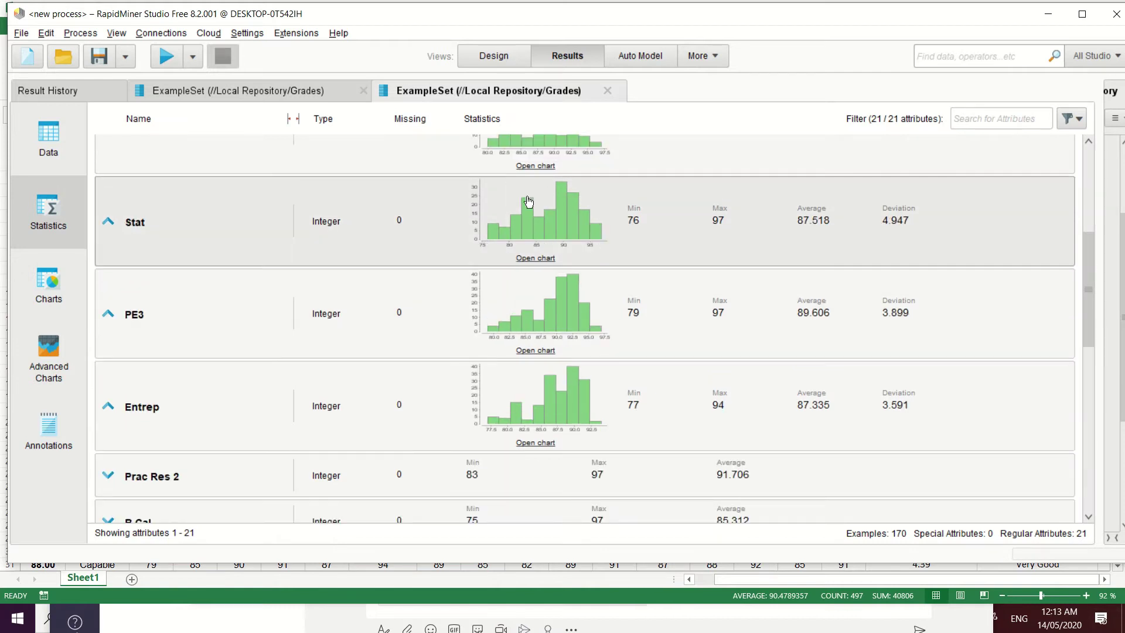
{"action": "scroll", "coordinate": [538, 297], "scroll_direction": "up", "scroll_amount": 4}
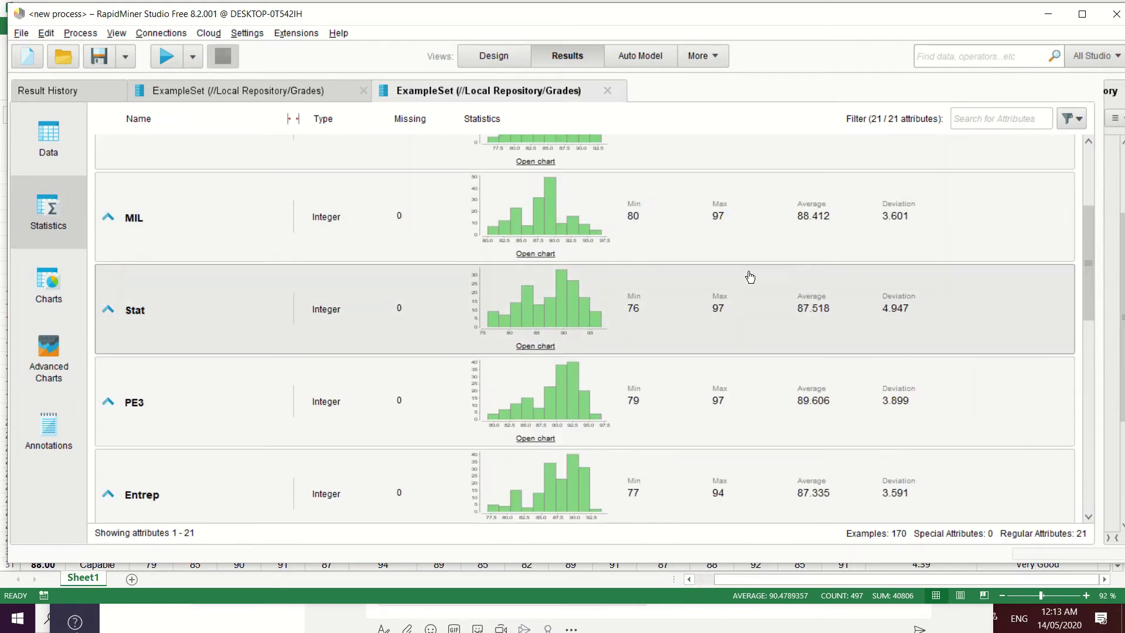
{"action": "scroll", "coordinate": [742, 275], "scroll_direction": "up", "scroll_amount": 1}
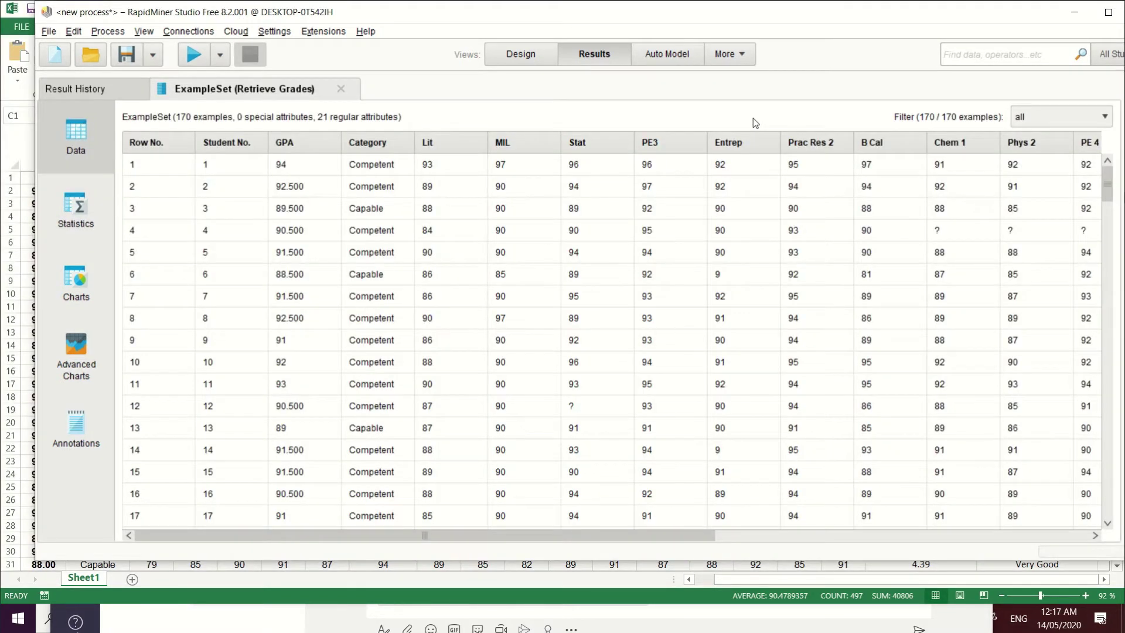
Return to the process design and place the Grades dataset from the repository in the empty process
{"action": "left_click", "coordinate": [515, 54]}
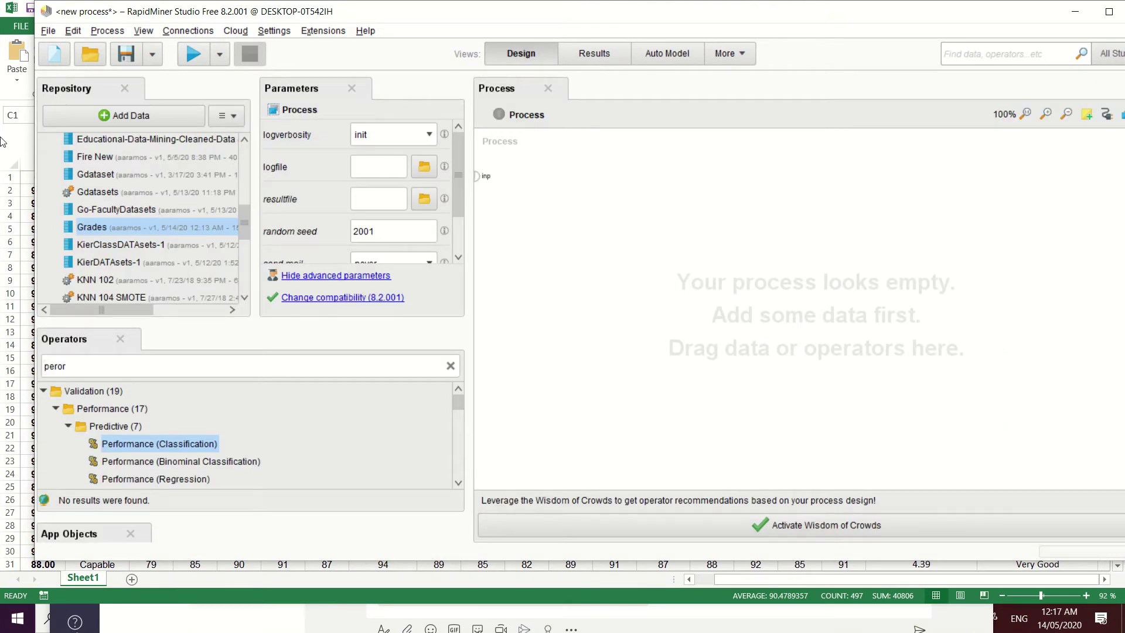
{"action": "left_click_drag", "start_coordinate": [91, 231], "coordinate": [572, 186]}
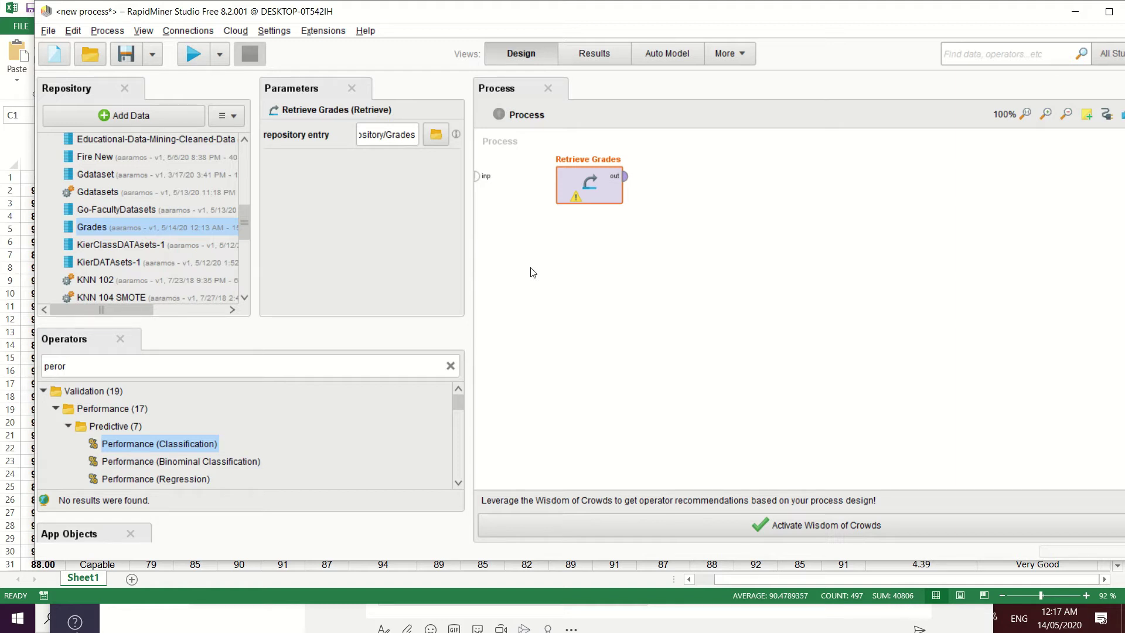
Add a Select Attributes operator to the process and connect the Retrieve Grades output to its example input
{"action": "double_click", "coordinate": [77, 366]}
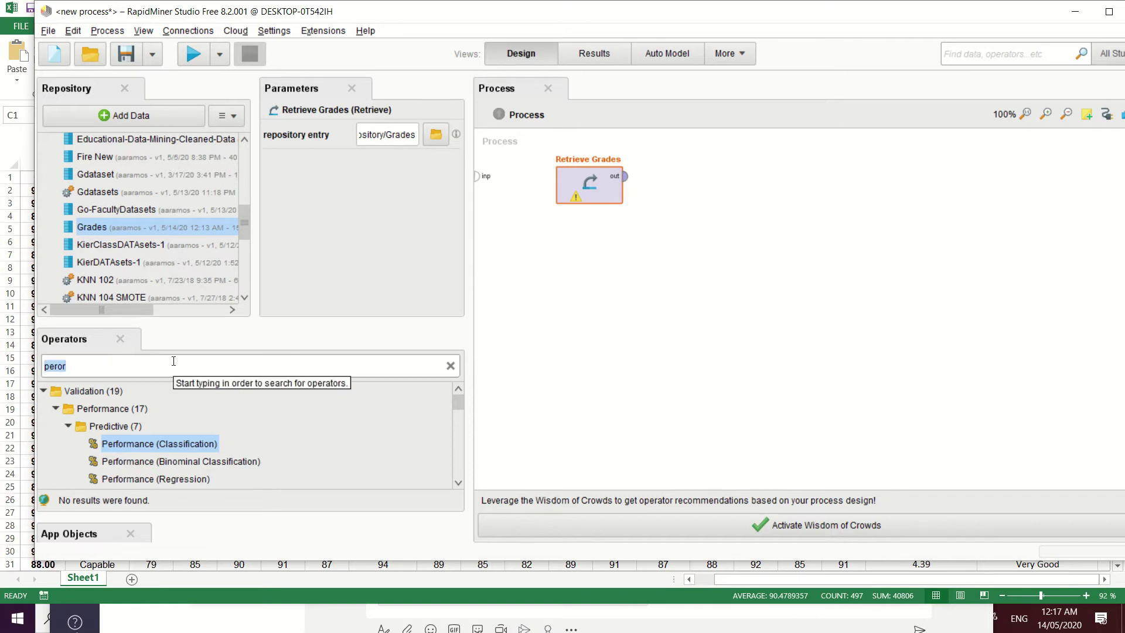
{"action": "type", "text": "select"}
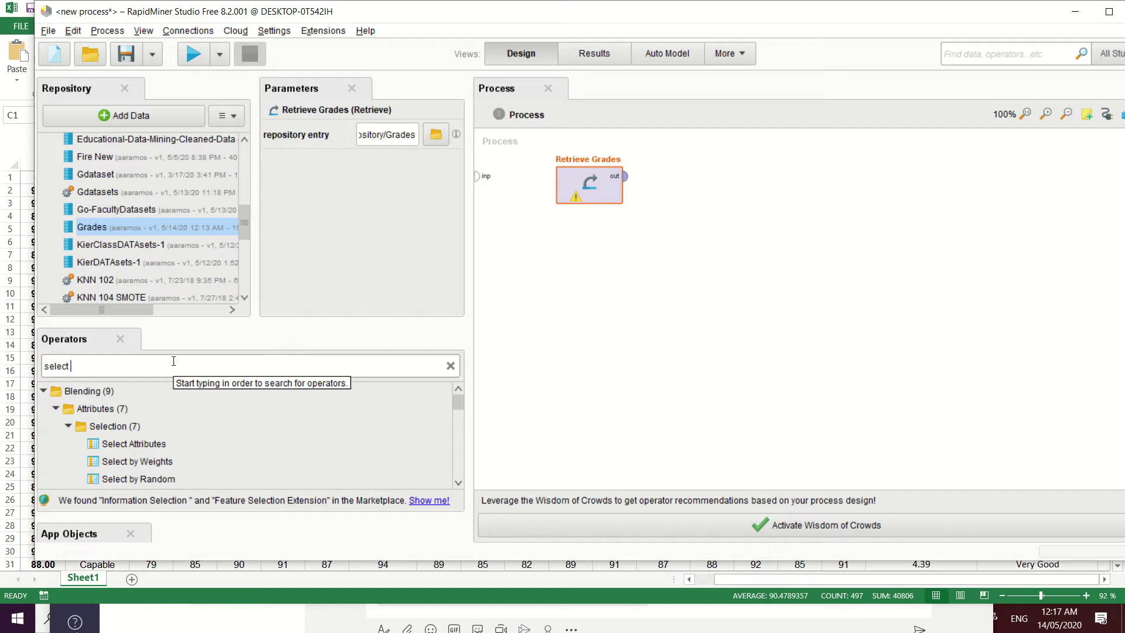
{"action": "left_click_drag", "start_coordinate": [149, 444], "coordinate": [686, 182]}
{"action": "left_click_drag", "start_coordinate": [589, 187], "coordinate": [539, 187]}
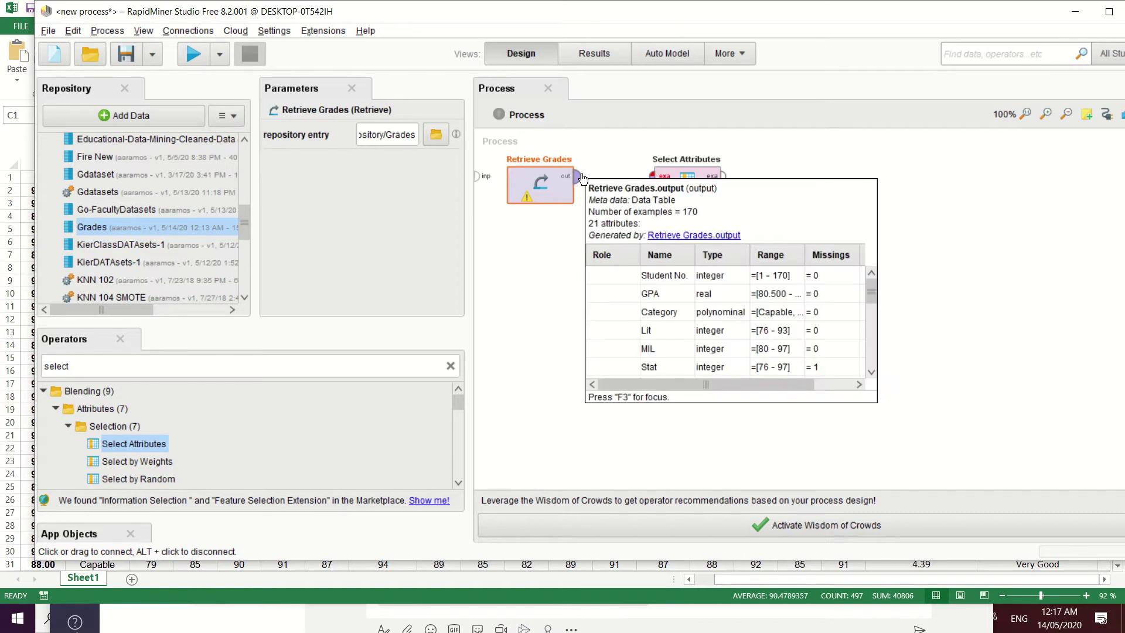
{"action": "left_click", "coordinate": [572, 181]}
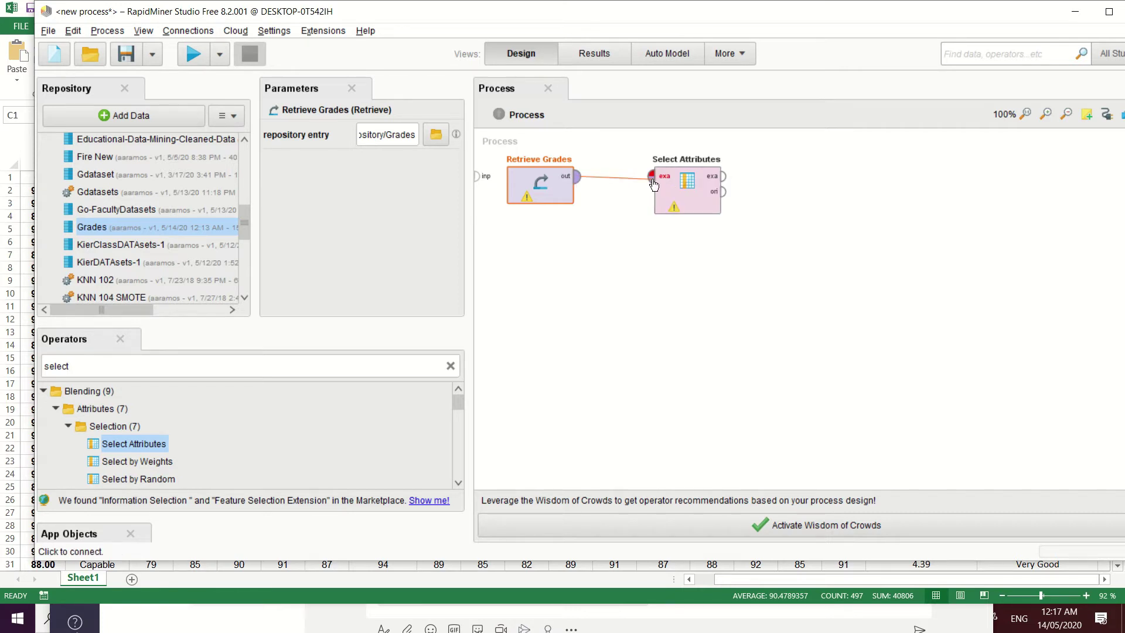
{"action": "left_click", "coordinate": [668, 177]}
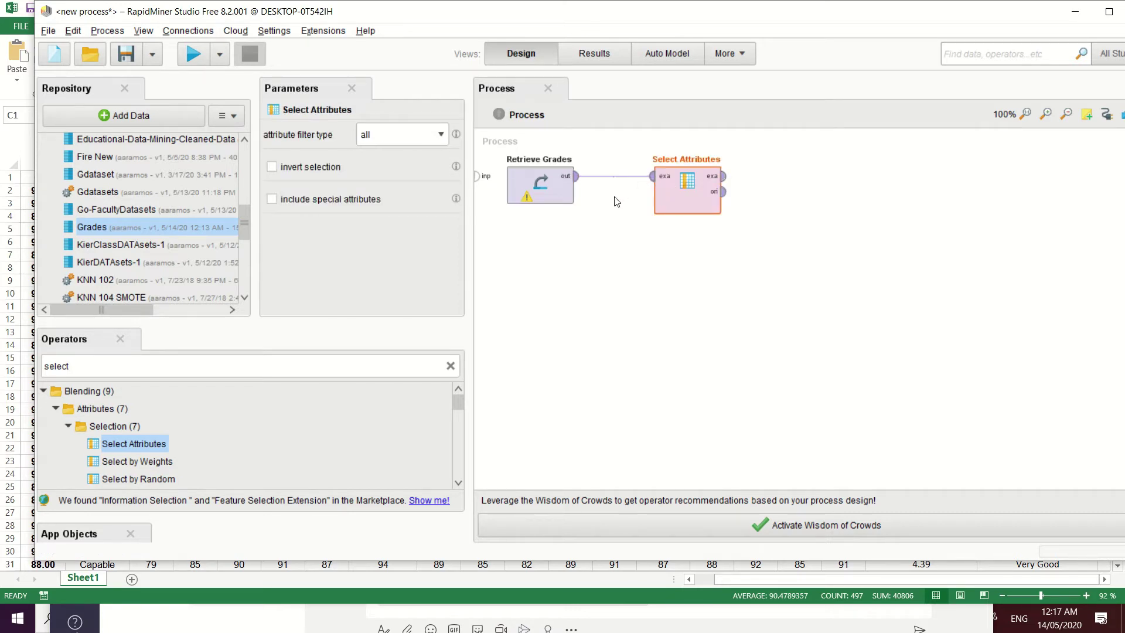
Set the Select Attributes filter type to subset and include B Cal in the selected attributes
{"action": "left_click", "coordinate": [438, 139]}
{"action": "left_click", "coordinate": [408, 177]}
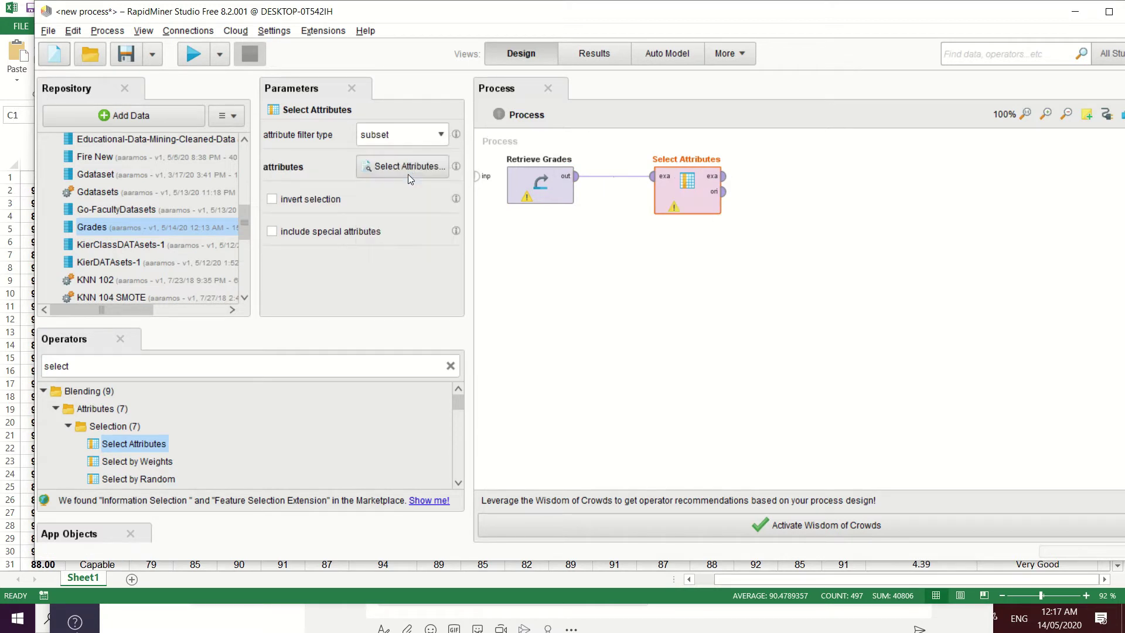
{"action": "left_click", "coordinate": [419, 166]}
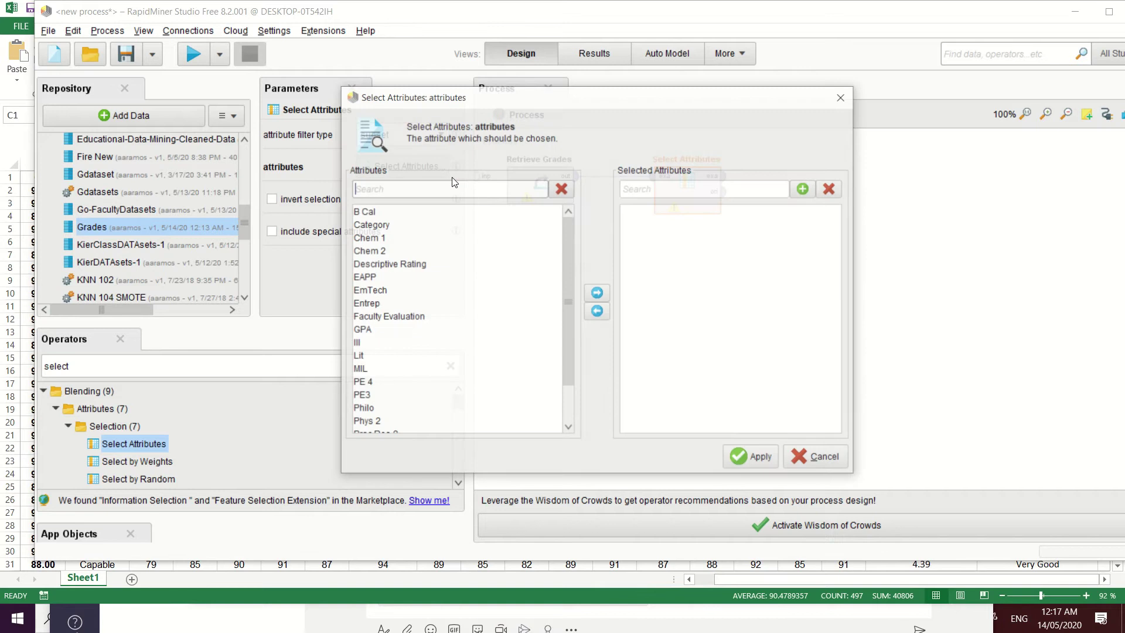
{"action": "left_click", "coordinate": [364, 212]}
{"action": "left_click", "coordinate": [608, 295]}
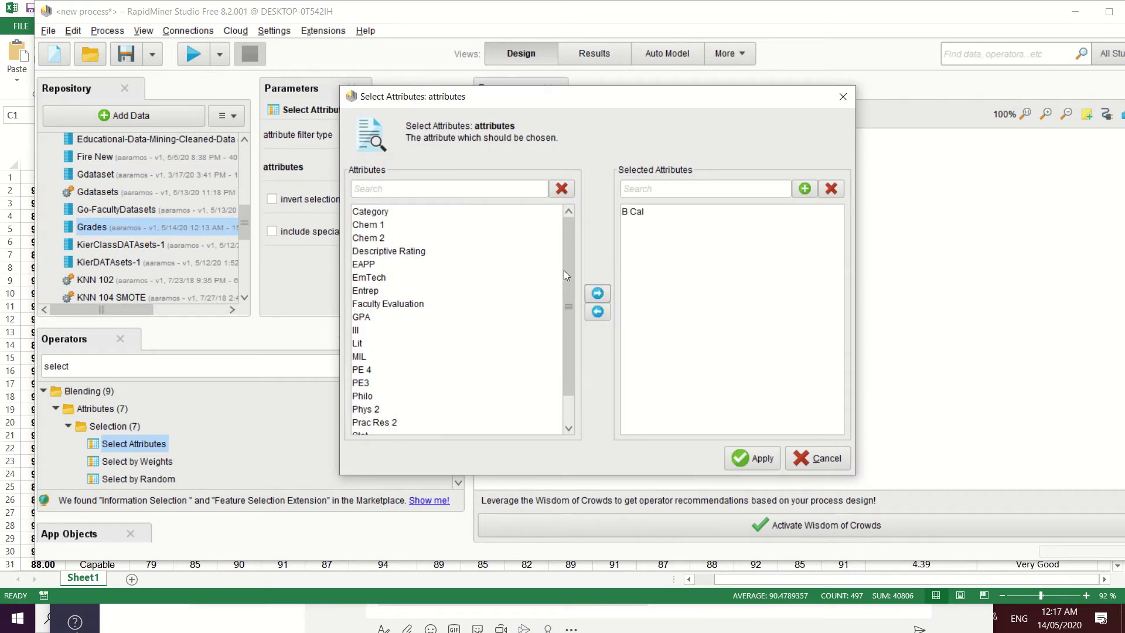
Add Category and the attributes from Chem 1 through Entrep to the selection, and take Descriptive Rating back out
{"action": "left_click", "coordinate": [375, 230]}
{"action": "left_click", "coordinate": [377, 214]}
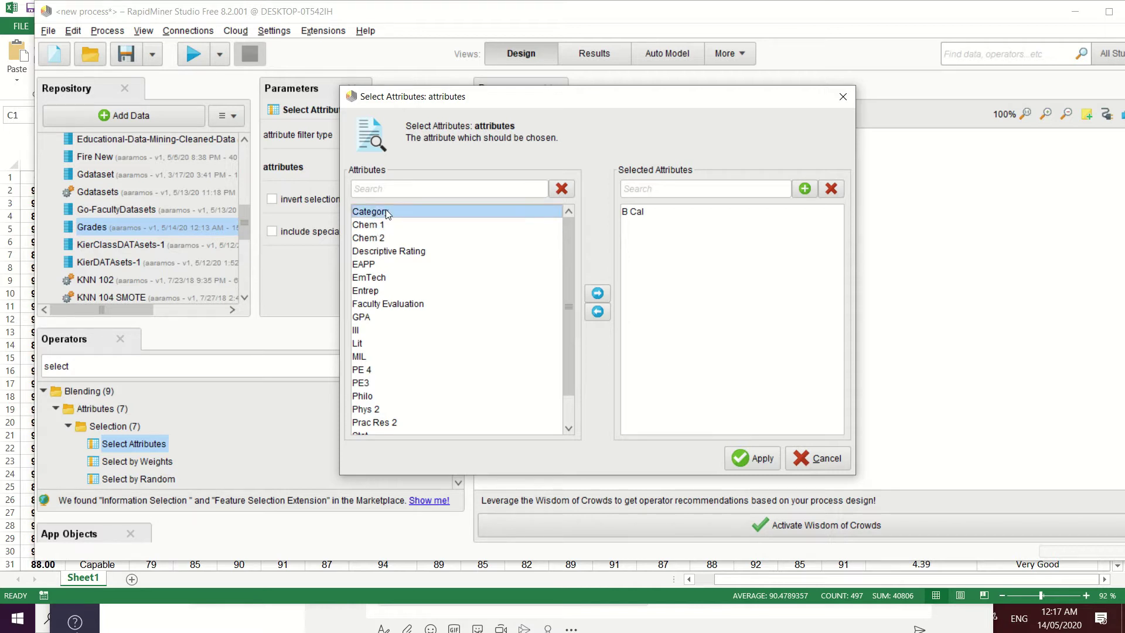
{"action": "double_click", "coordinate": [386, 210]}
{"action": "key", "text": "shift+Up"}
{"action": "key", "text": "shift+Up"}
{"action": "key", "text": "shift+Down"}
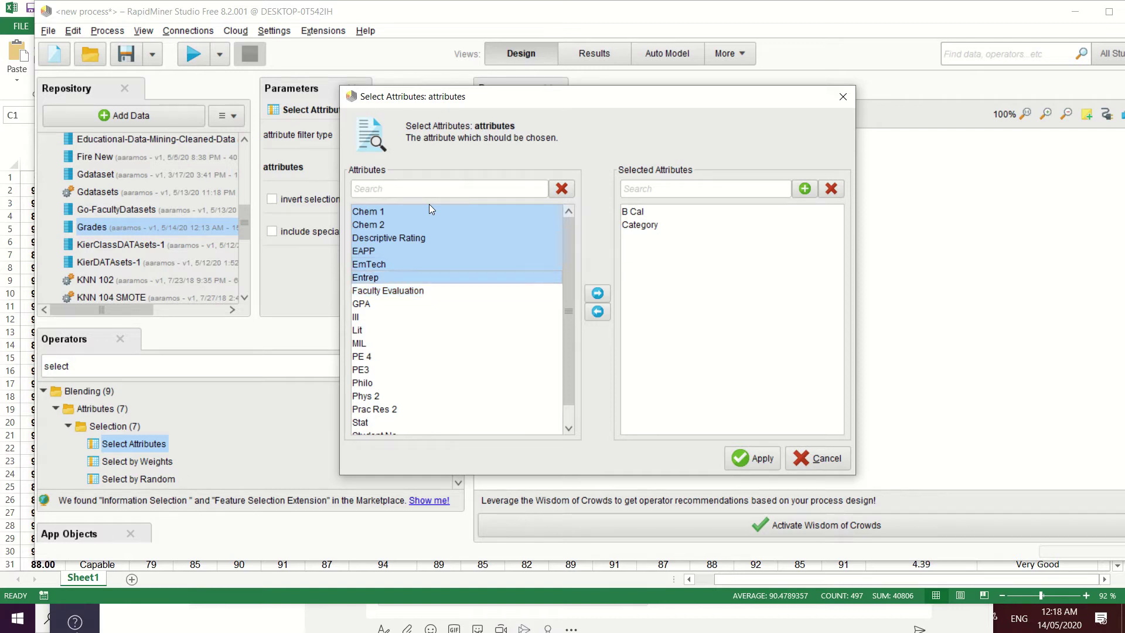
{"action": "left_click", "coordinate": [598, 293]}
{"action": "left_click", "coordinate": [695, 267]}
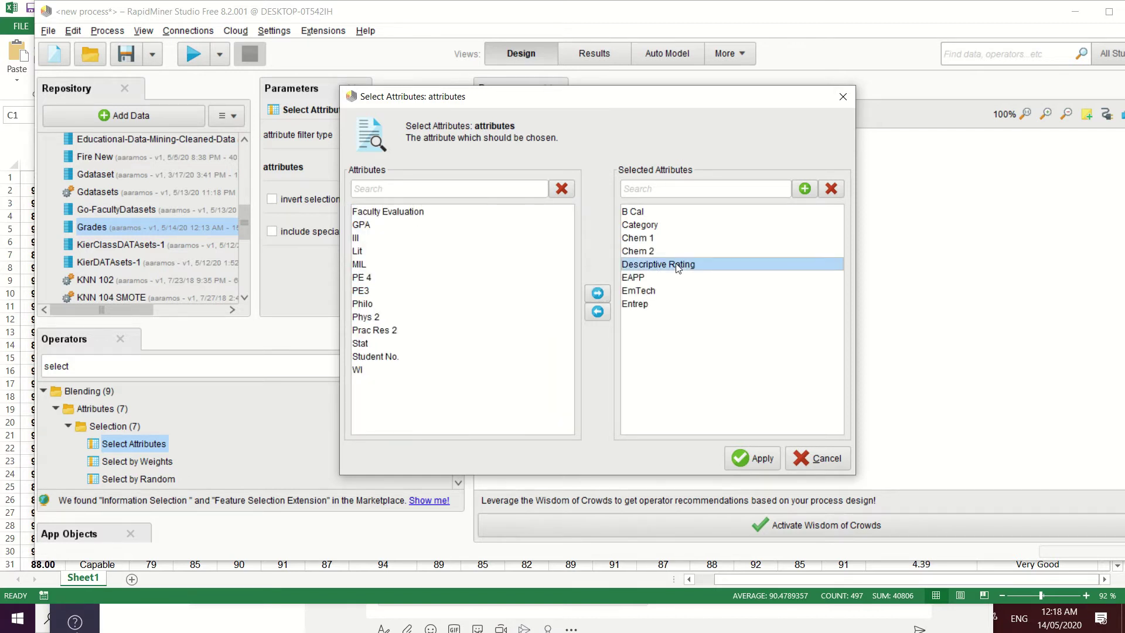
{"action": "left_click", "coordinate": [597, 311]}
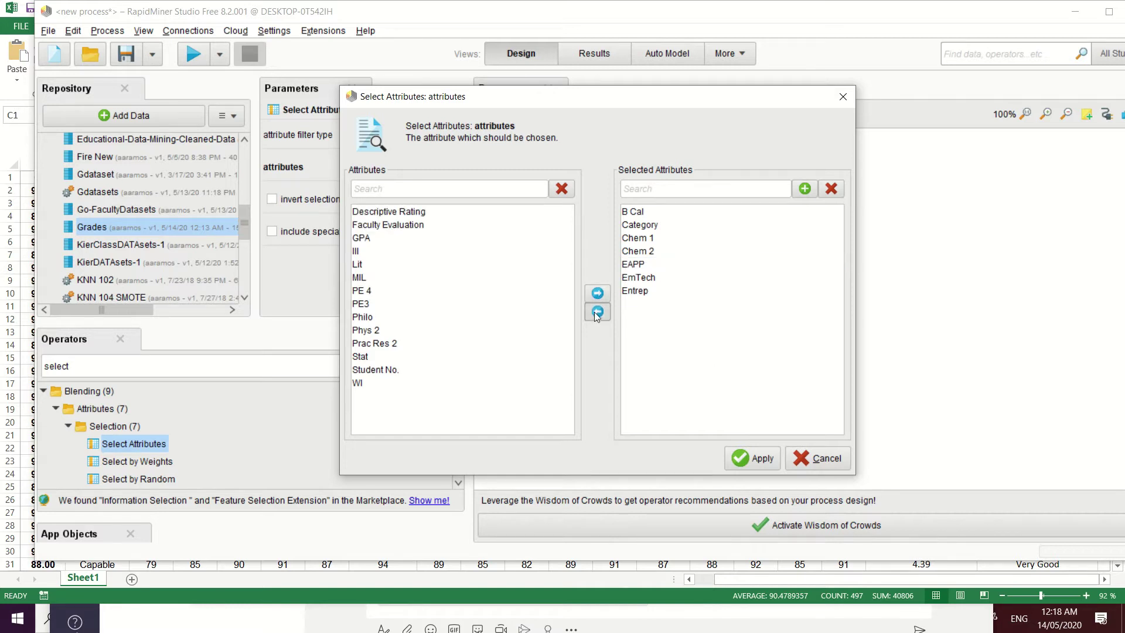
Add all attributes from III through WI to the selection, leaving out Descriptive Rating, Faculty Evaluation and GPA, and apply it
{"action": "left_click", "coordinate": [368, 241]}
{"action": "left_click", "coordinate": [375, 253]}
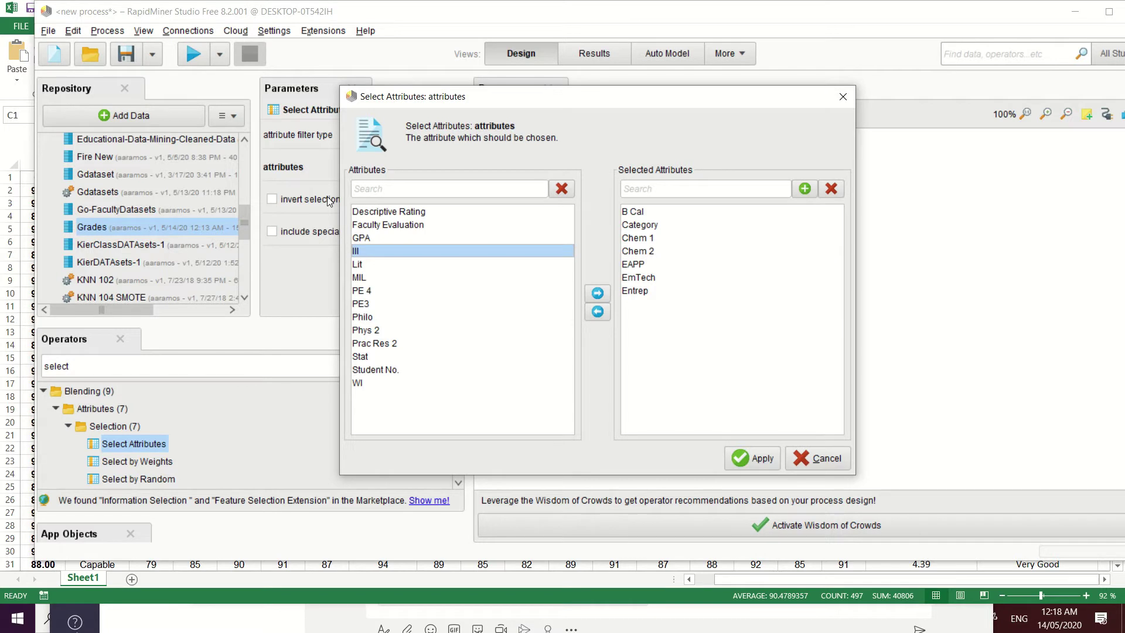
{"action": "key", "text": "shift+Down"}
{"action": "key", "text": "shift+Down"}
{"action": "key", "text": "shift+Down"}
{"action": "key", "text": "shift+Down"}
{"action": "key", "text": "shift+Down"}
{"action": "key", "text": "shift+Down"}
{"action": "key", "text": "shift+Down"}
{"action": "key", "text": "shift+Down"}
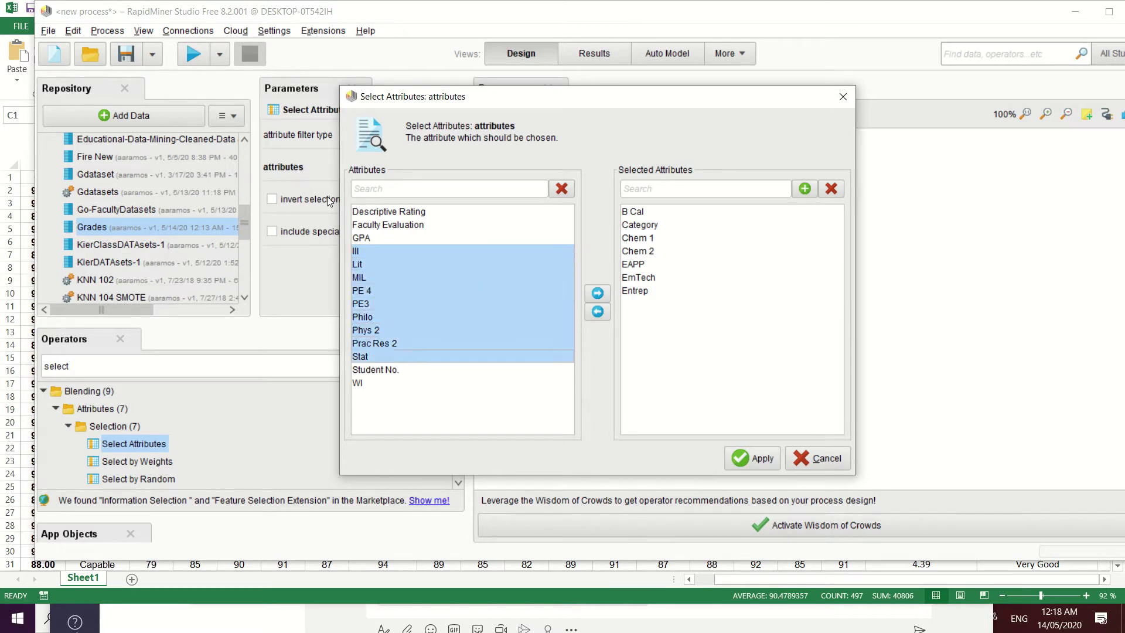
{"action": "key", "text": "shift+Down"}
{"action": "key", "text": "shift+Down"}
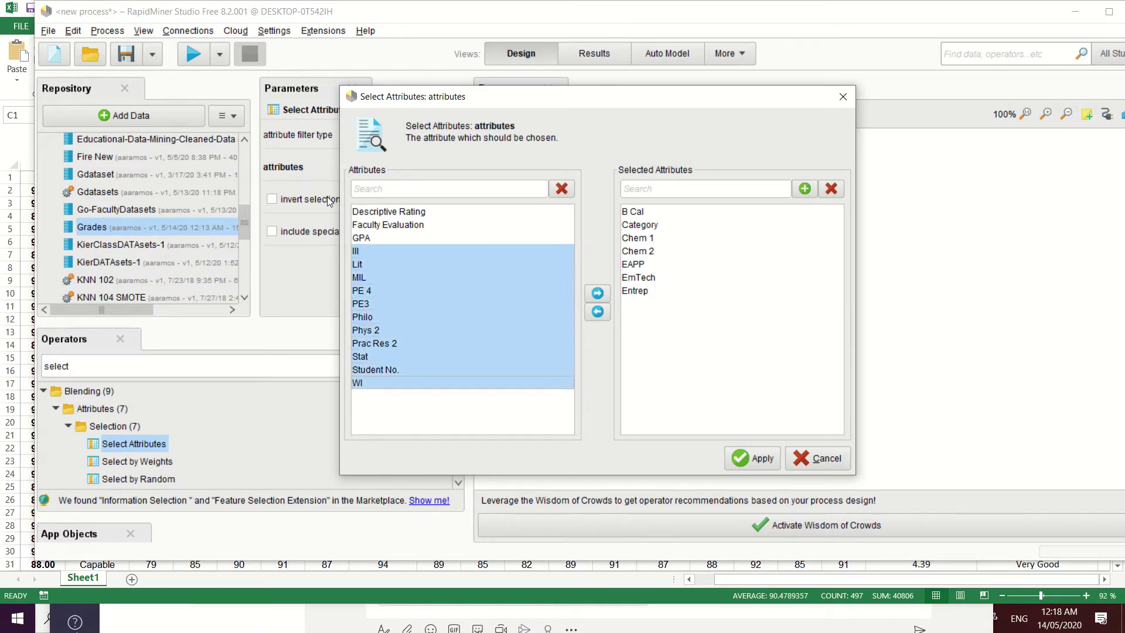
{"action": "left_click", "coordinate": [597, 294]}
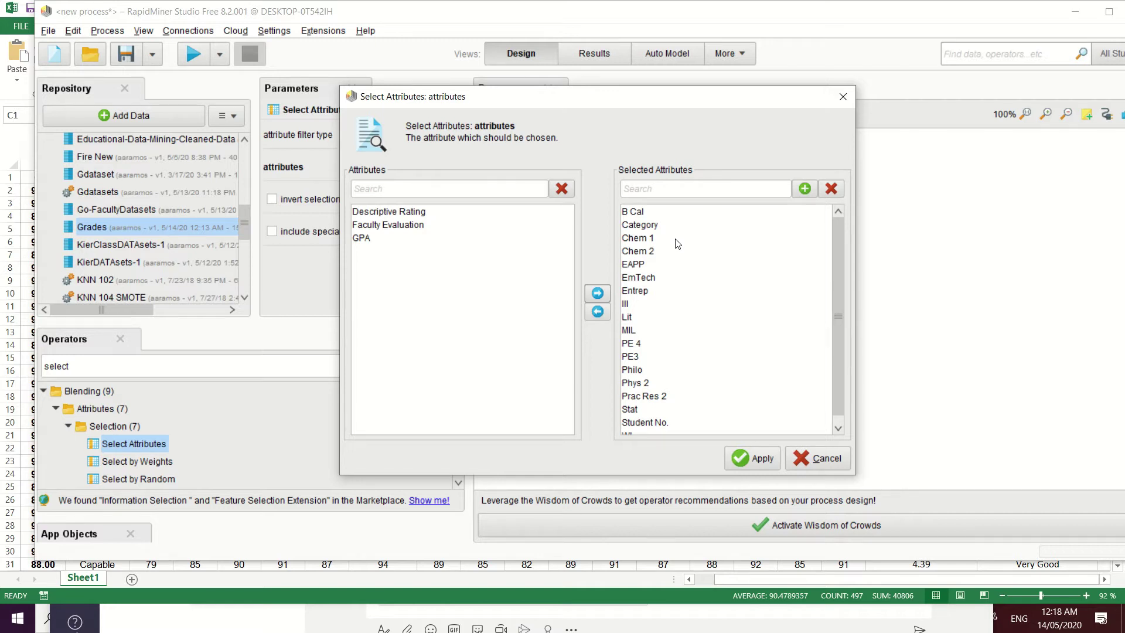
{"action": "left_click", "coordinate": [754, 458]}
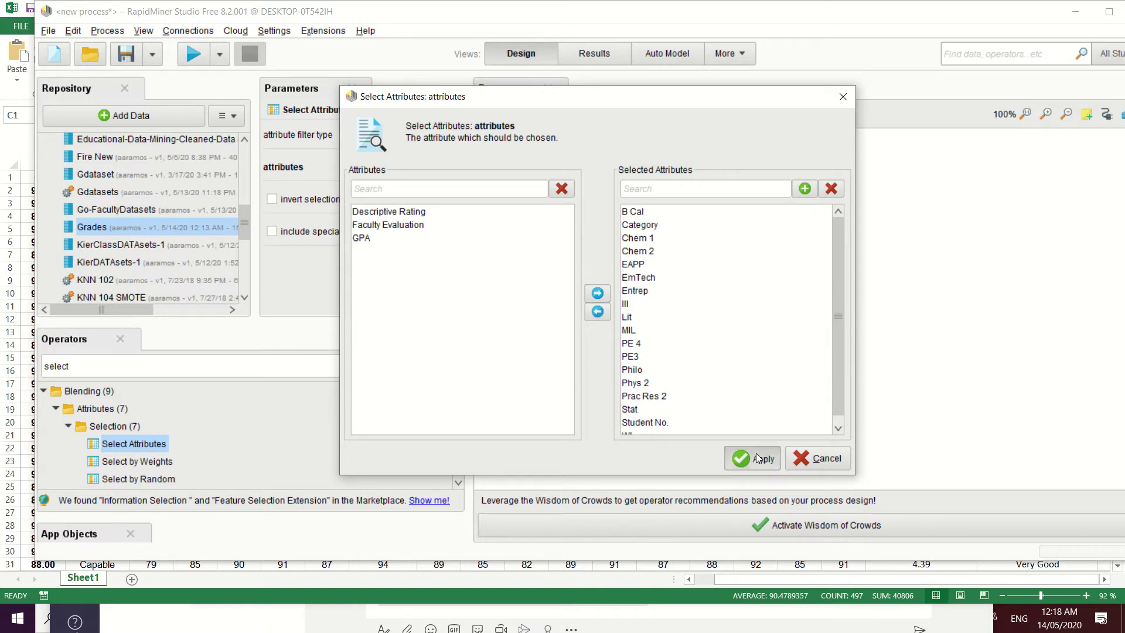
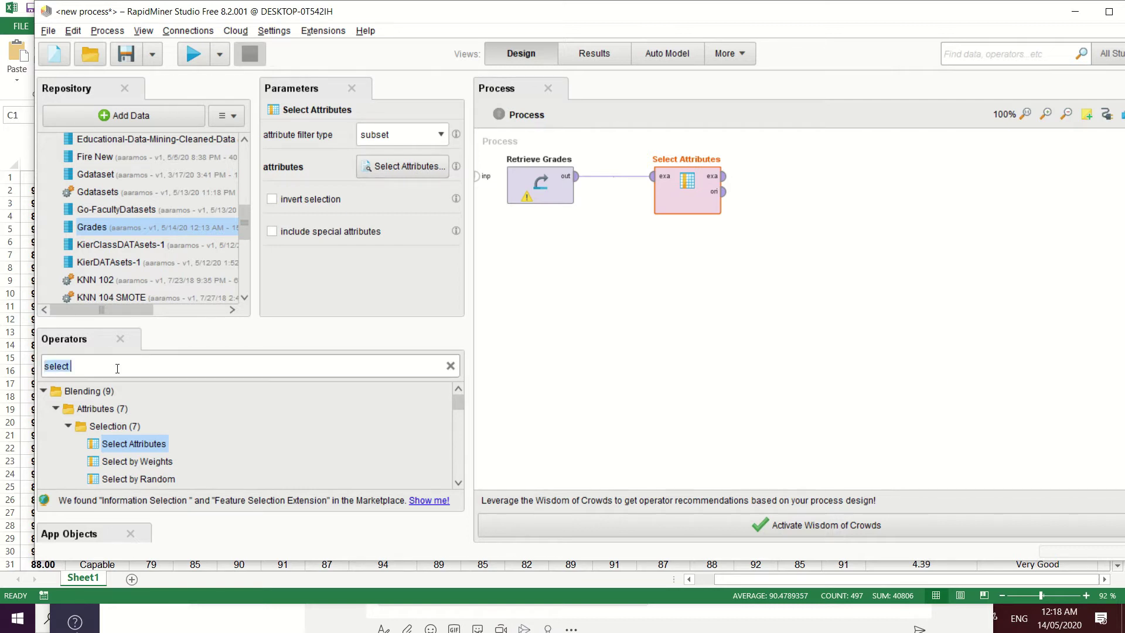
Add a Set Role operator to the process and connect the Select Attributes example output to its example input
{"action": "type", "text": "set role"}
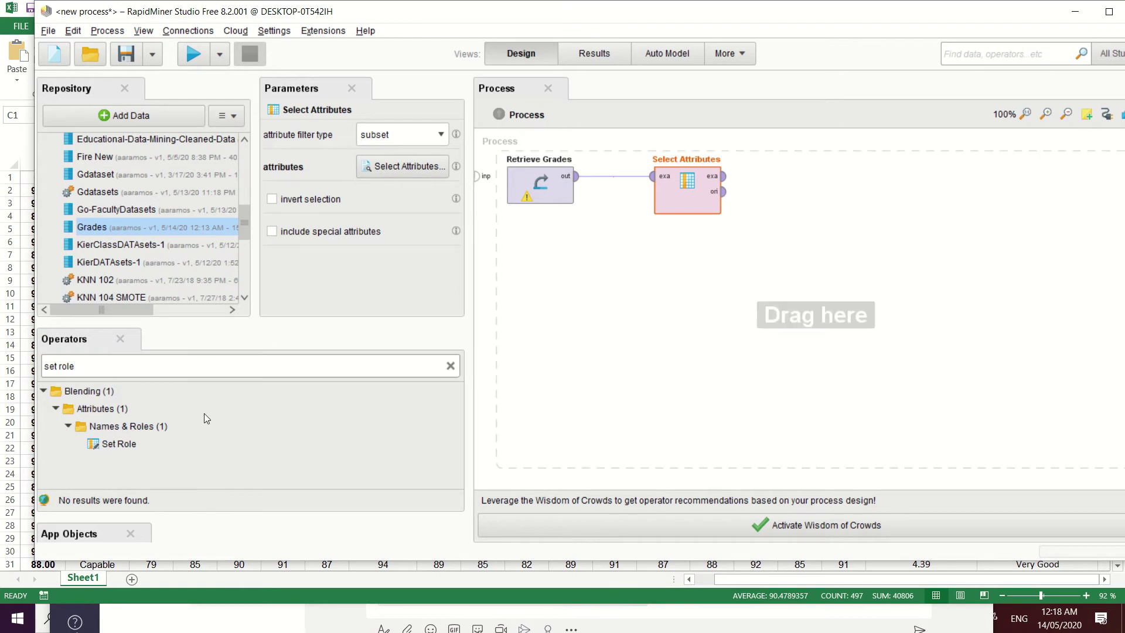
{"action": "left_click_drag", "start_coordinate": [128, 441], "coordinate": [806, 175]}
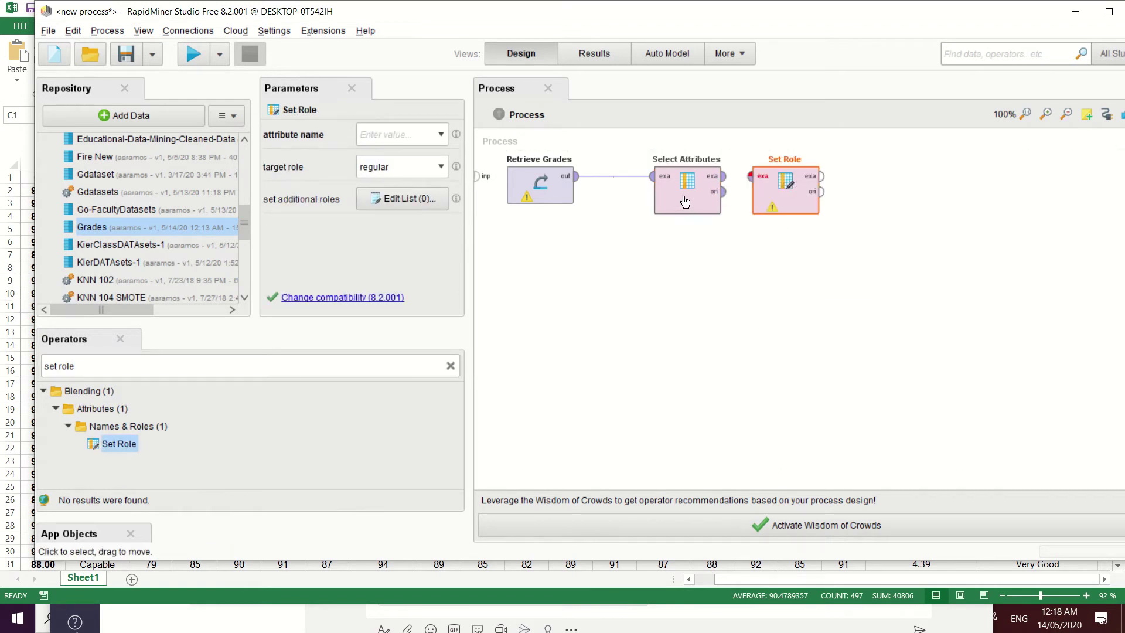
{"action": "left_click_drag", "start_coordinate": [683, 202], "coordinate": [634, 202]}
{"action": "left_click", "coordinate": [676, 176]}
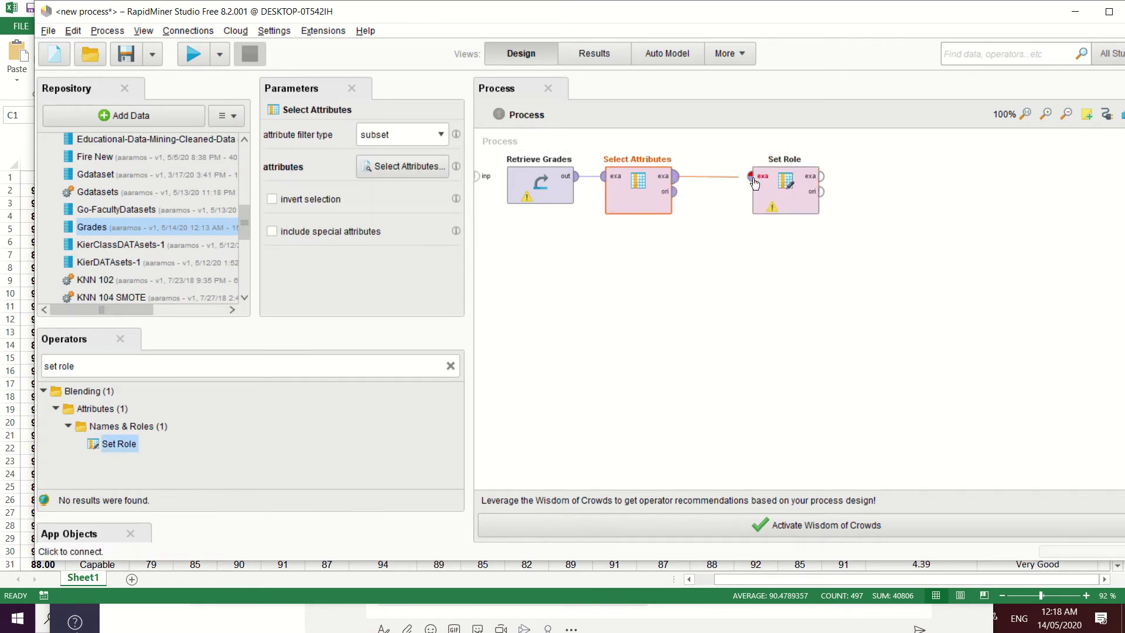
{"action": "left_click", "coordinate": [751, 176]}
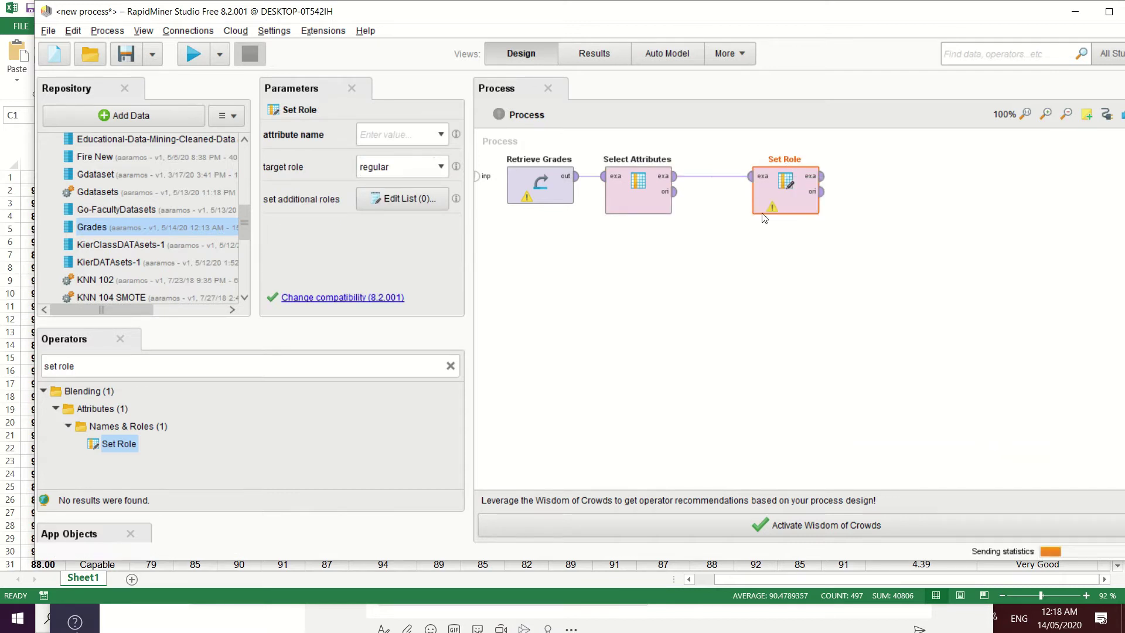
Assign the label role to the Category attribute in Set Role and place the operator closer to Select Attributes
{"action": "left_click", "coordinate": [434, 139]}
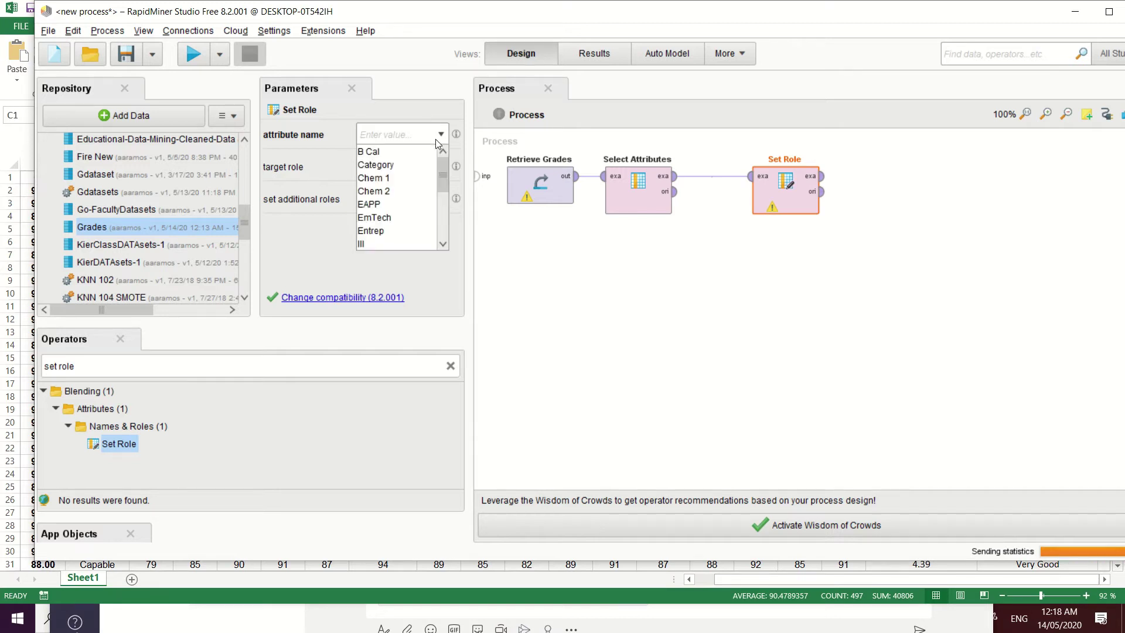
{"action": "left_click", "coordinate": [400, 164]}
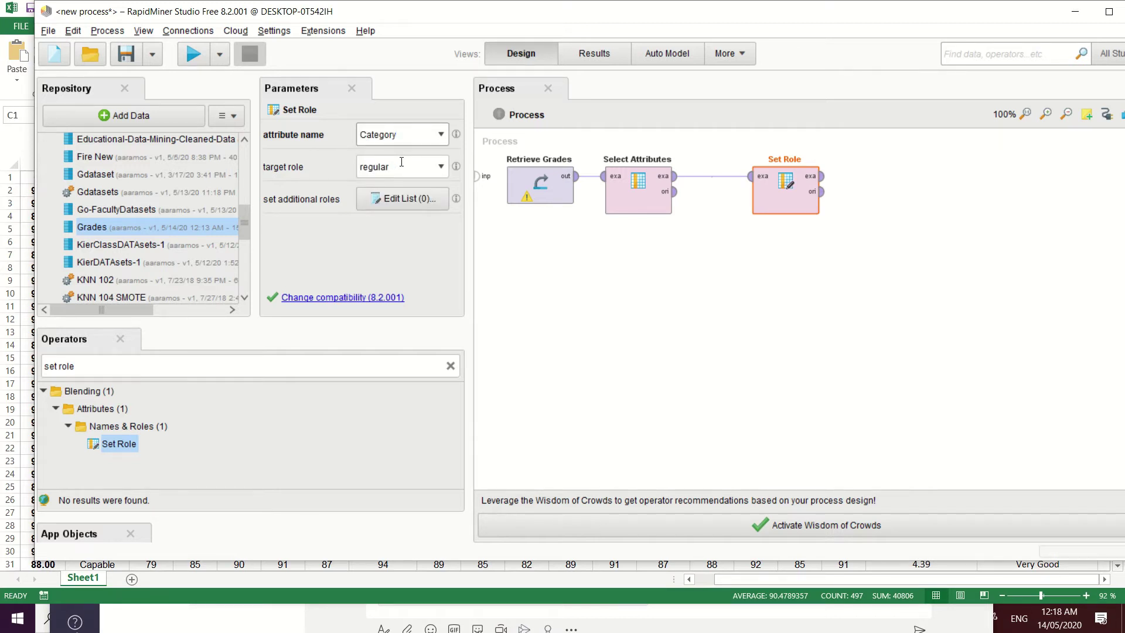
{"action": "left_click", "coordinate": [441, 169]}
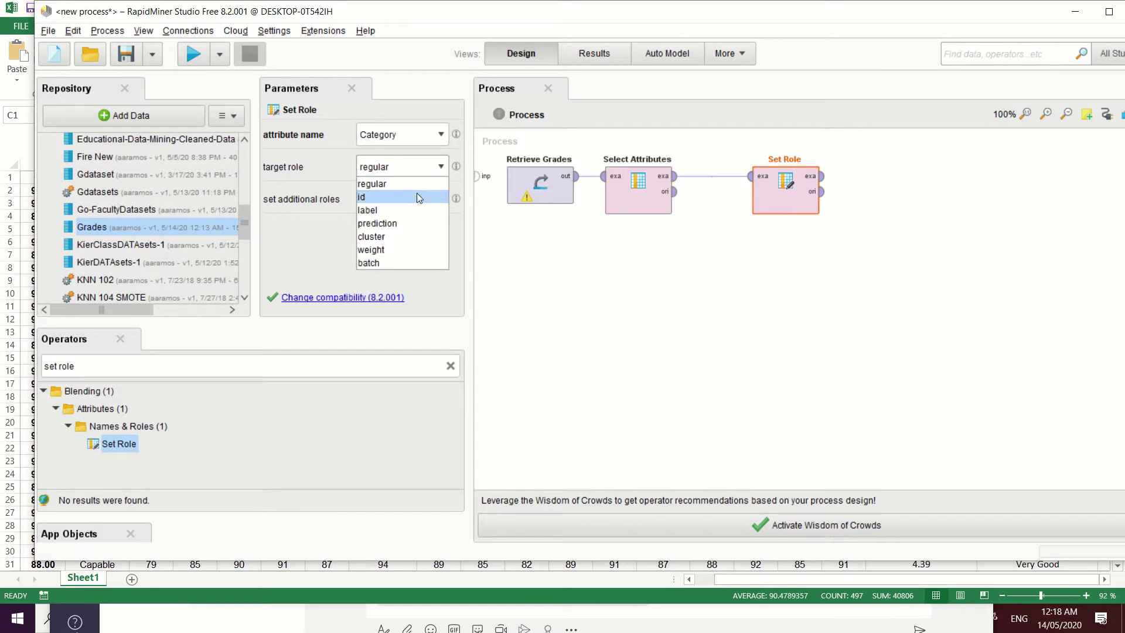
{"action": "left_click", "coordinate": [392, 210]}
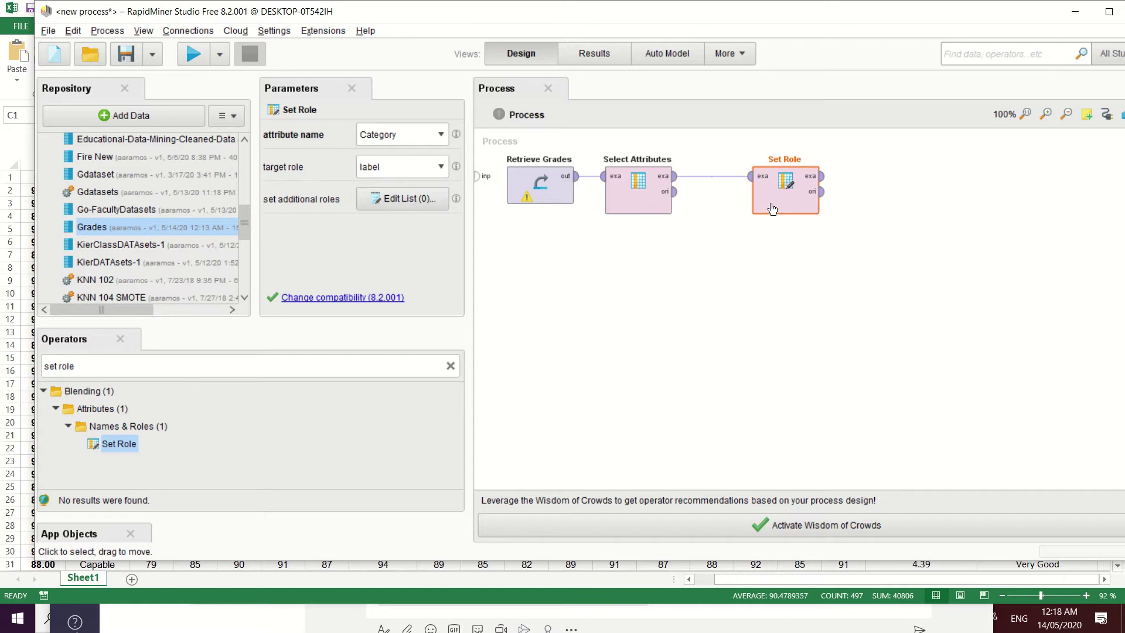
{"action": "left_click_drag", "start_coordinate": [775, 210], "coordinate": [726, 209]}
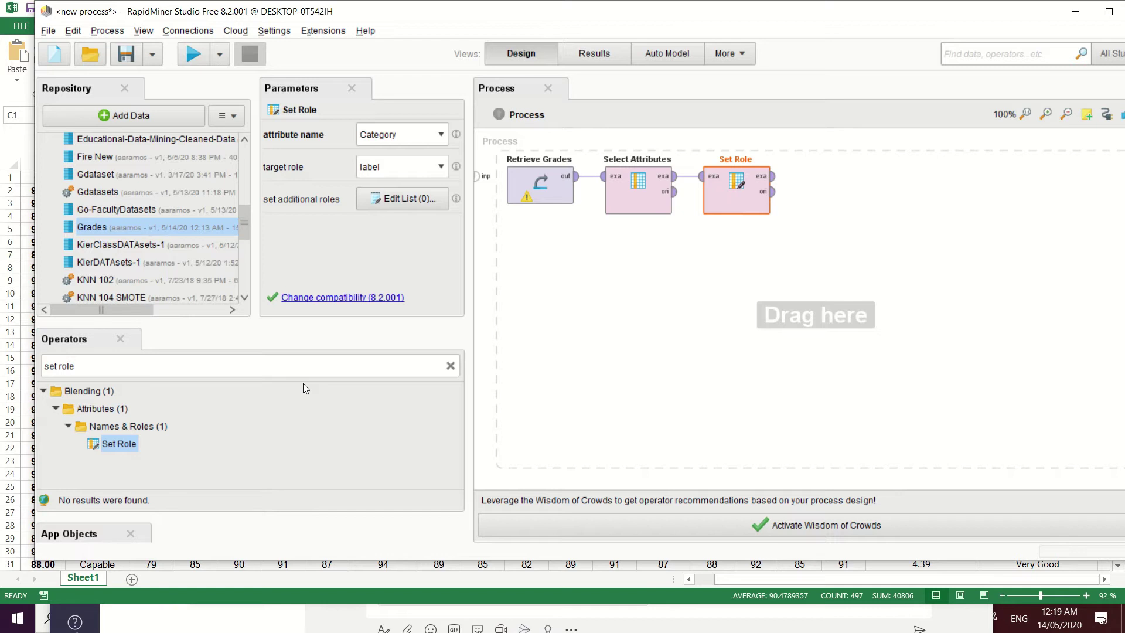
Add a Split Data operator after Set Role and connect the Set Role example output to its example input
{"action": "left_click", "coordinate": [141, 365]}
{"action": "type", "text": "split"}
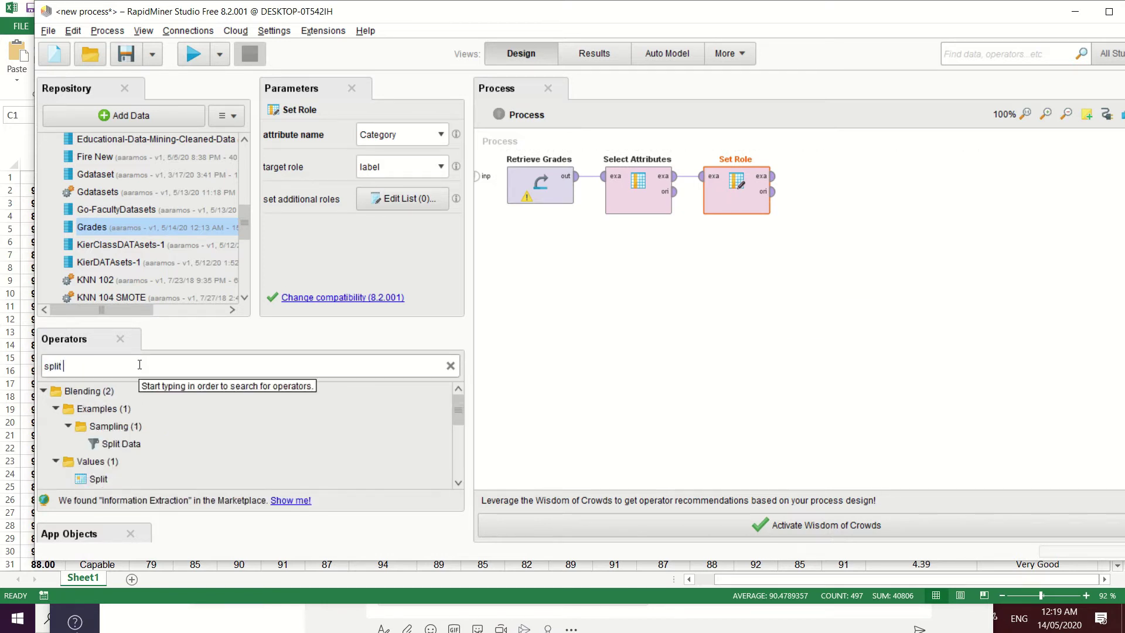
{"action": "type", "text": " data"}
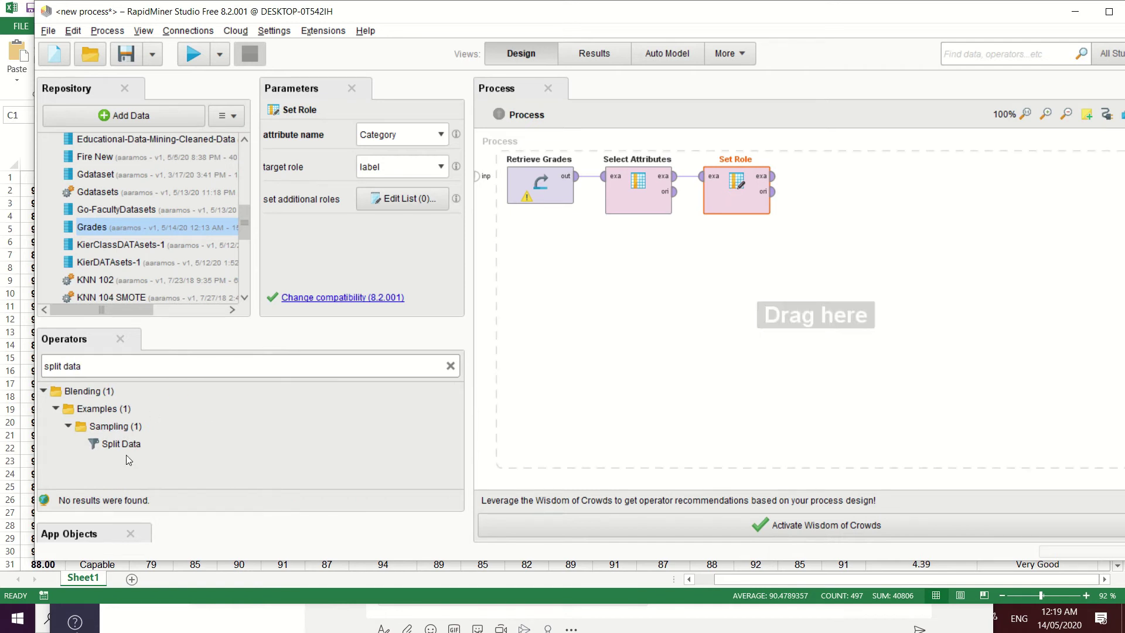
{"action": "left_click_drag", "start_coordinate": [123, 445], "coordinate": [836, 187]}
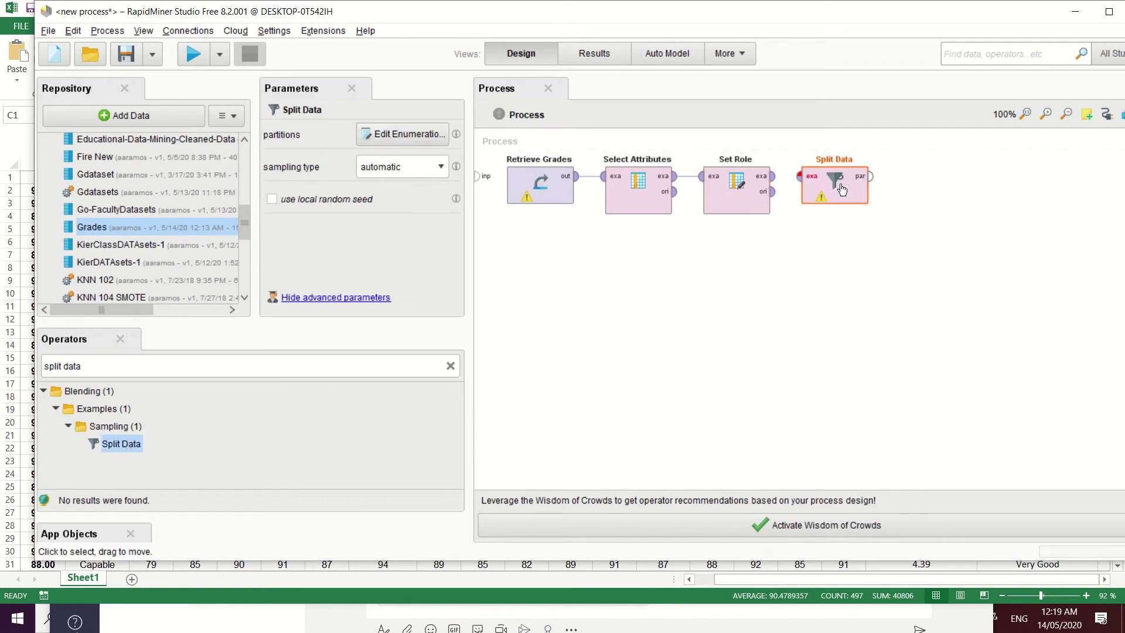
{"action": "left_click", "coordinate": [772, 176]}
{"action": "left_click", "coordinate": [799, 177]}
Define two Split Data partitions with ratios 0.7 and 0.3
{"action": "left_click", "coordinate": [443, 139]}
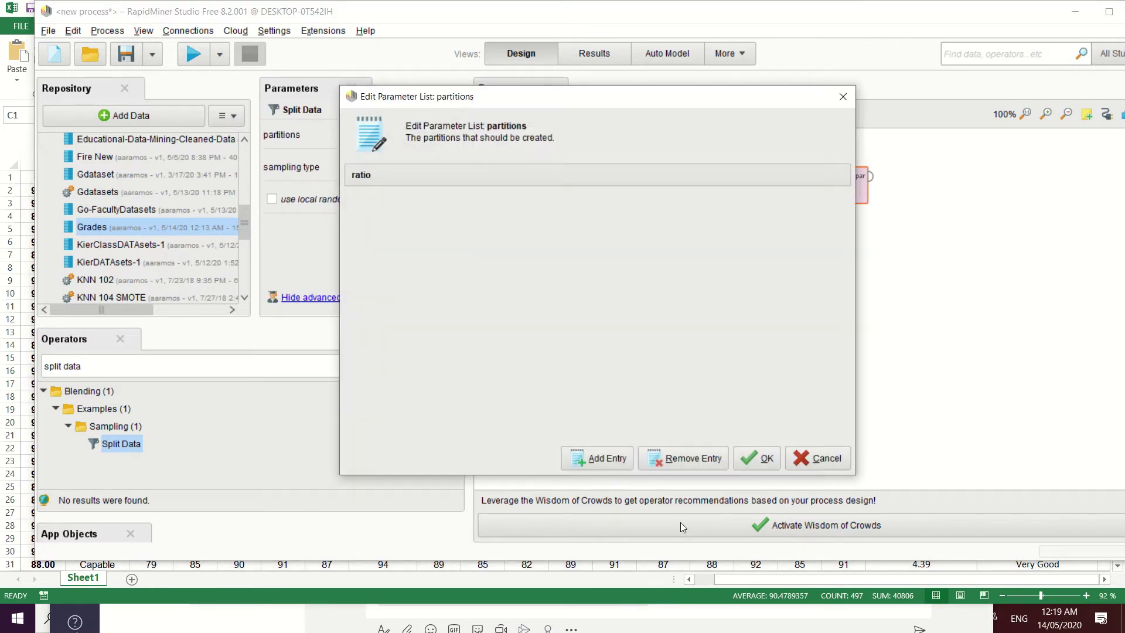
{"action": "left_click", "coordinate": [596, 457]}
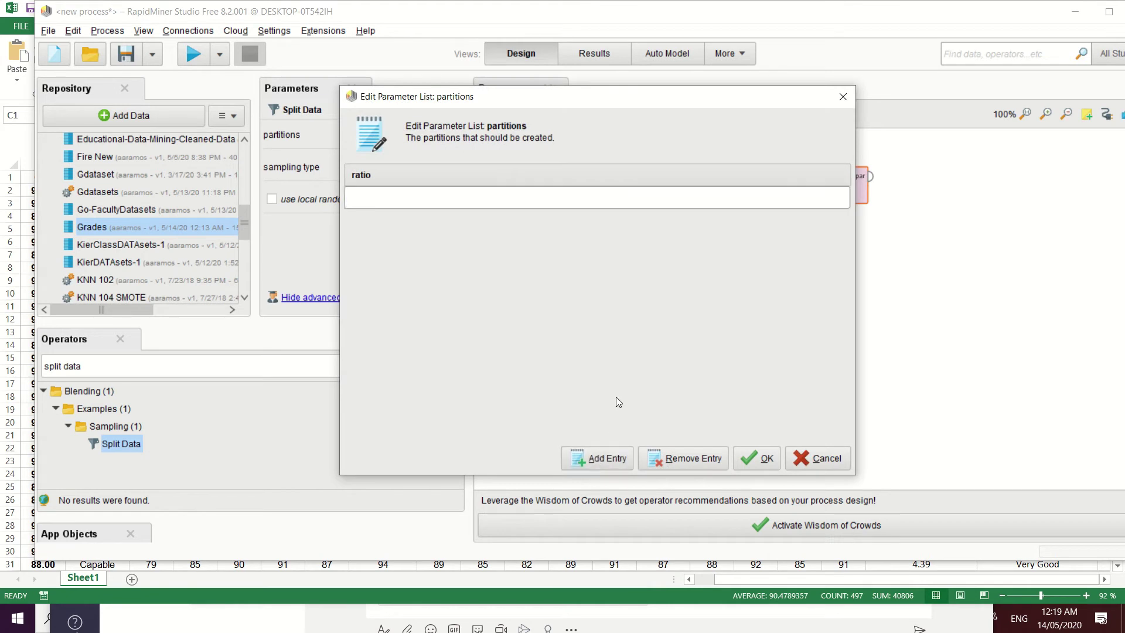
{"action": "type", "text": ".7"}
{"action": "left_click", "coordinate": [590, 462]}
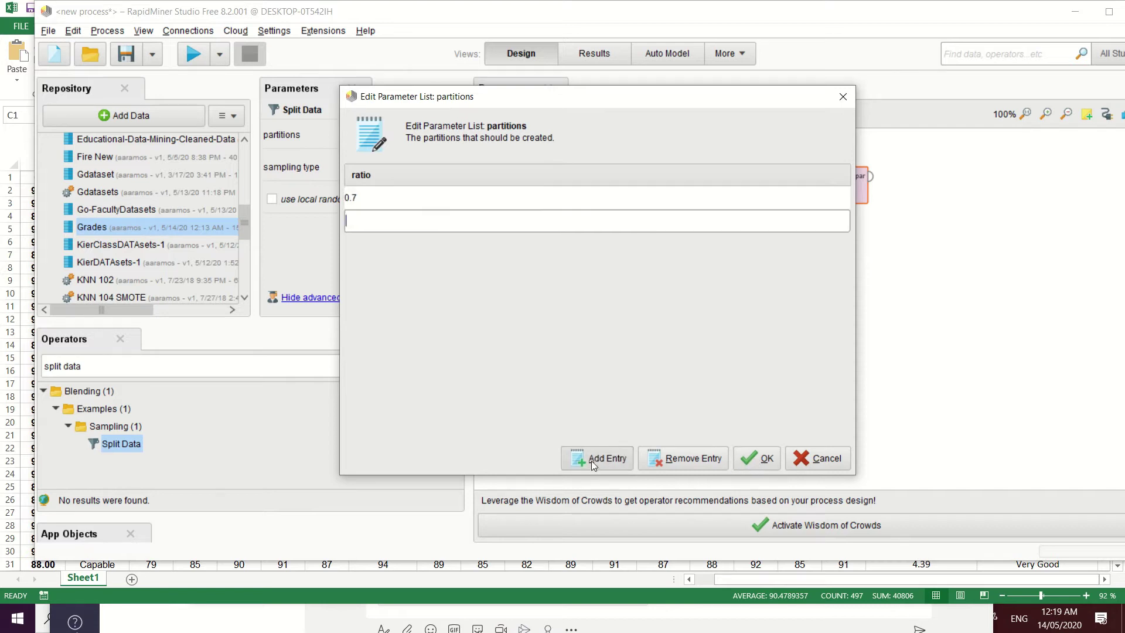
{"action": "type", "text": ".3"}
{"action": "left_click", "coordinate": [767, 458]}
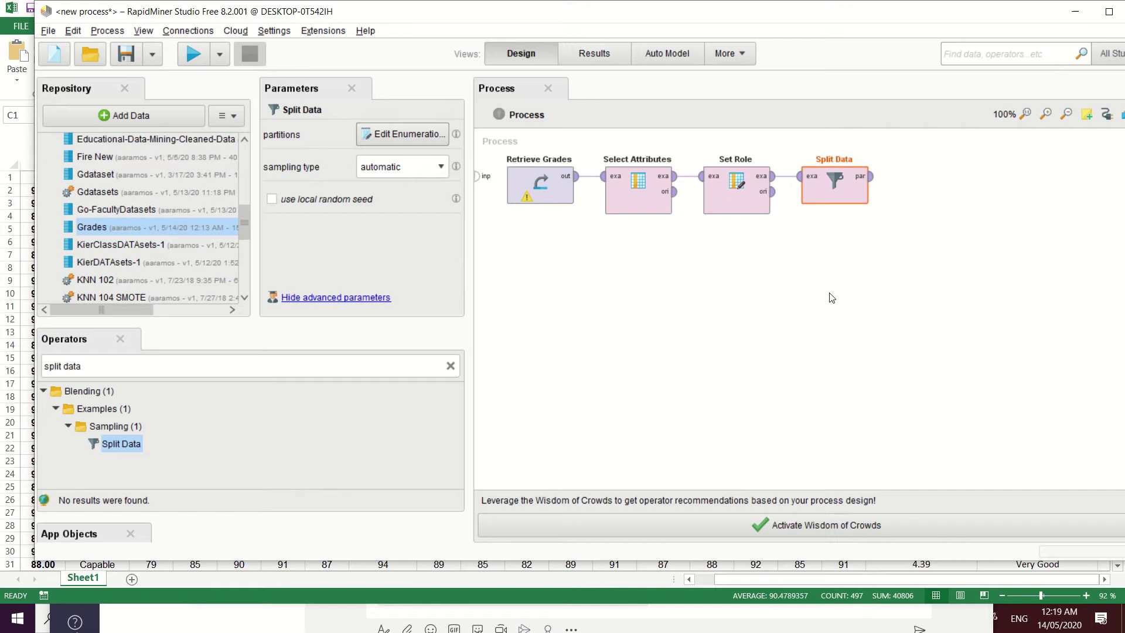
Add a Random Forest operator after Split Data and connect the first partition output to its training input
{"action": "left_click", "coordinate": [126, 366]}
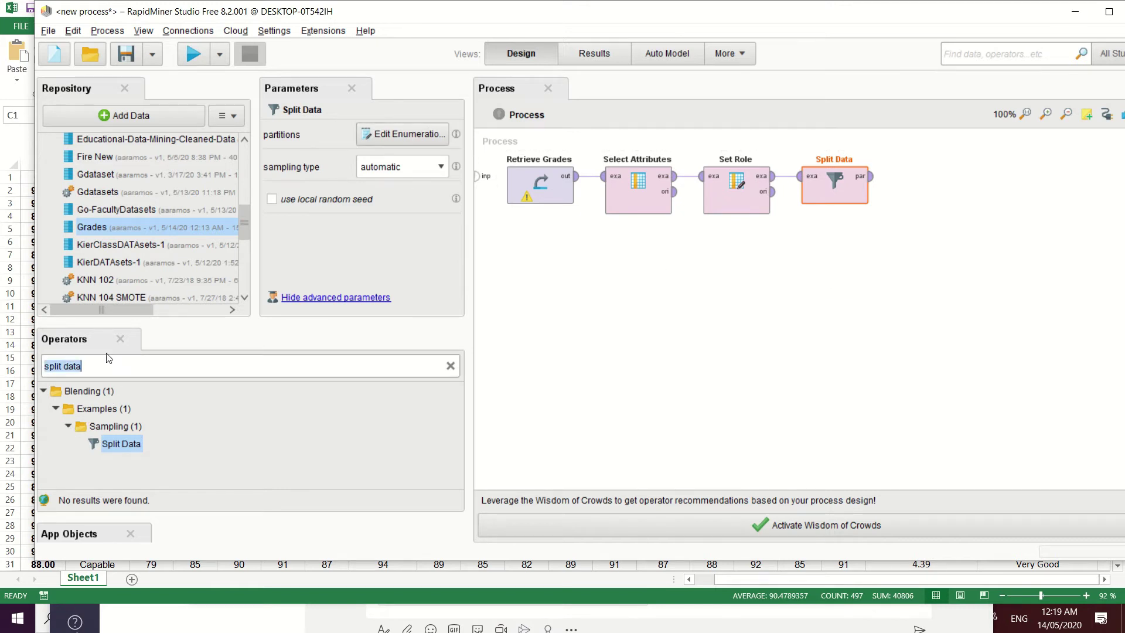
{"action": "type", "text": "random"}
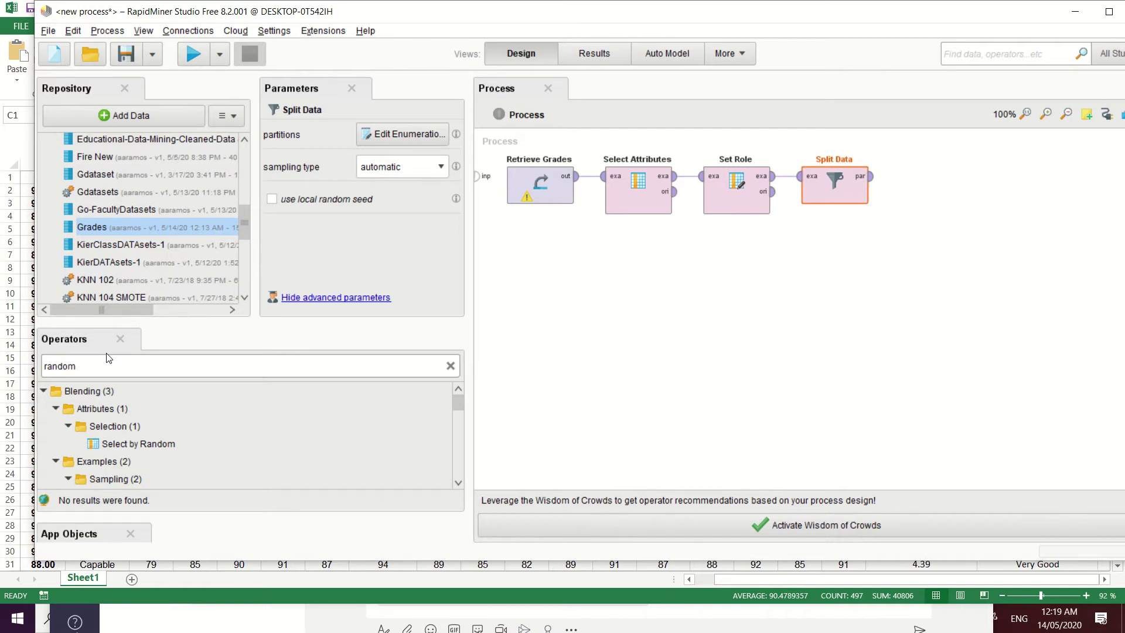
{"action": "type", "text": " forest"}
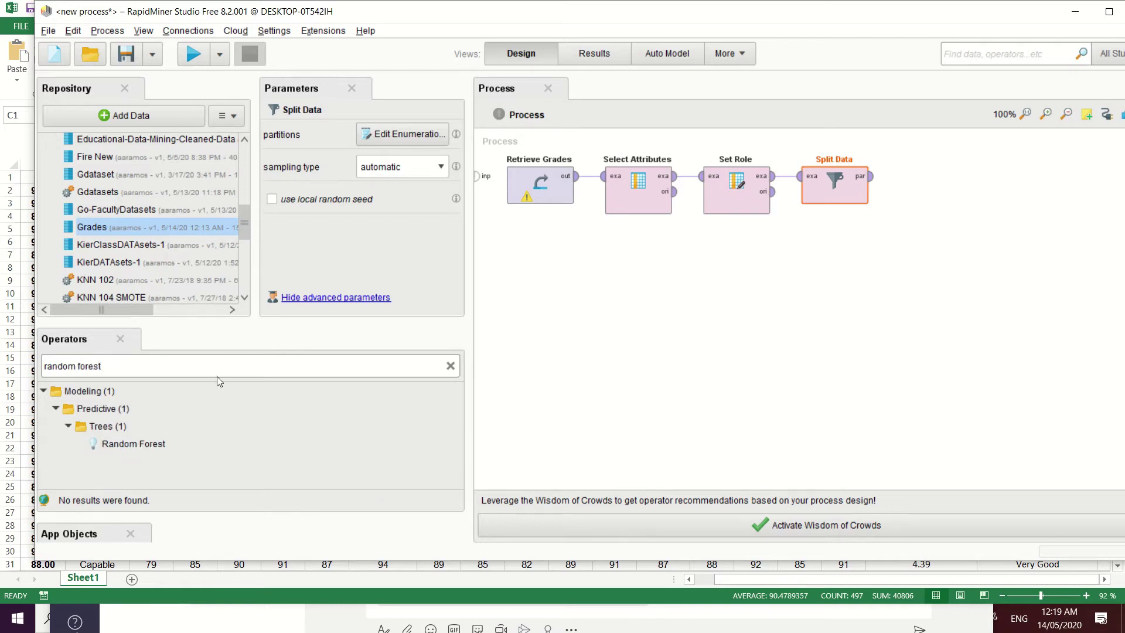
{"action": "left_click_drag", "start_coordinate": [141, 445], "coordinate": [934, 176]}
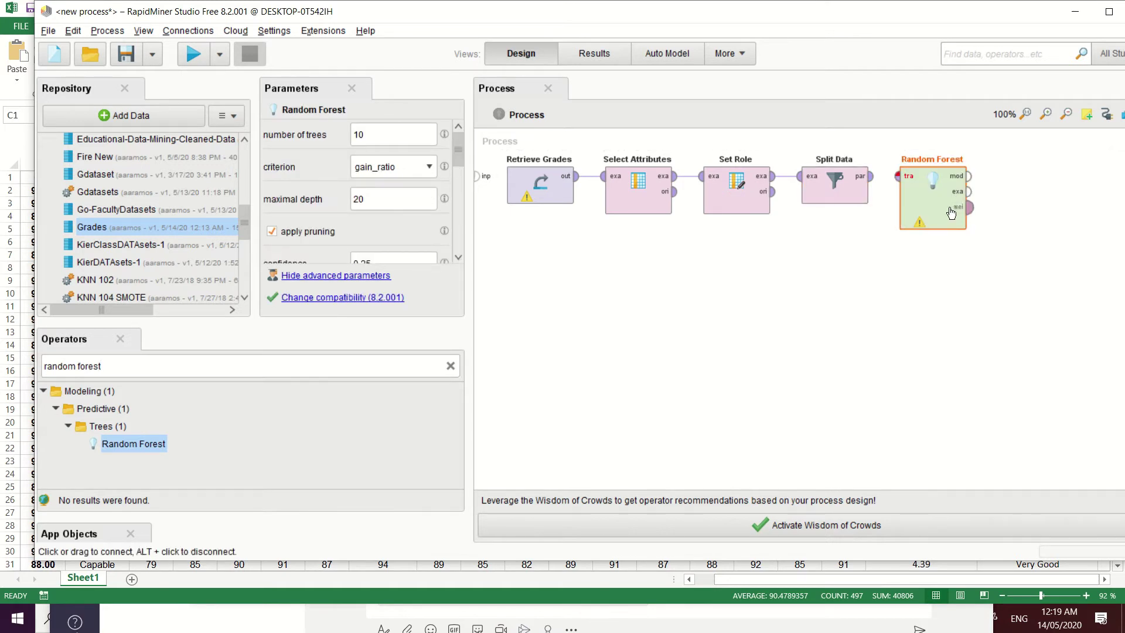
{"action": "left_click", "coordinate": [872, 176]}
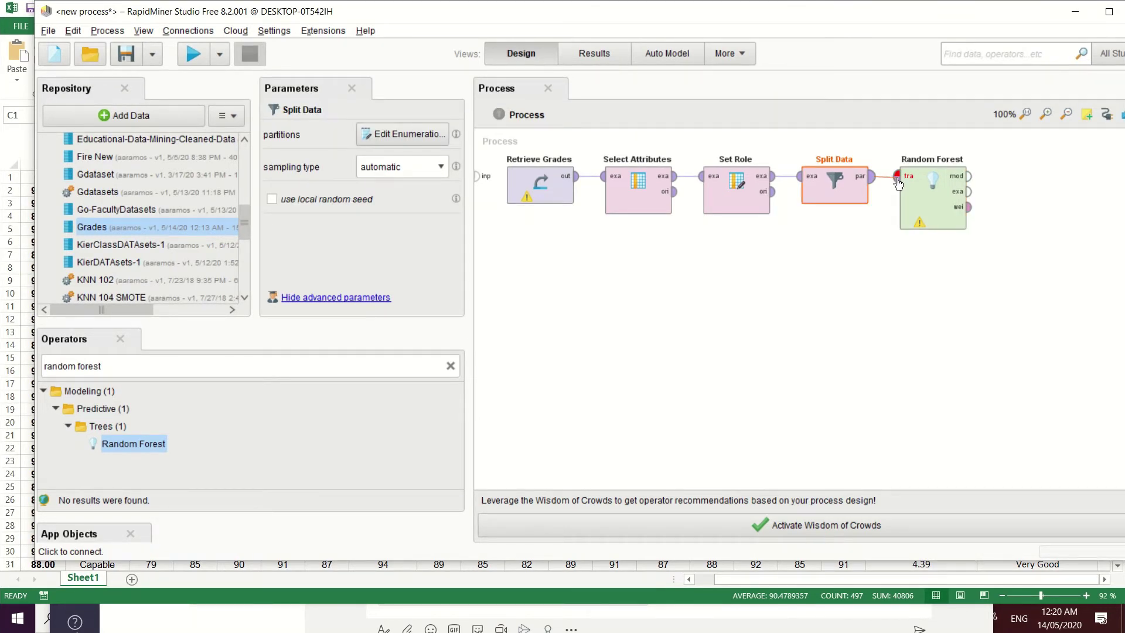
{"action": "left_click", "coordinate": [899, 183]}
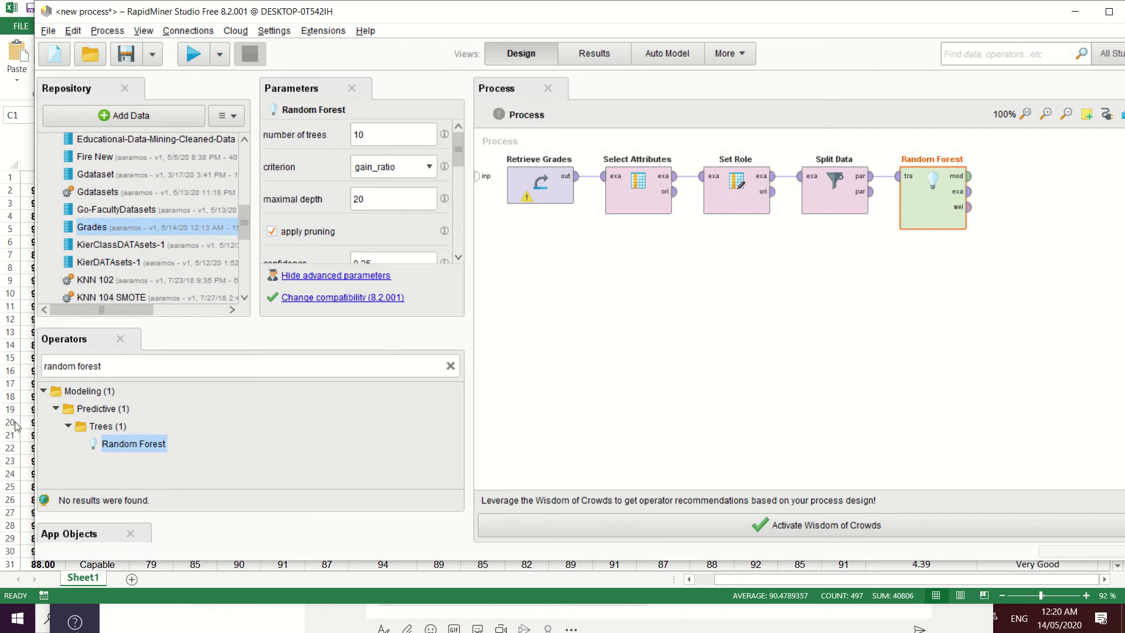
Add an Apply Model operator below Random Forest, feeding it the Random Forest model and the second Split Data partition as unlabelled data
{"action": "left_click", "coordinate": [168, 367]}
{"action": "type", "text": "app"}
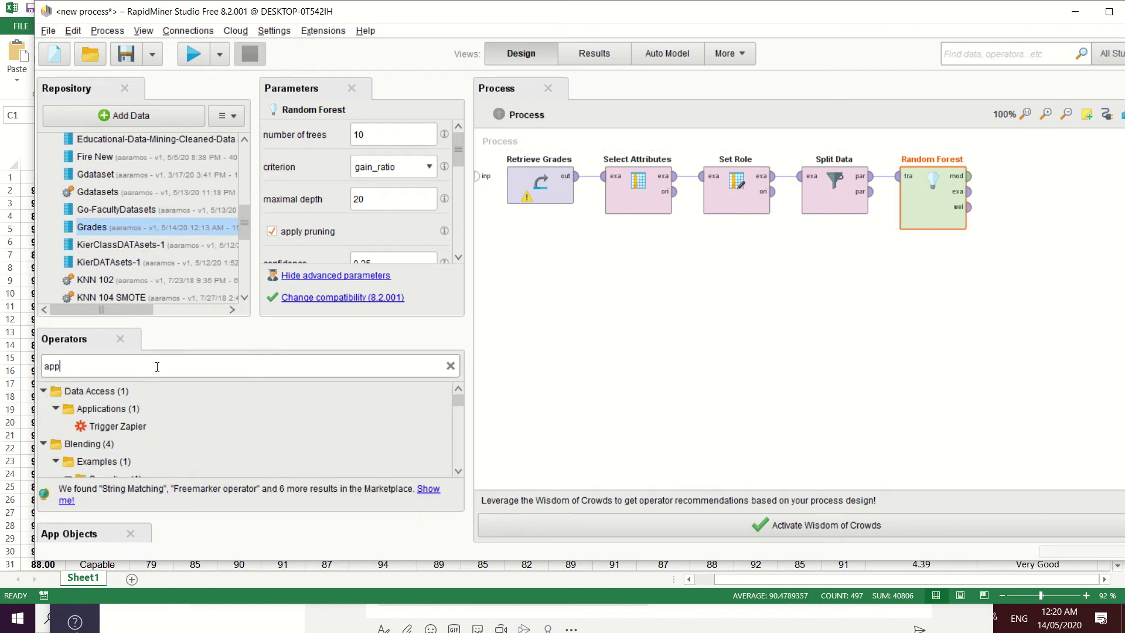
{"action": "type", "text": "ly model"}
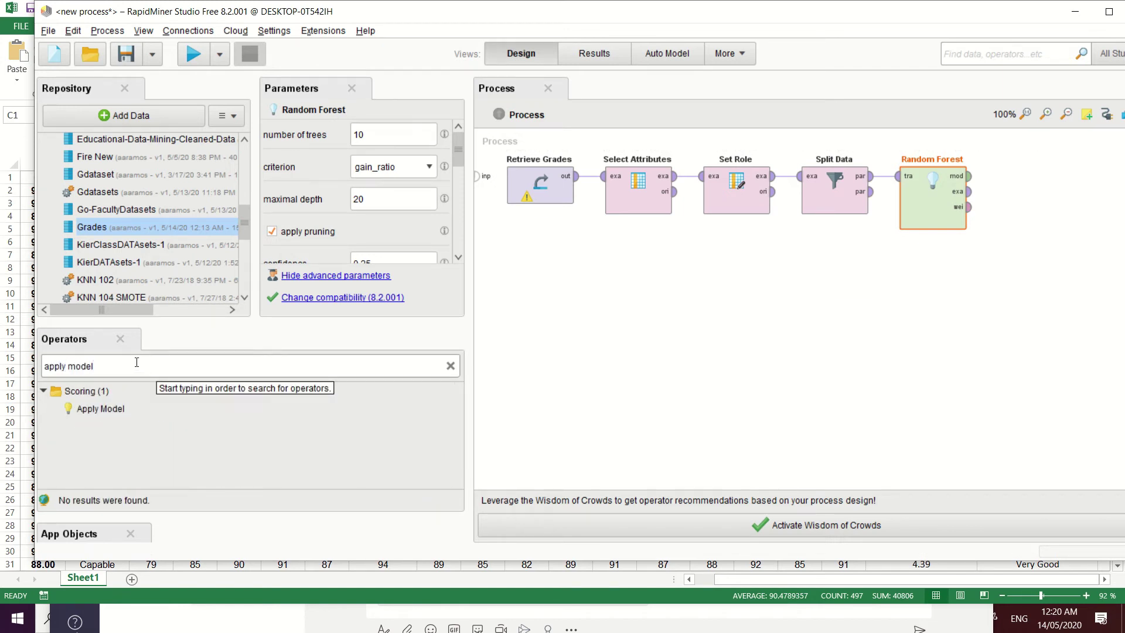
{"action": "left_click_drag", "start_coordinate": [101, 408], "coordinate": [961, 297]}
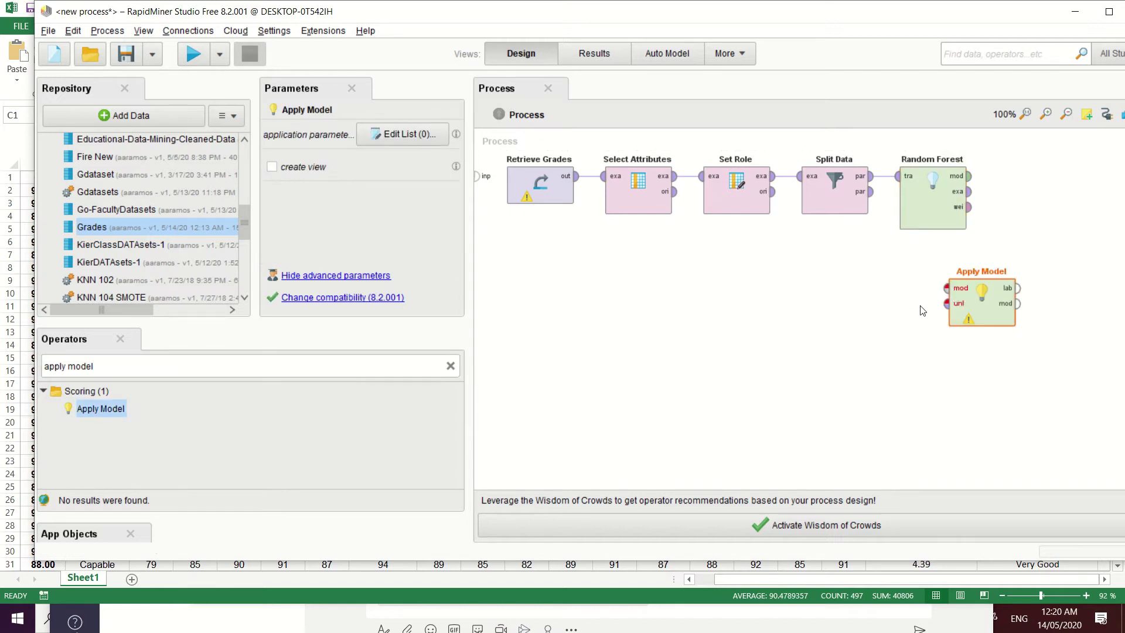
{"action": "left_click", "coordinate": [967, 179]}
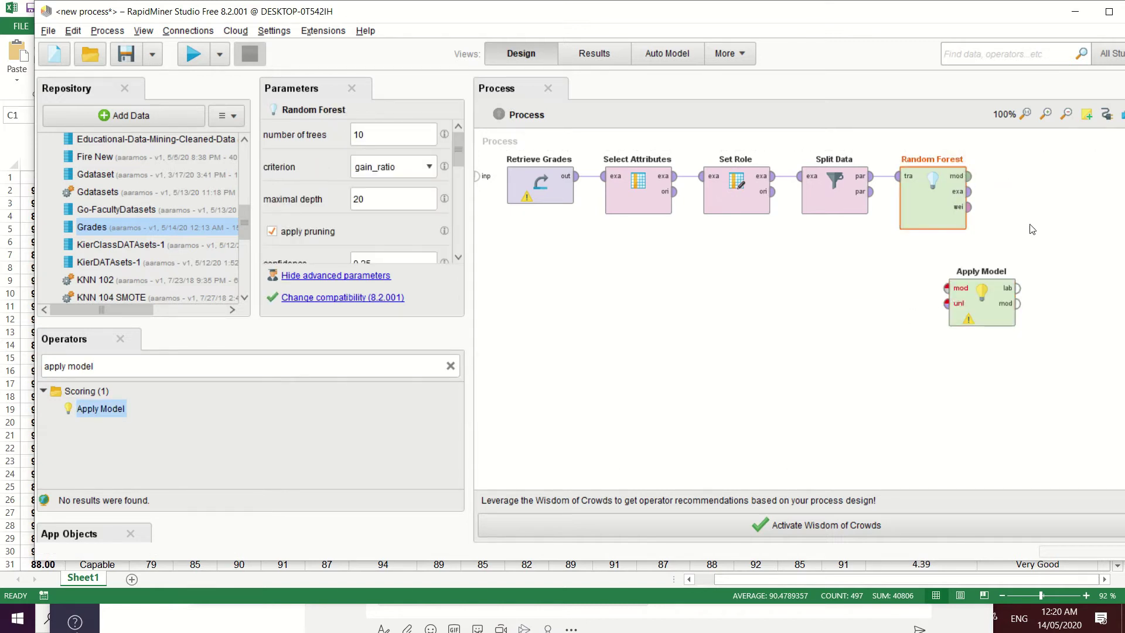
{"action": "left_click", "coordinate": [970, 176]}
{"action": "left_click", "coordinate": [946, 288]}
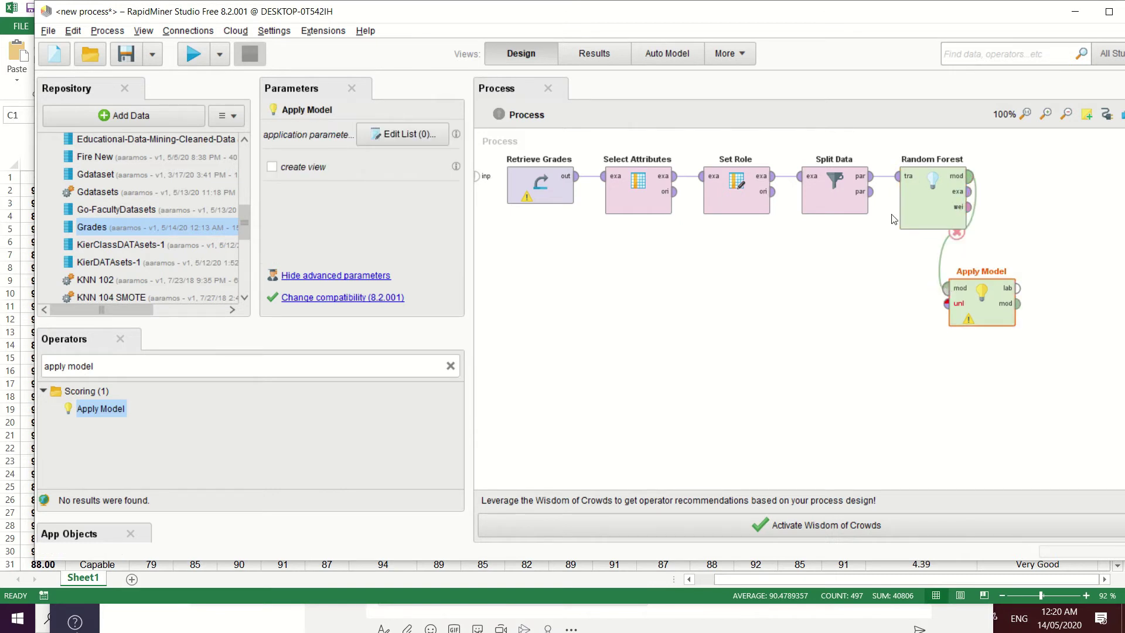
{"action": "left_click", "coordinate": [873, 193]}
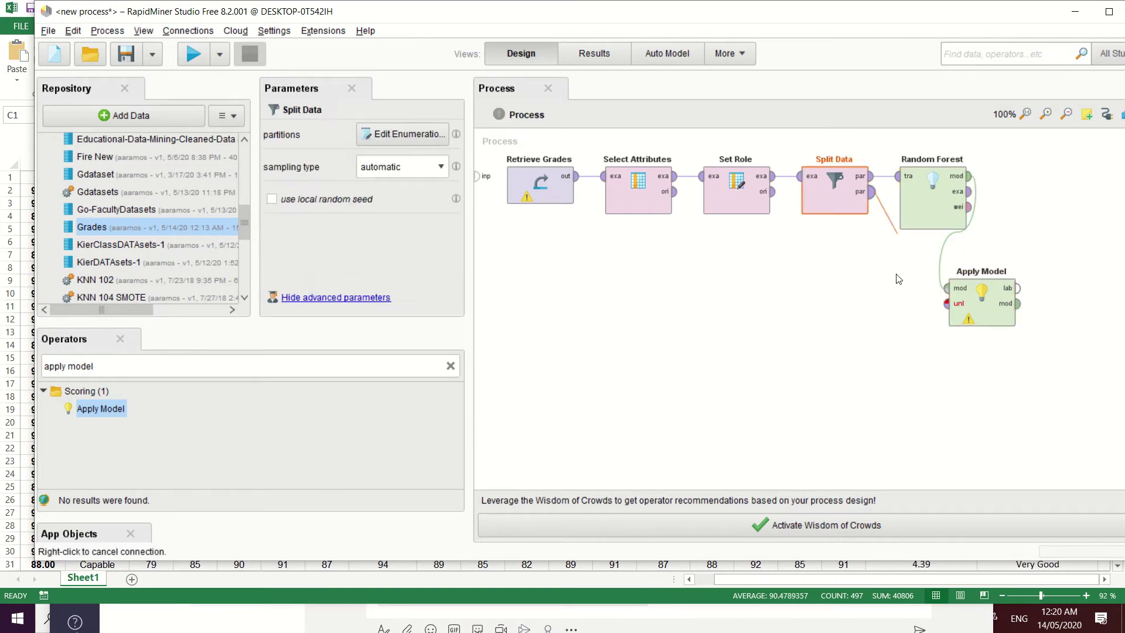
{"action": "left_click", "coordinate": [947, 304]}
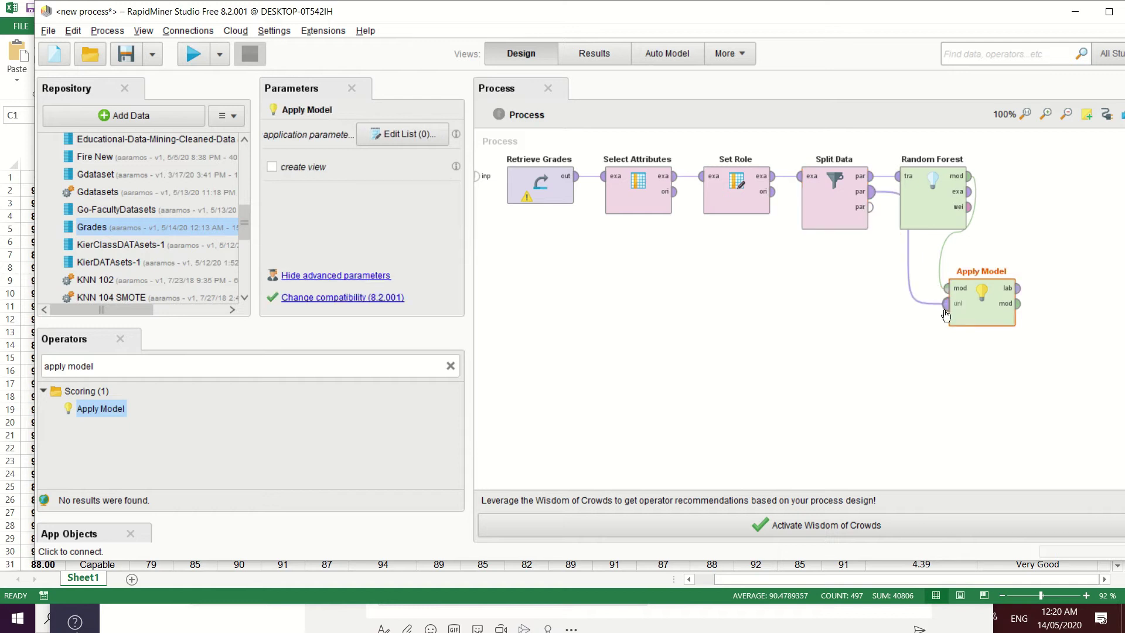
Add a Performance (Classification) operator to the process, beyond the Random Forest operator
{"action": "left_click", "coordinate": [127, 364]}
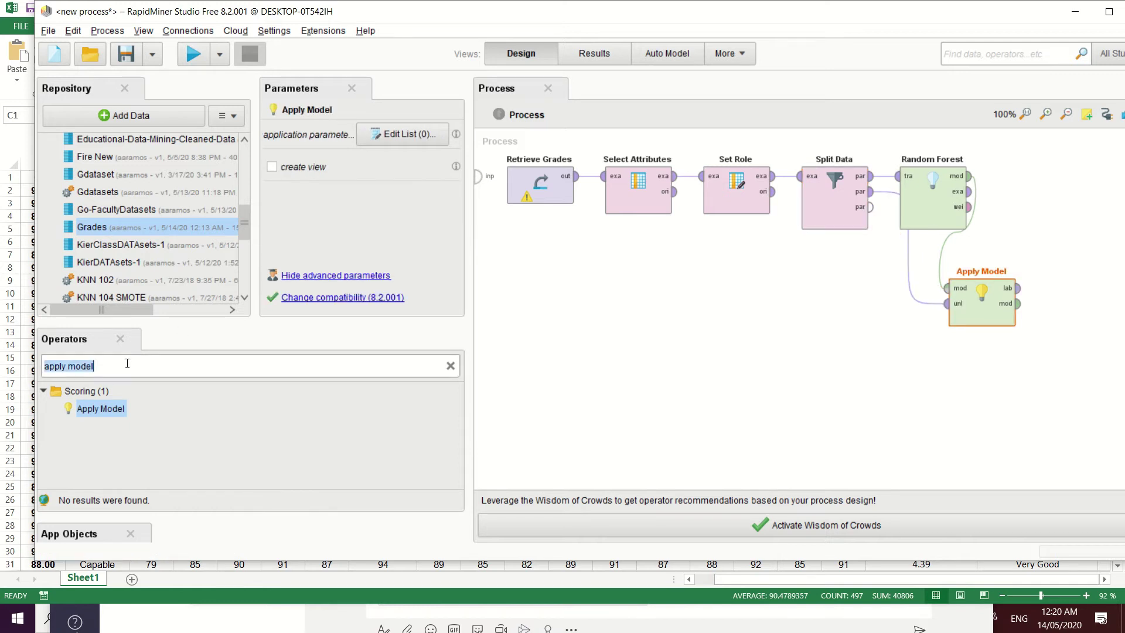
{"action": "type", "text": "perfora"}
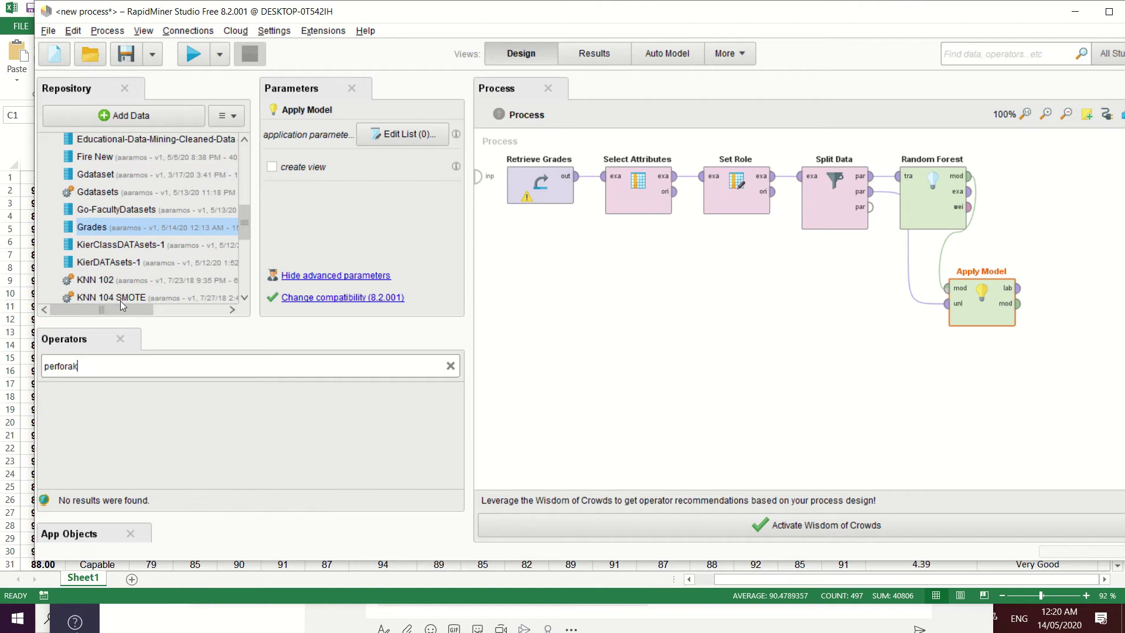
{"action": "key", "text": "BackSpace"}
{"action": "type", "text": "m"}
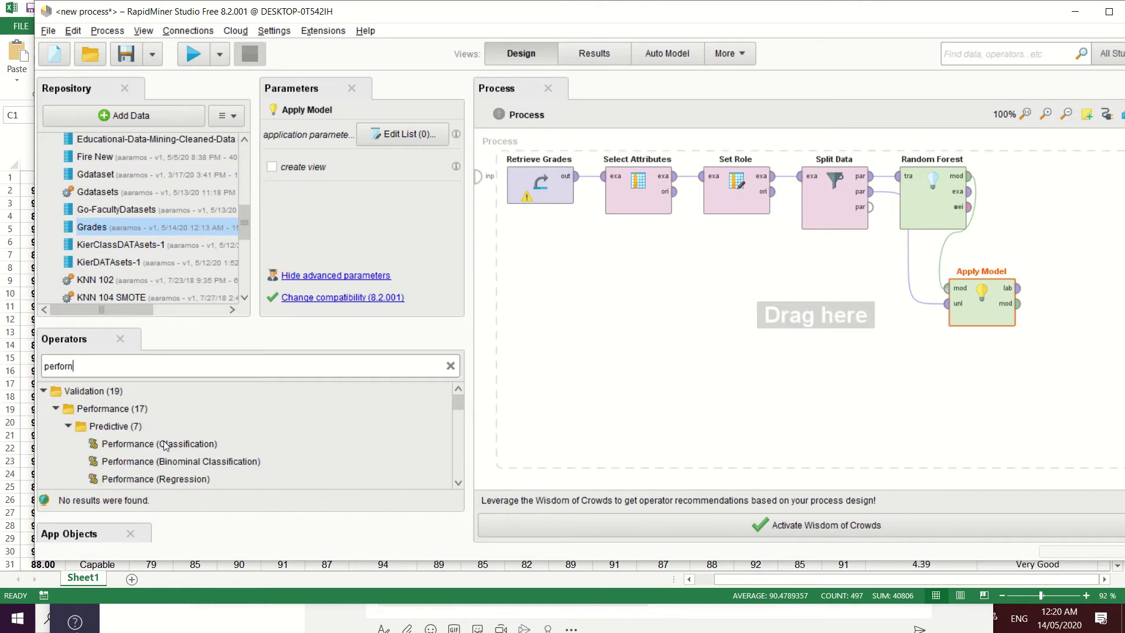
{"action": "left_click_drag", "start_coordinate": [163, 445], "coordinate": [1054, 196]}
Connect Apply Model's labelled output to the Performance operator and its performance output to the process result port
{"action": "left_click_drag", "start_coordinate": [967, 15], "coordinate": [716, 14]}
{"action": "left_click", "coordinate": [767, 288]}
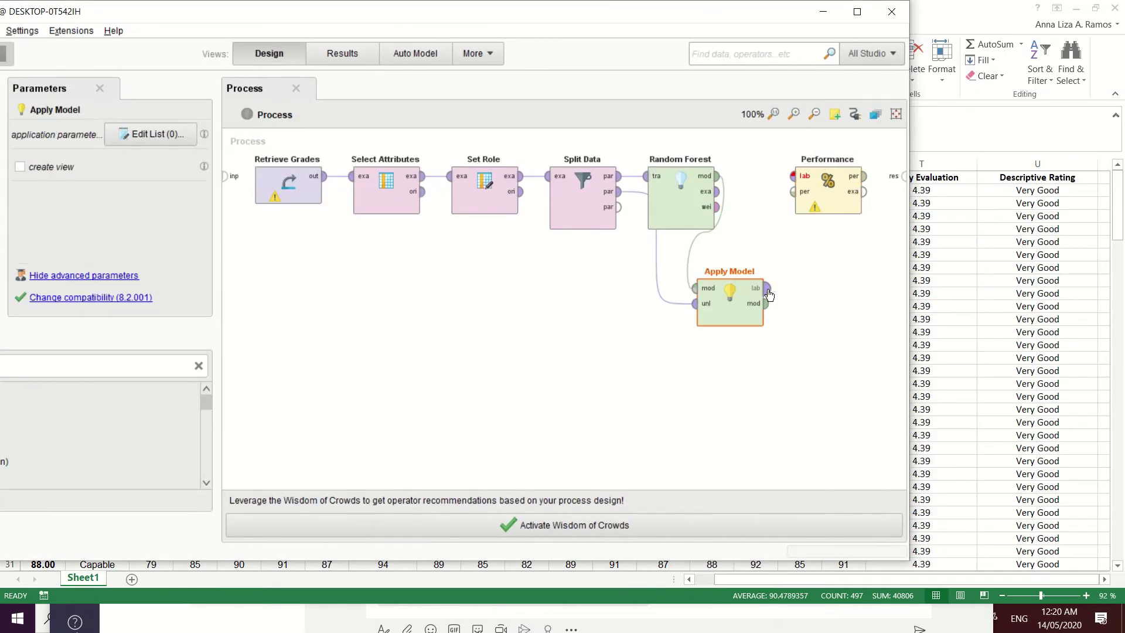
{"action": "left_click", "coordinate": [793, 178]}
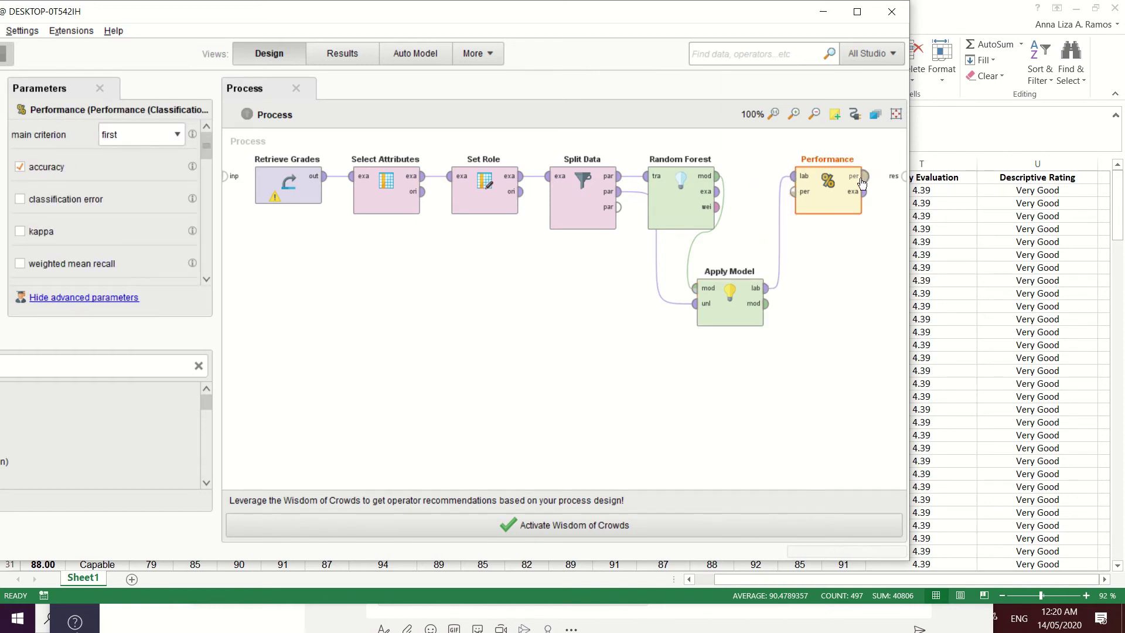
{"action": "left_click", "coordinate": [867, 177]}
{"action": "left_click", "coordinate": [905, 176]}
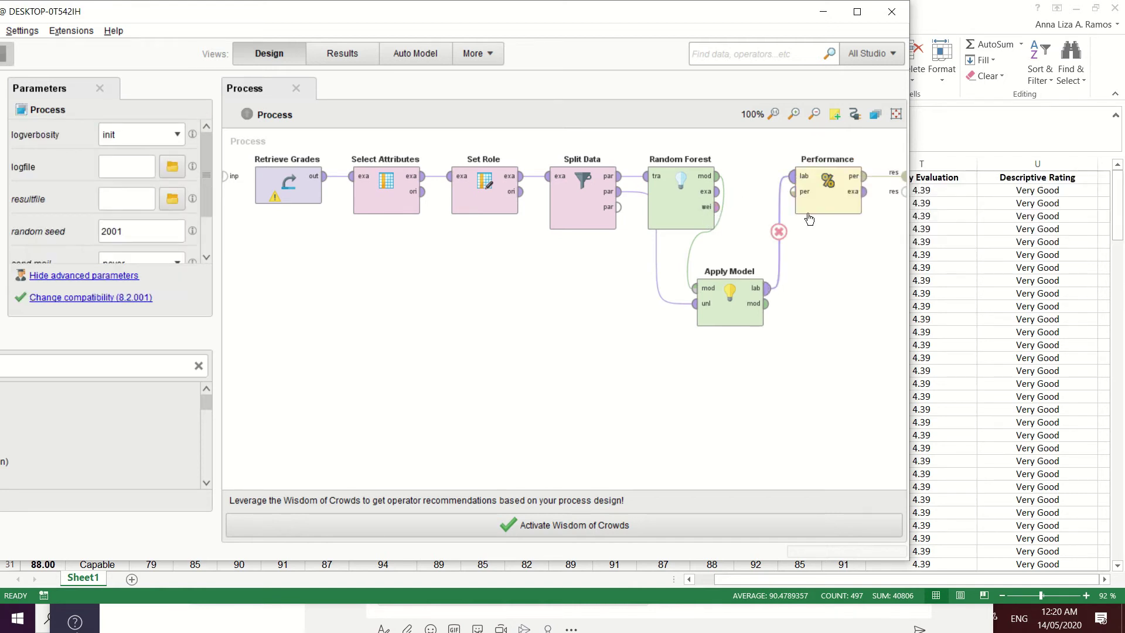
Connect Apply Model's model output and Performance's example set output to separate process result ports and run the process
{"action": "left_click", "coordinate": [767, 305]}
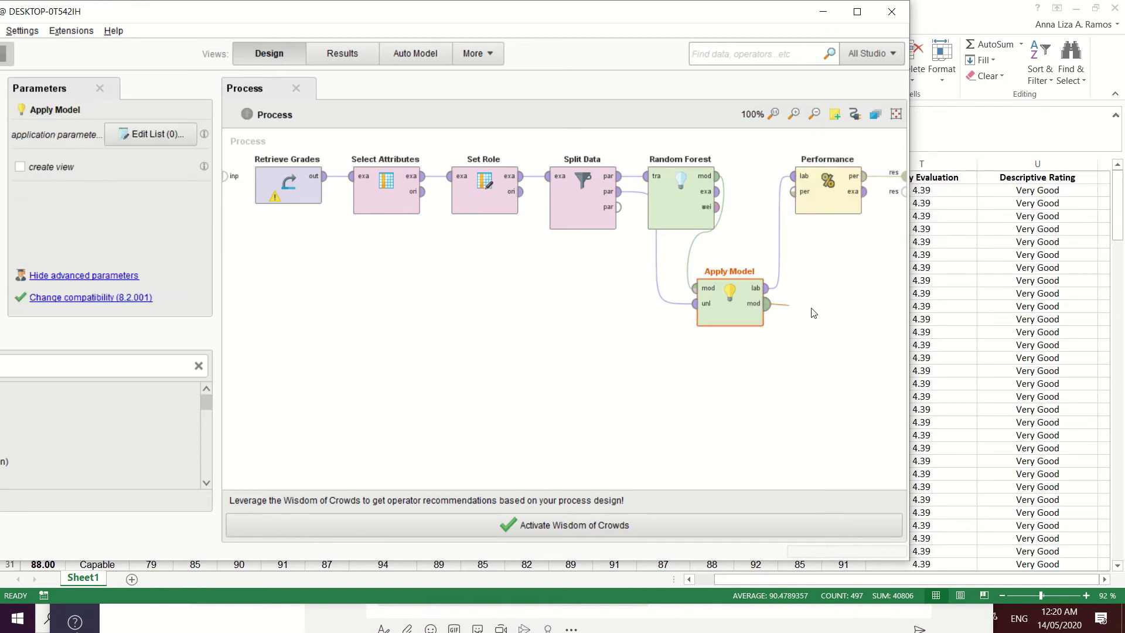
{"action": "left_click", "coordinate": [903, 191]}
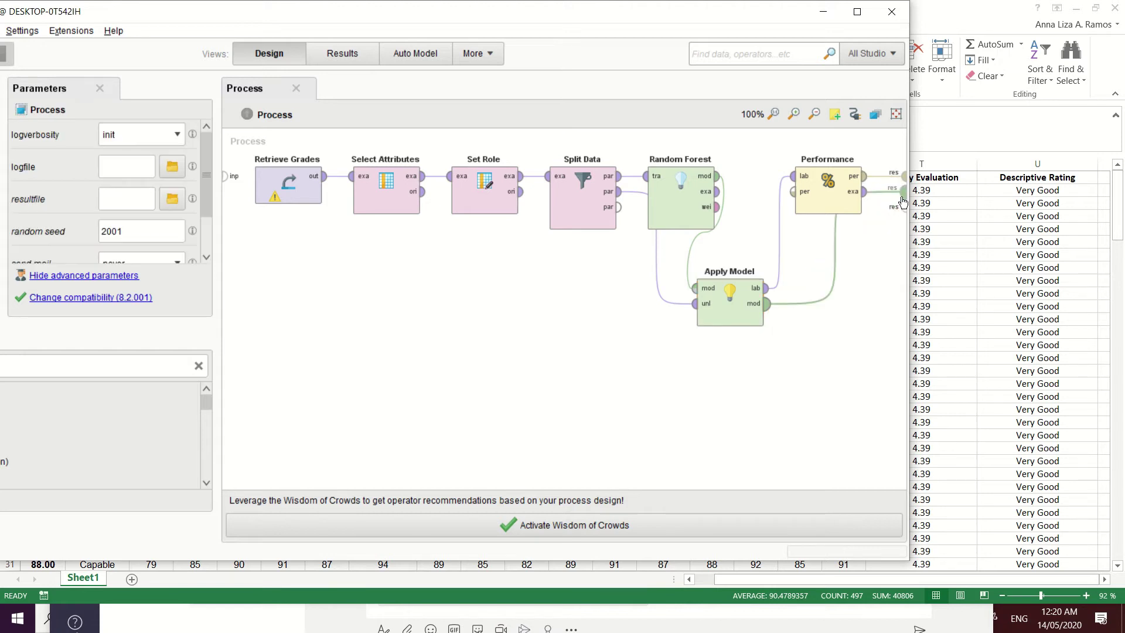
{"action": "left_click", "coordinate": [865, 192]}
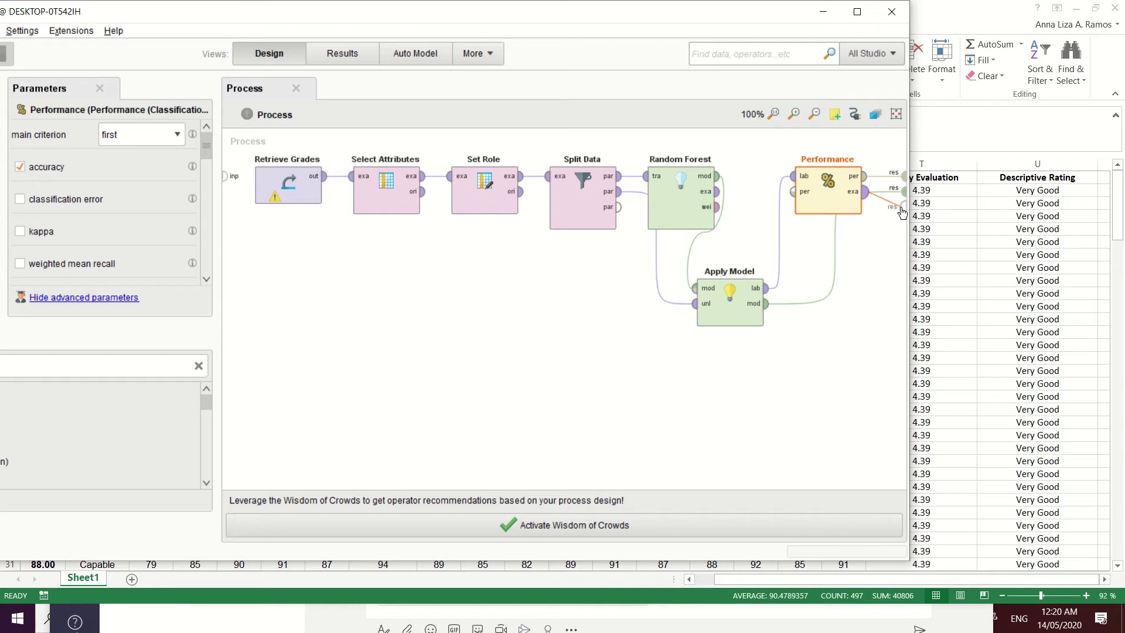
{"action": "left_click", "coordinate": [902, 210]}
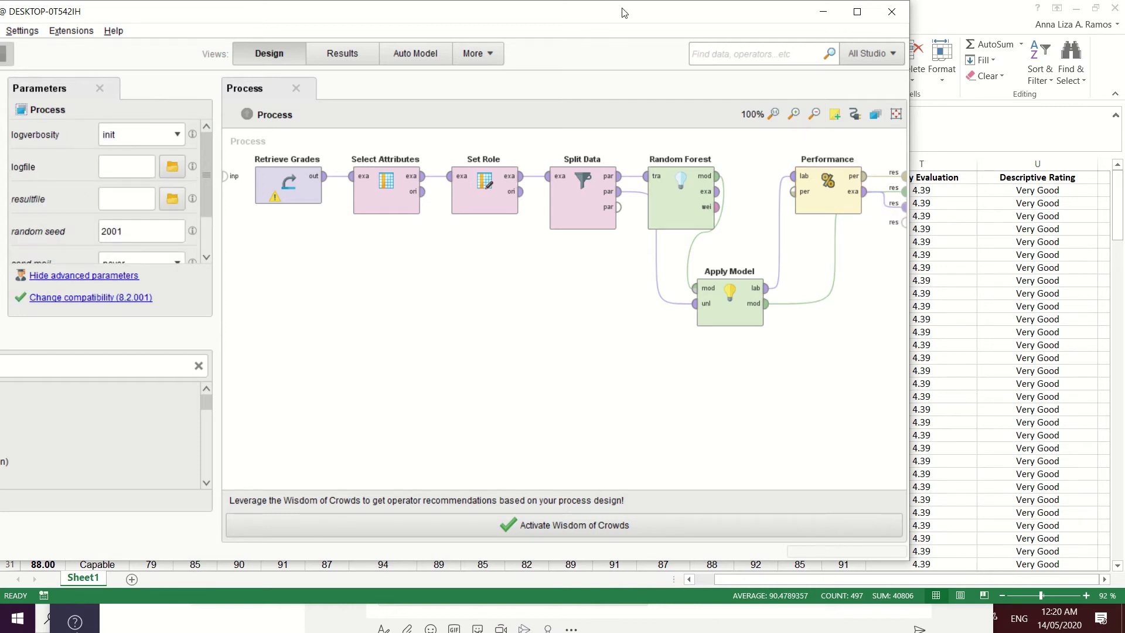
{"action": "key", "text": "F11"}
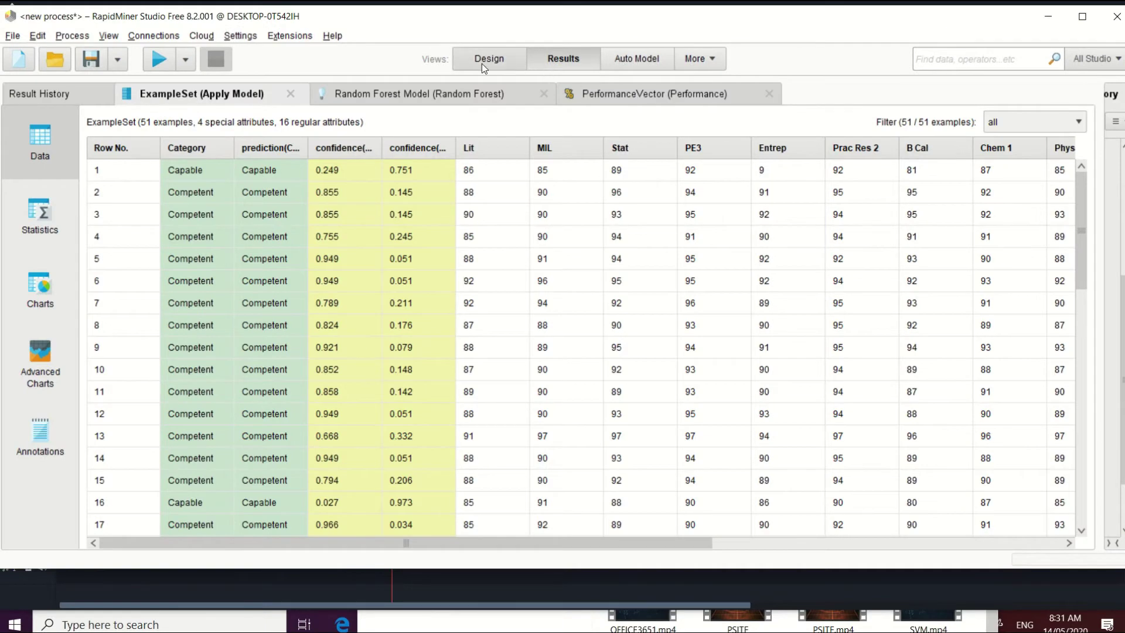
Examine the performance vector's accuracy table and the graph of each tree in the Random Forest model
{"action": "left_click", "coordinate": [693, 99]}
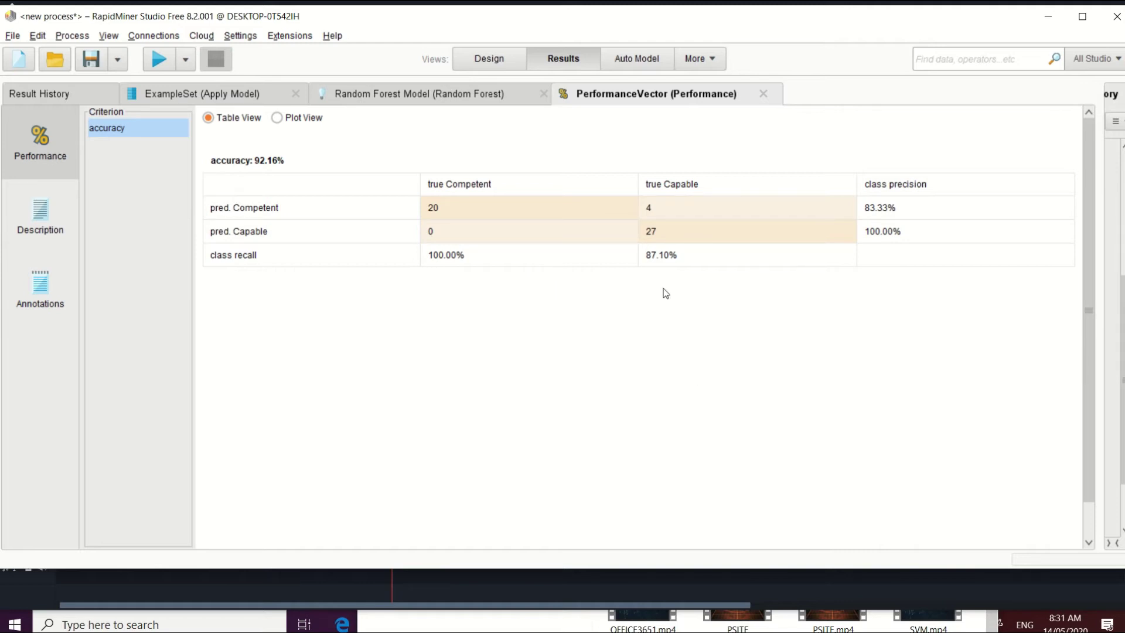
{"action": "left_click", "coordinate": [409, 105]}
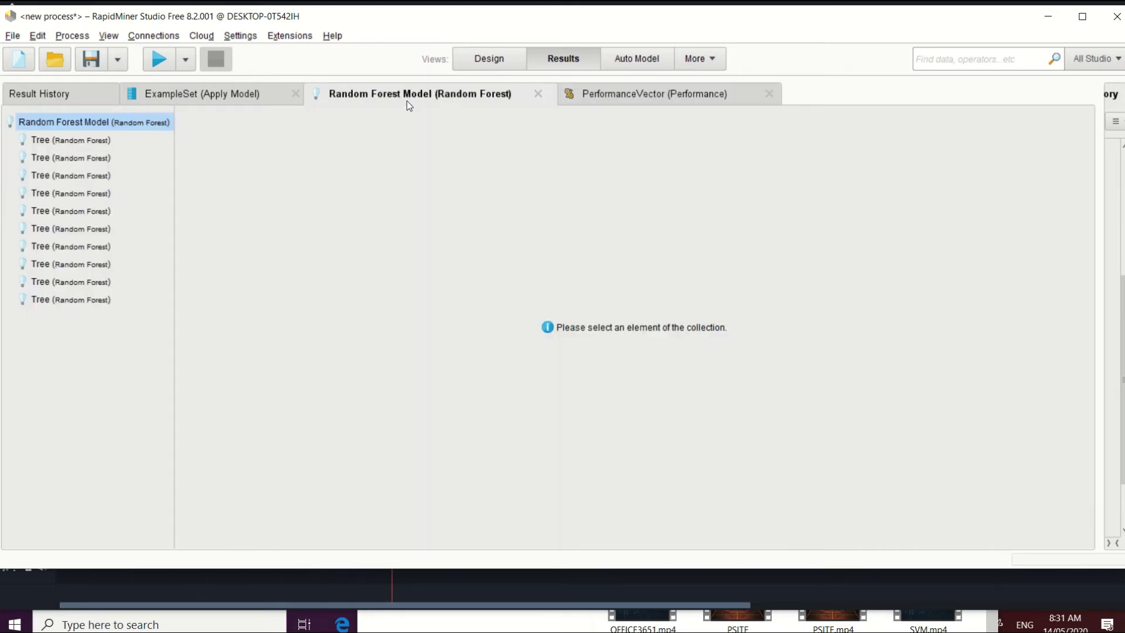
{"action": "left_click", "coordinate": [79, 142]}
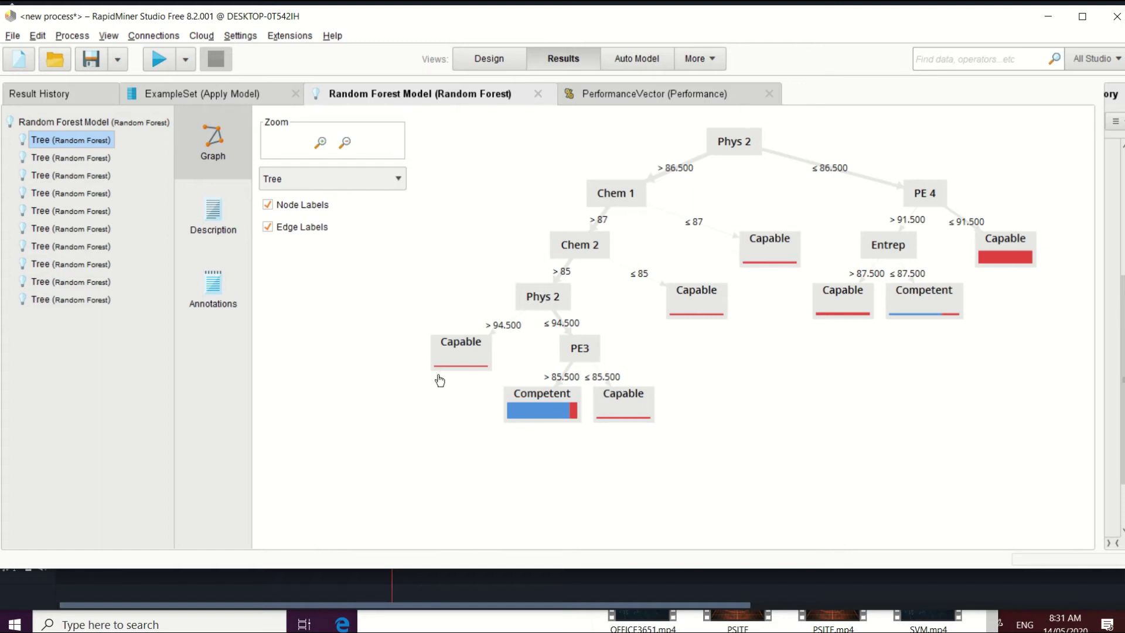
{"action": "mouse_move", "coordinate": [455, 354]}
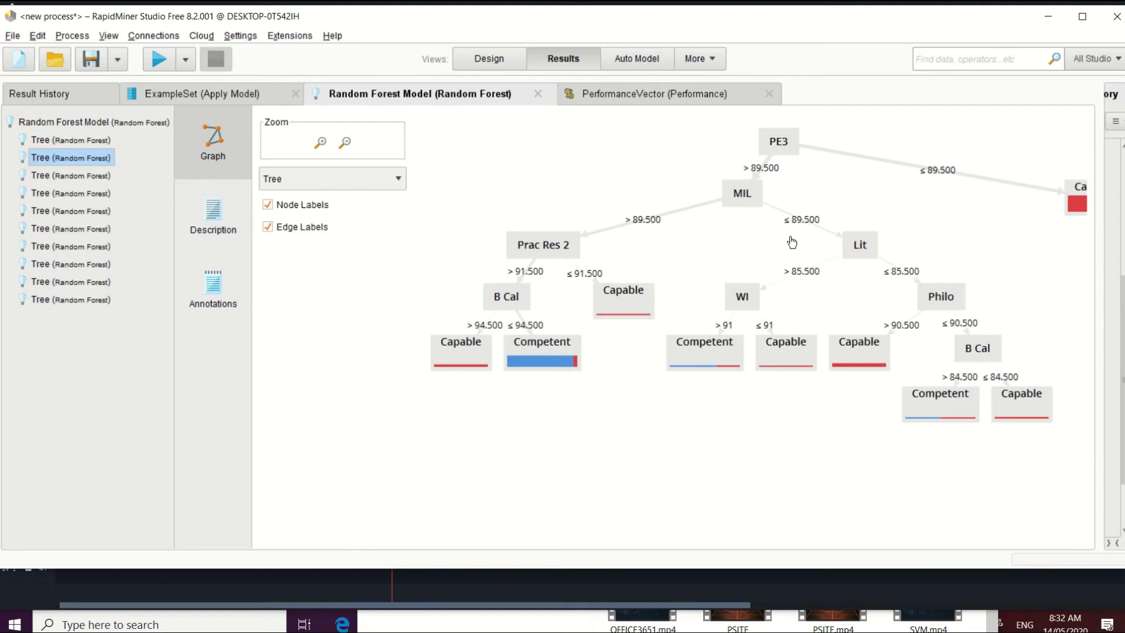
{"action": "left_click", "coordinate": [84, 180]}
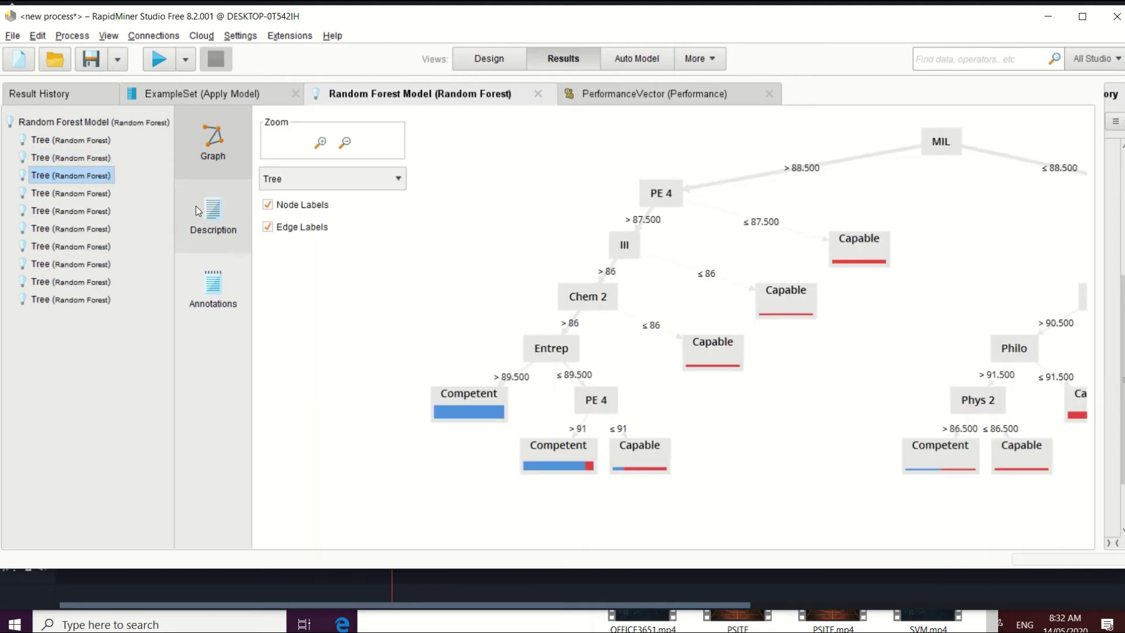
{"action": "left_click", "coordinate": [47, 195]}
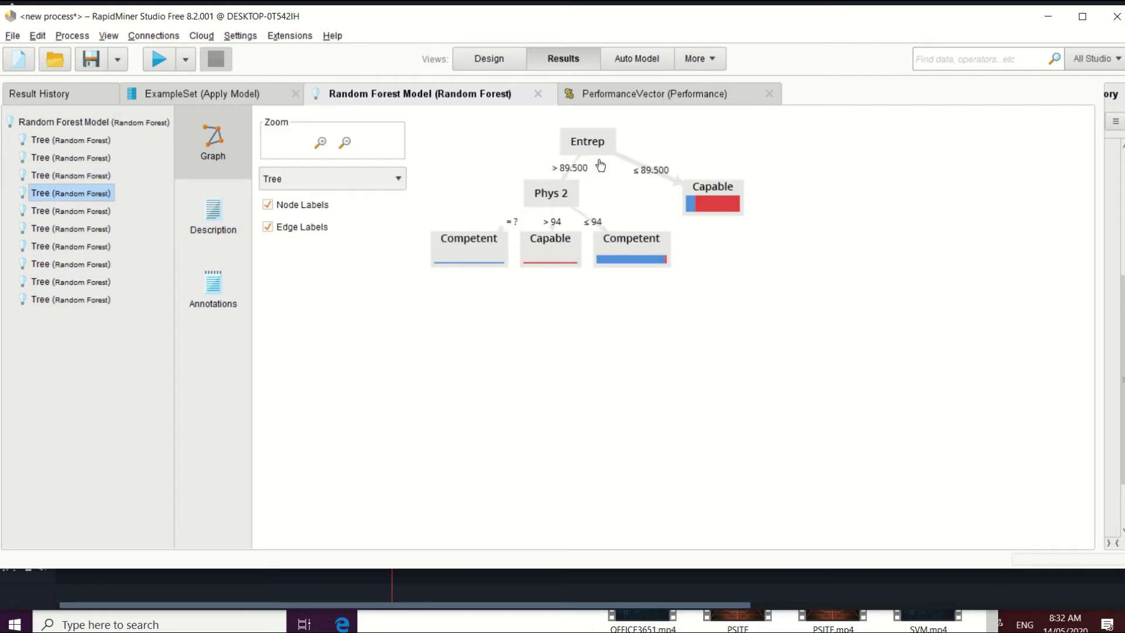
{"action": "left_click", "coordinate": [85, 213]}
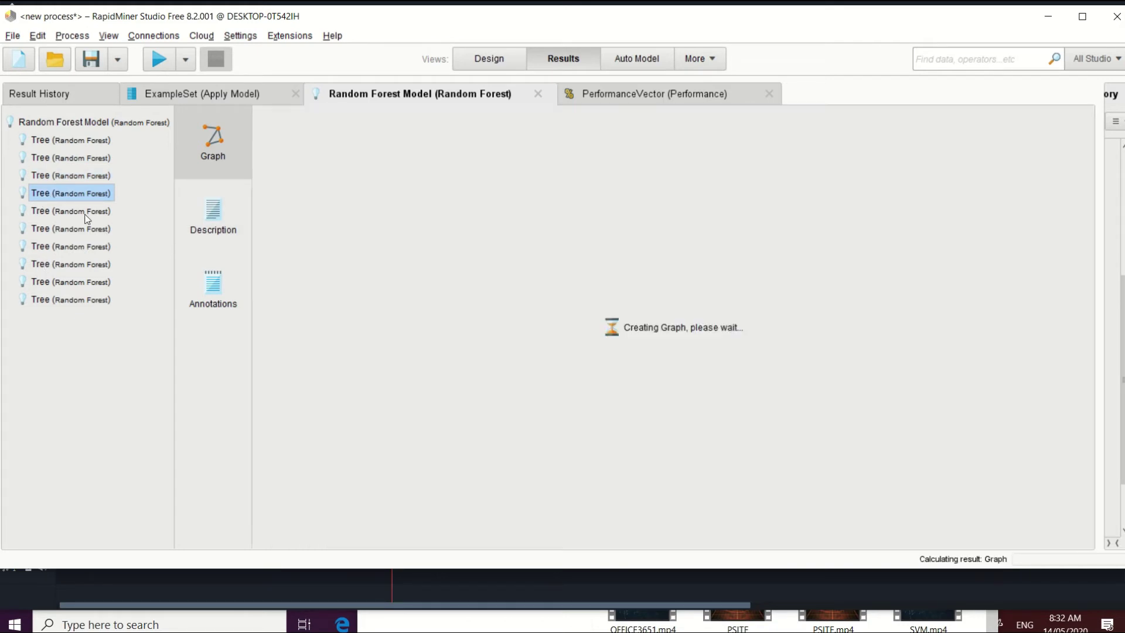
{"action": "left_click", "coordinate": [85, 230]}
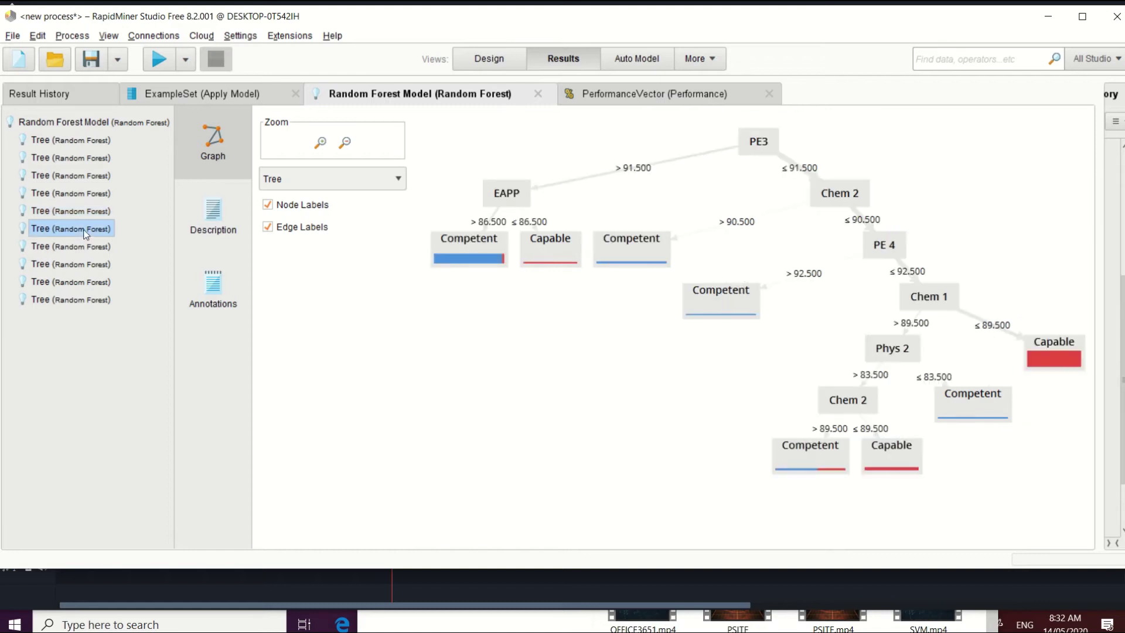
{"action": "left_click", "coordinate": [84, 251]}
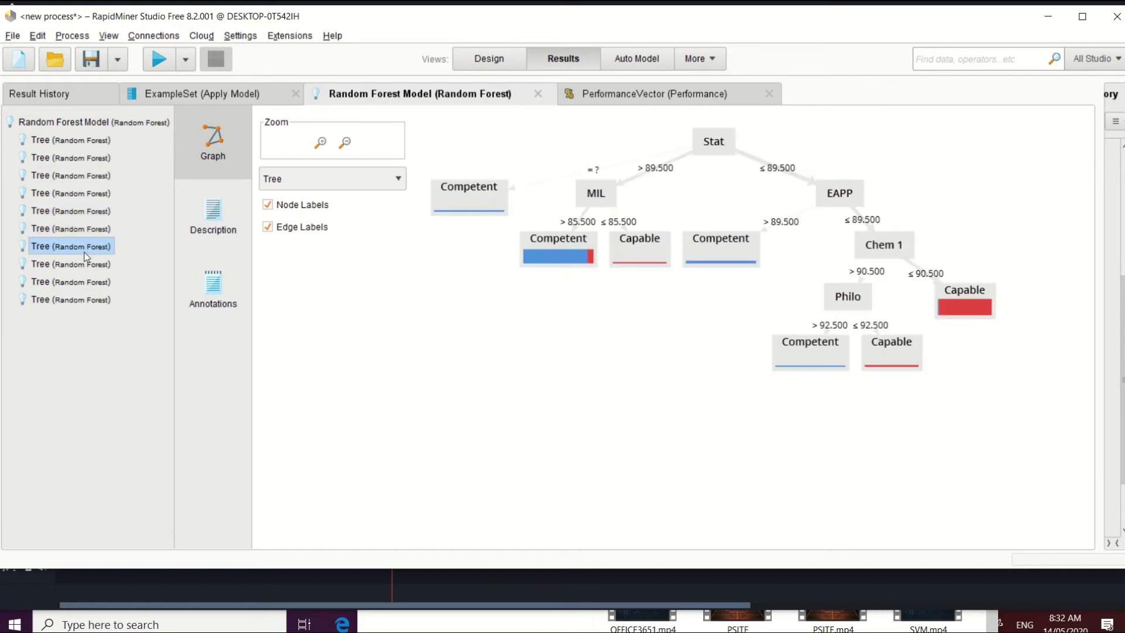
{"action": "left_click", "coordinate": [88, 265]}
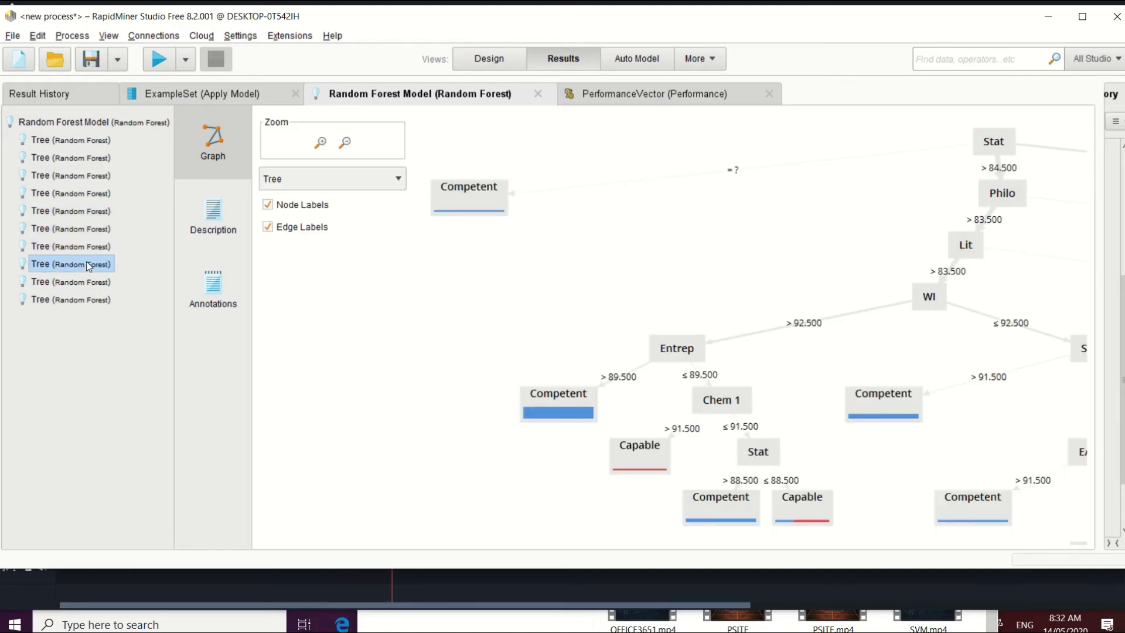
{"action": "left_click", "coordinate": [92, 283]}
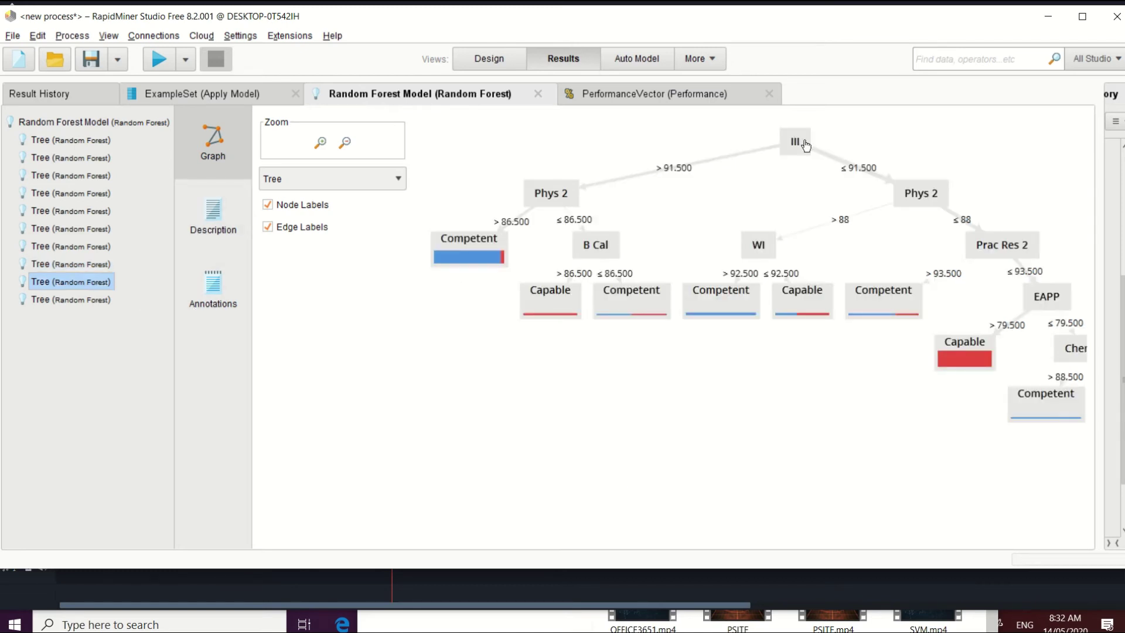
{"action": "left_click", "coordinate": [107, 302]}
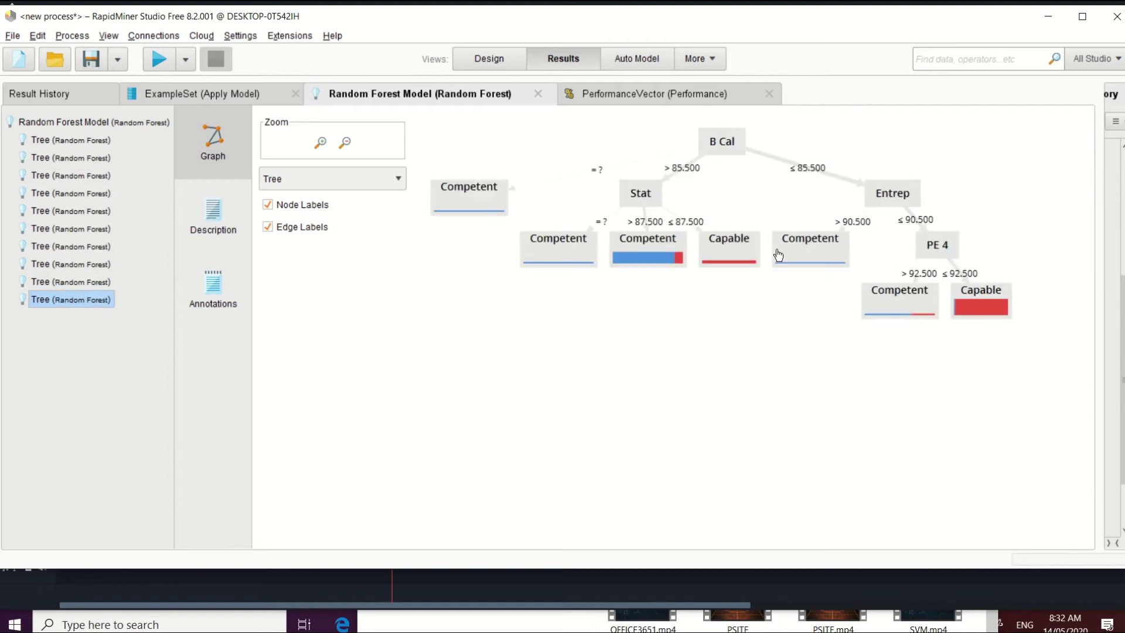
{"action": "mouse_move", "coordinate": [779, 254]}
Compare the actual Category, predicted Category and confidence values across the rows of the Apply Model example set
{"action": "left_click", "coordinate": [193, 95]}
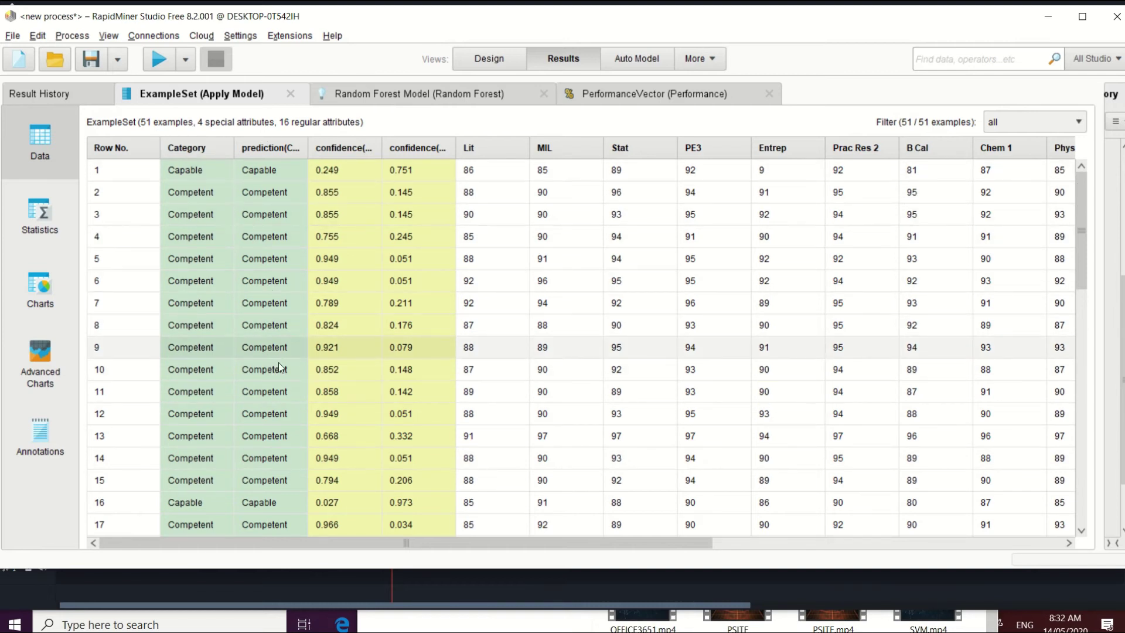
{"action": "scroll", "coordinate": [284, 375], "scroll_direction": "down", "scroll_amount": 2}
{"action": "scroll", "coordinate": [288, 373], "scroll_direction": "down", "scroll_amount": 9}
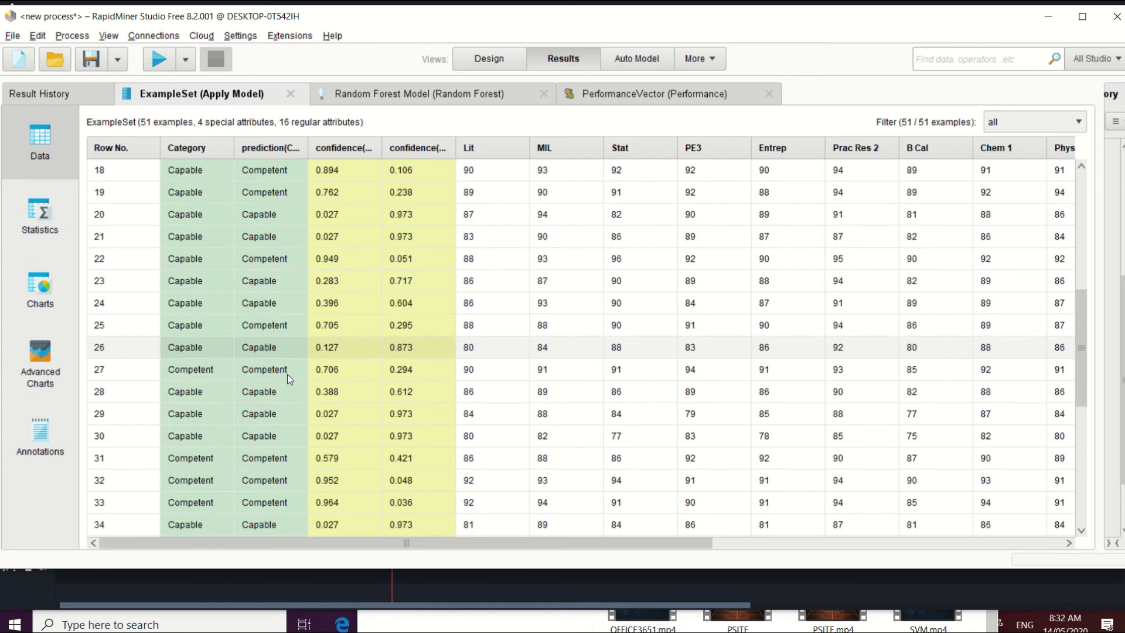
{"action": "scroll", "coordinate": [287, 363], "scroll_direction": "up", "scroll_amount": 11}
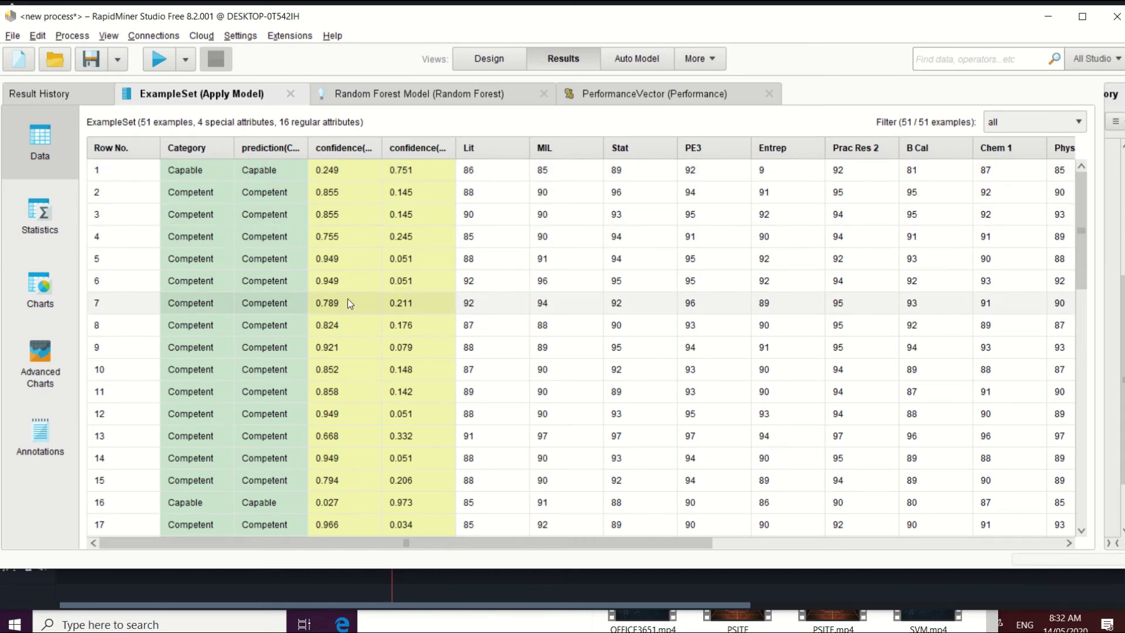
Check the process design against the class precision and recall in the performance results
{"action": "left_click", "coordinate": [512, 68]}
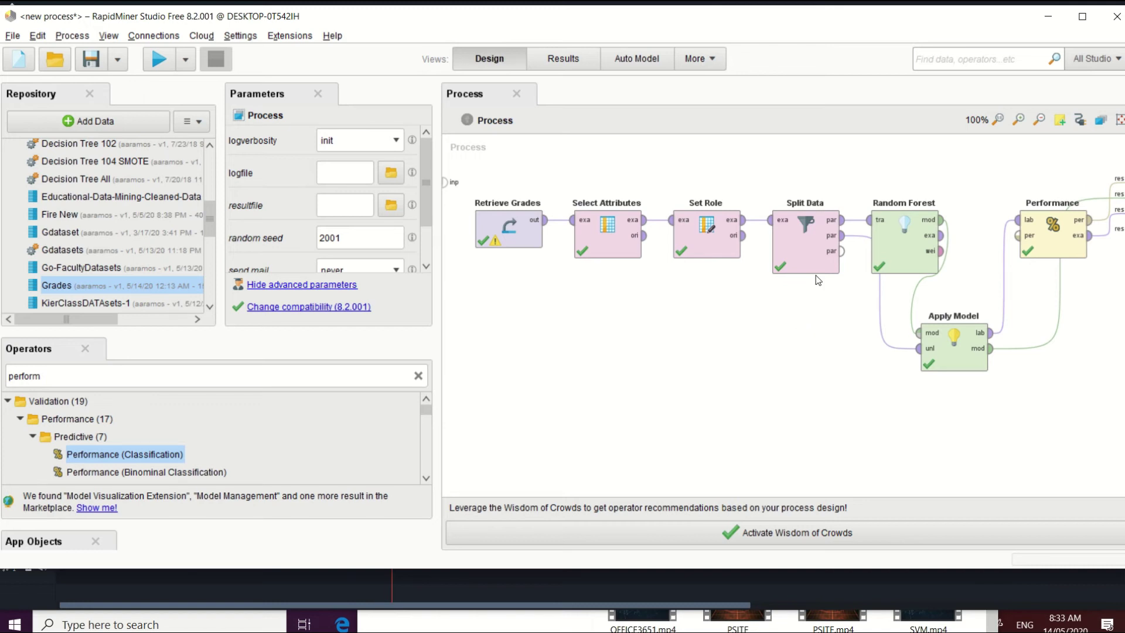
{"action": "left_click", "coordinate": [591, 69]}
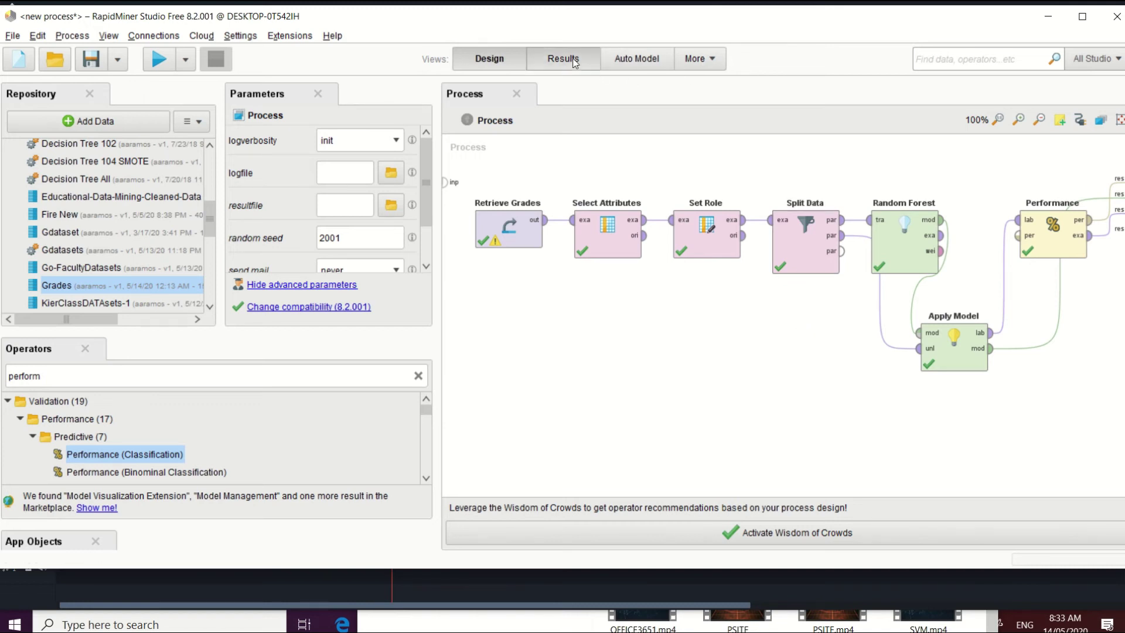
{"action": "left_click", "coordinate": [647, 92]}
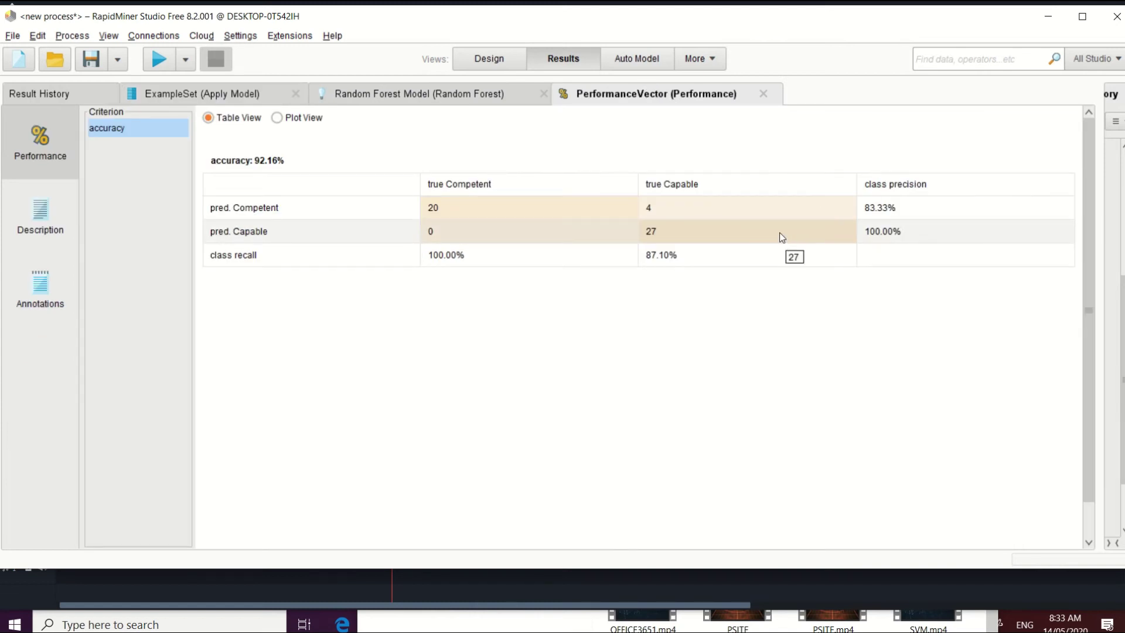
Delete the Split Data, Random Forest, Apply Model and Performance operators from the process design
{"action": "left_click", "coordinate": [498, 61]}
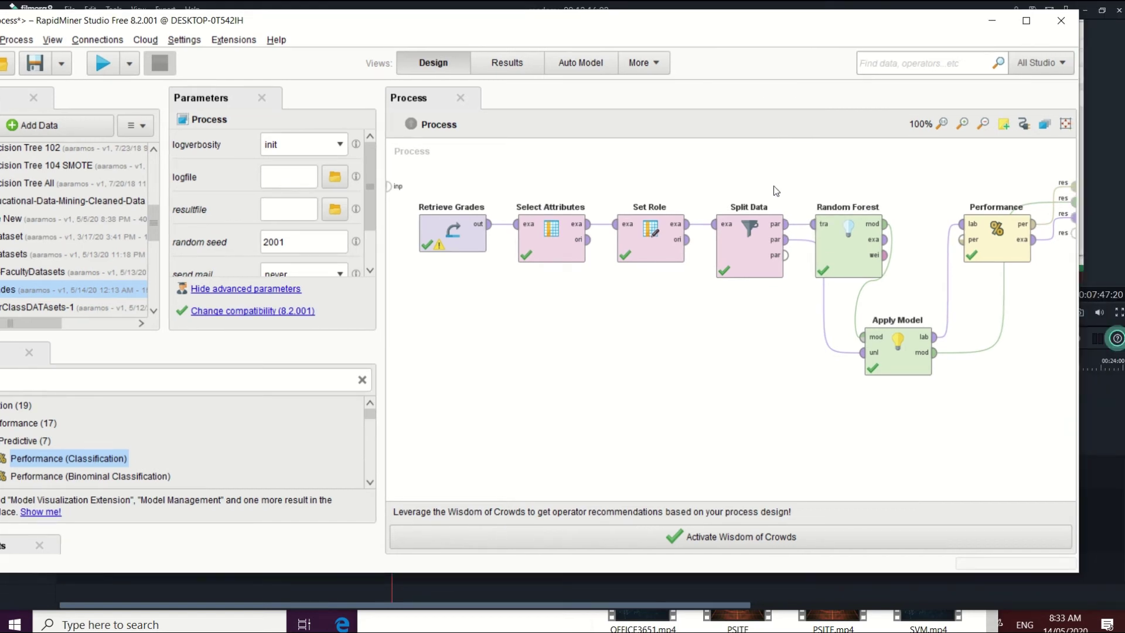
{"action": "left_click_drag", "start_coordinate": [709, 174], "coordinate": [1072, 409]}
{"action": "key", "text": "Delete"}
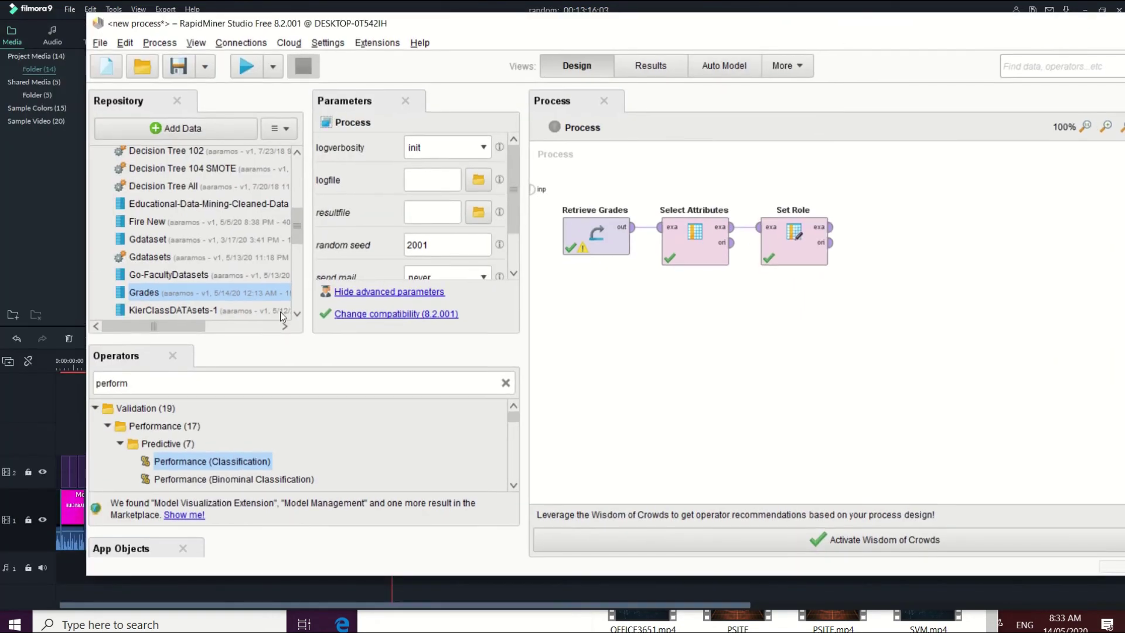
Add a Cross Validation operator after Set Role and connect Set Role's example set output to its input
{"action": "triple_click", "coordinate": [188, 380]}
{"action": "type", "text": "cros"}
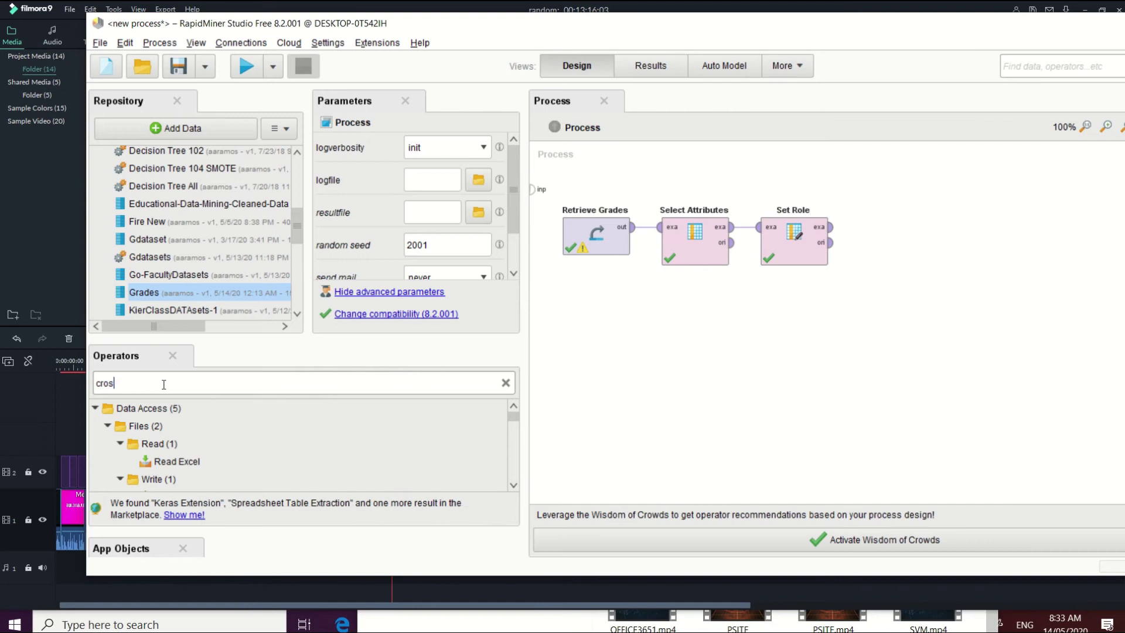
{"action": "type", "text": "s validat"}
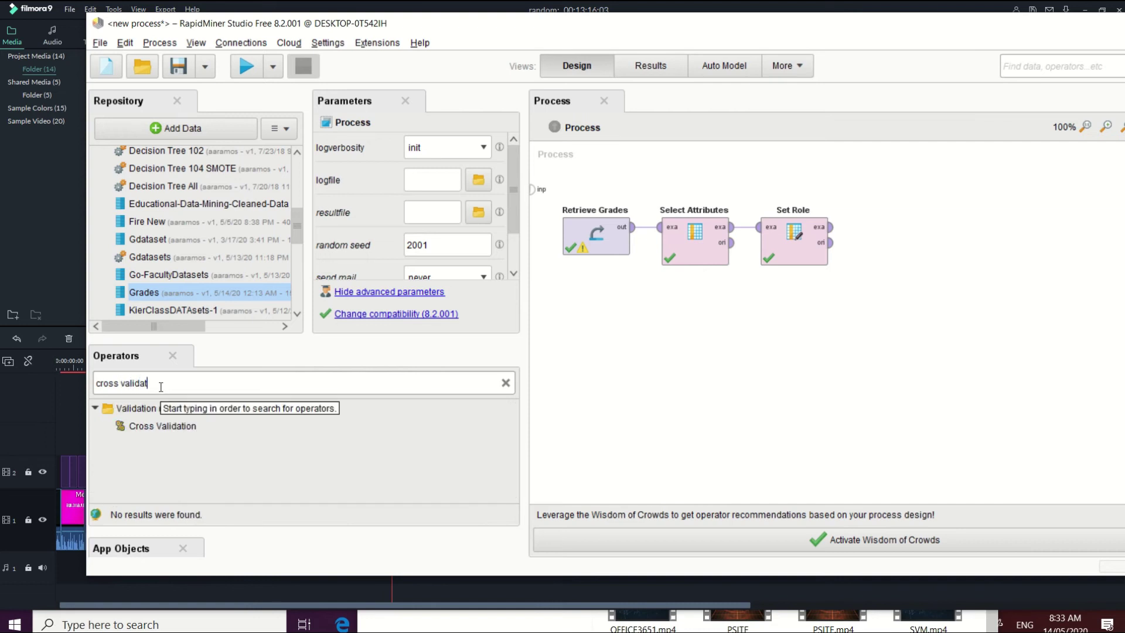
{"action": "left_click_drag", "start_coordinate": [164, 426], "coordinate": [923, 206]}
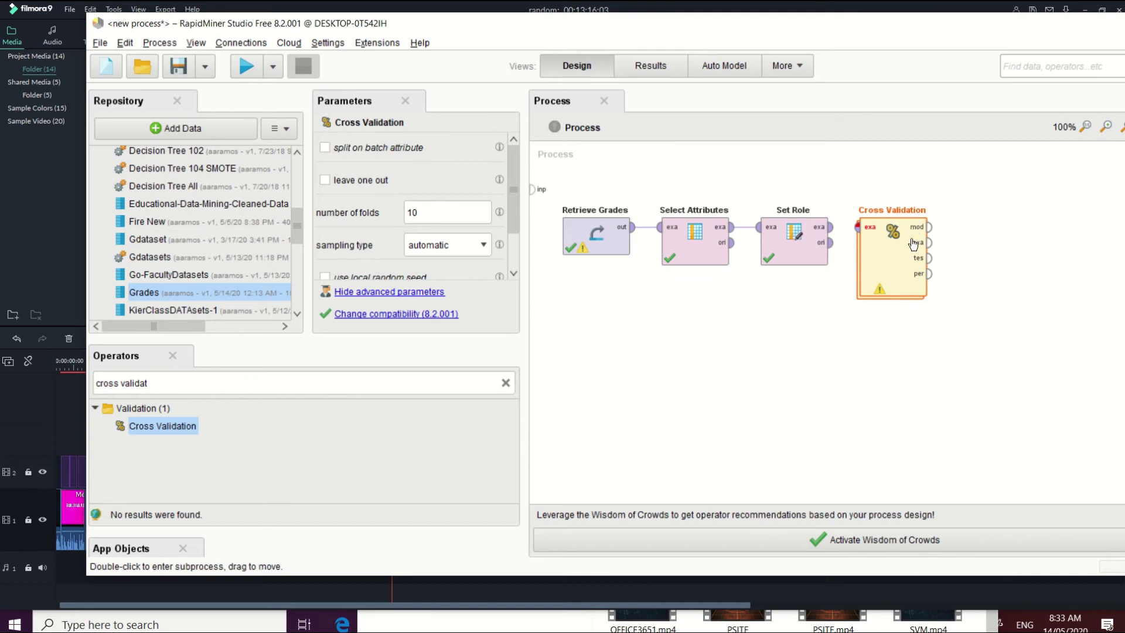
{"action": "left_click", "coordinate": [831, 227]}
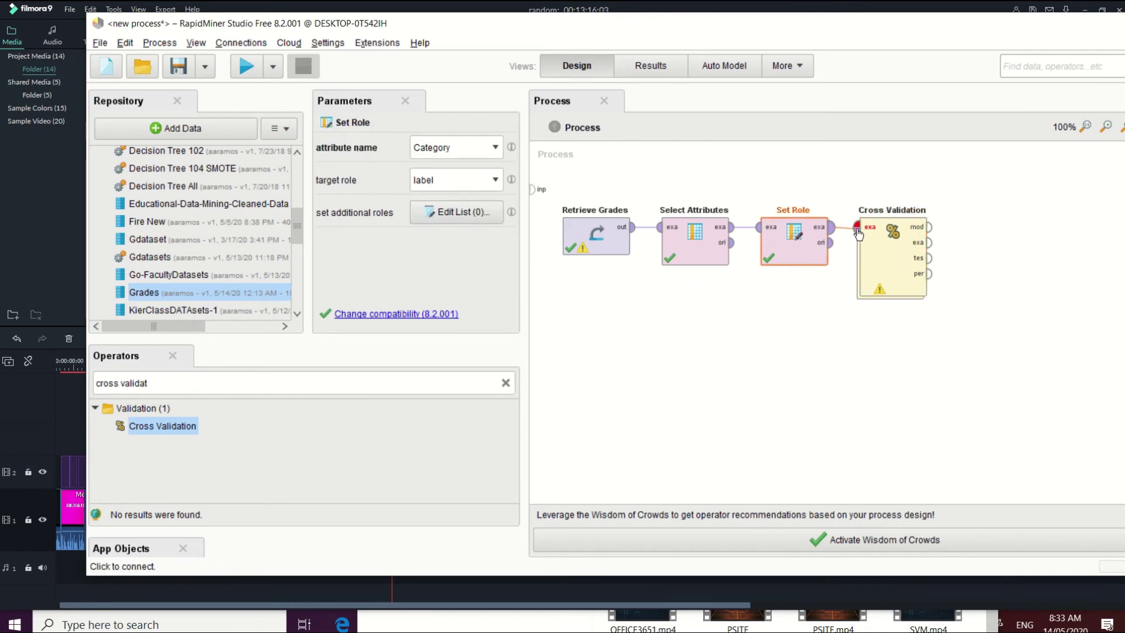
{"action": "left_click", "coordinate": [858, 228]}
Open the Cross Validation subprocess and add a Random Forest operator to its Training area
{"action": "double_click", "coordinate": [902, 279]}
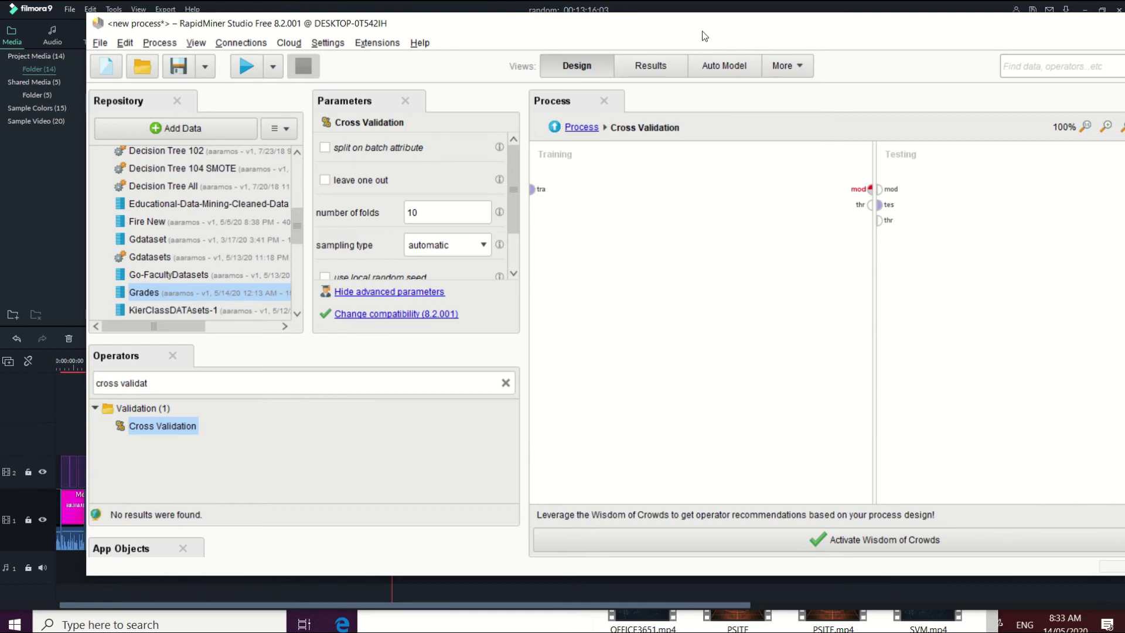
{"action": "left_click_drag", "start_coordinate": [704, 34], "coordinate": [656, 28]}
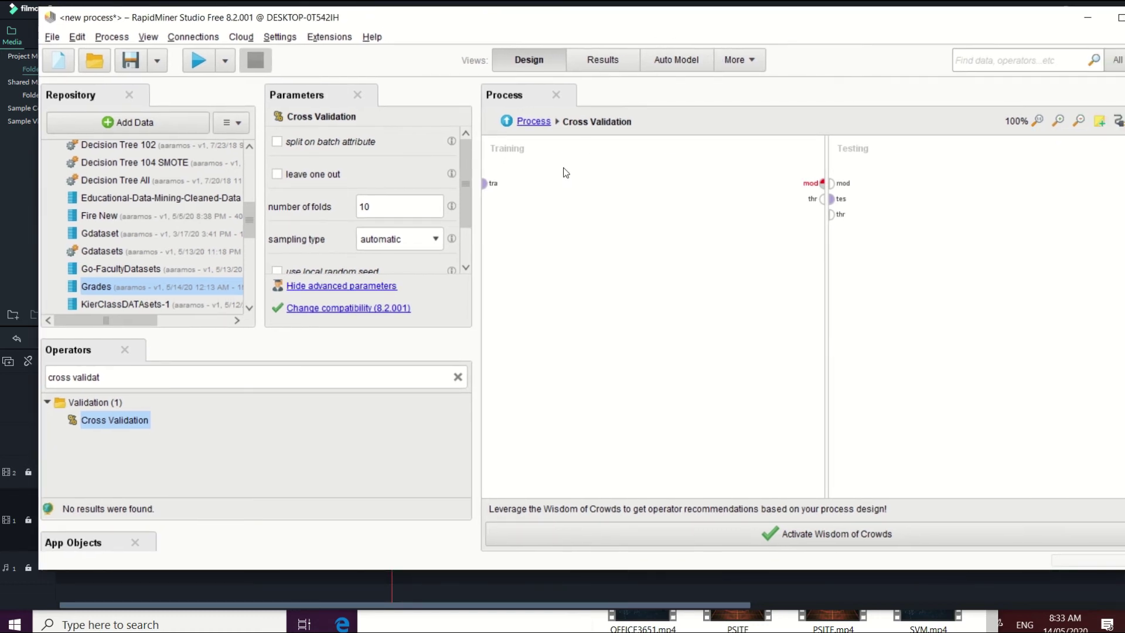
{"action": "left_click", "coordinate": [205, 375]}
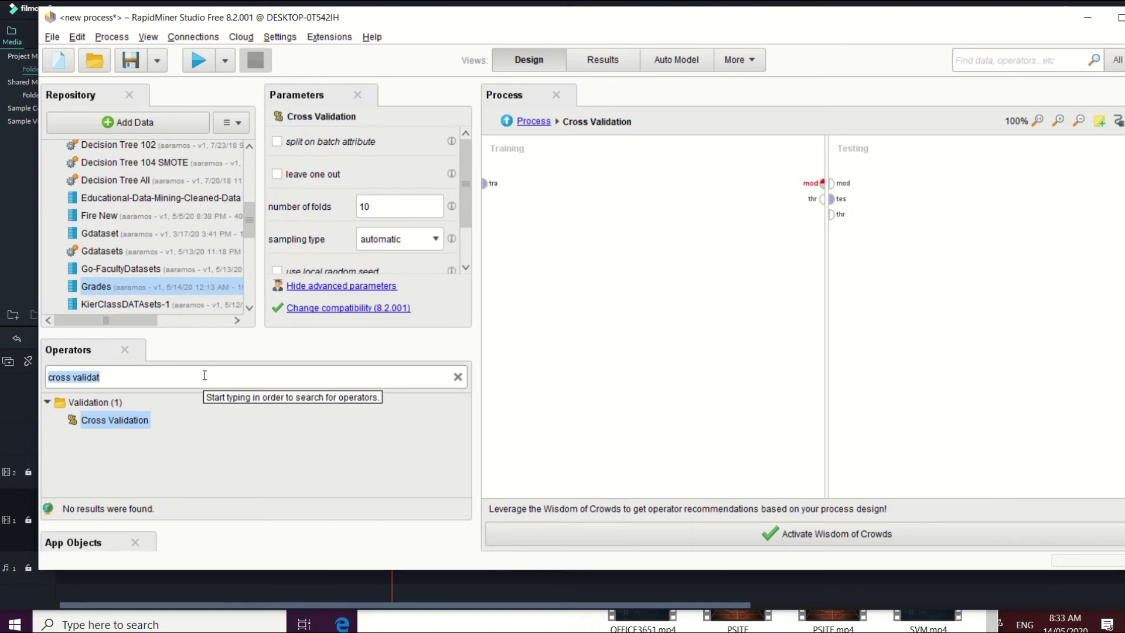
{"action": "type", "text": "random"}
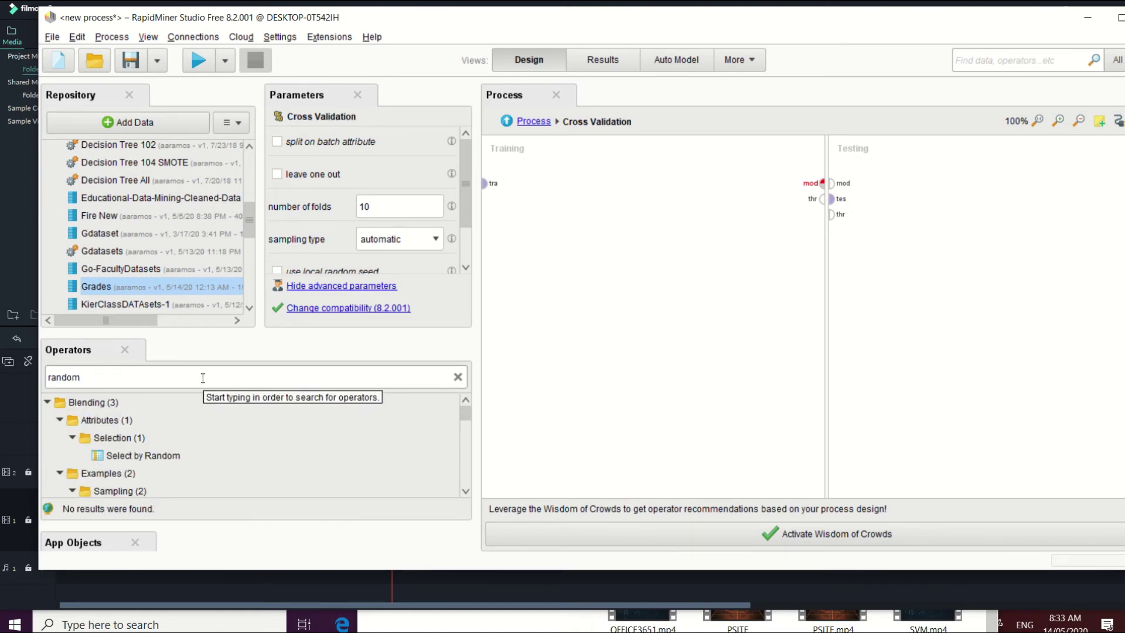
{"action": "type", "text": " foret"}
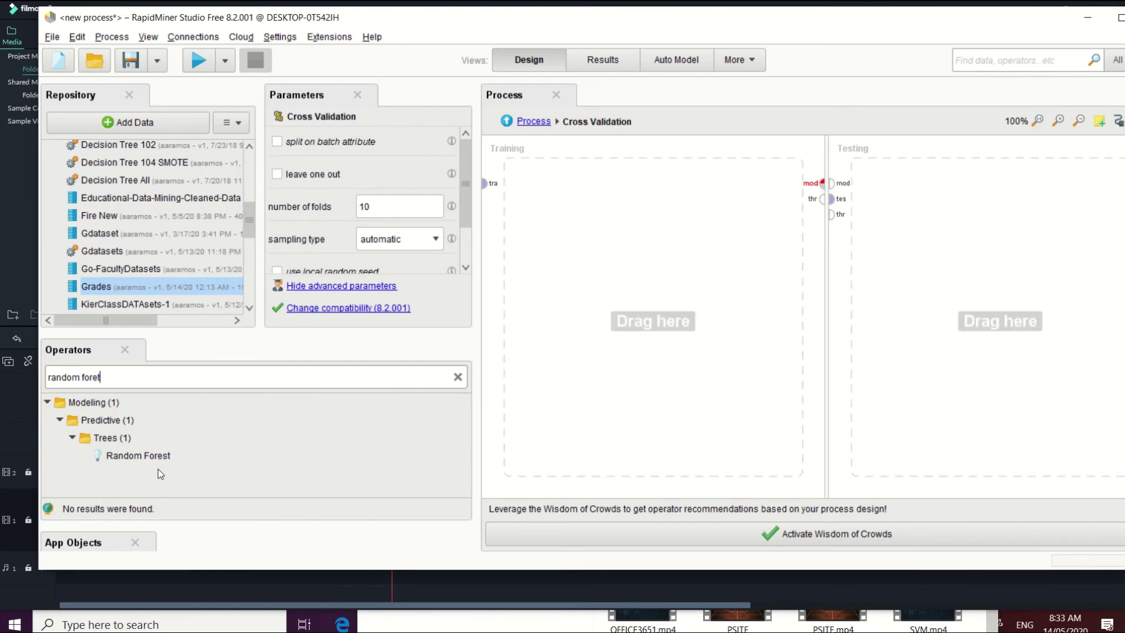
{"action": "left_click_drag", "start_coordinate": [159, 460], "coordinate": [518, 182]}
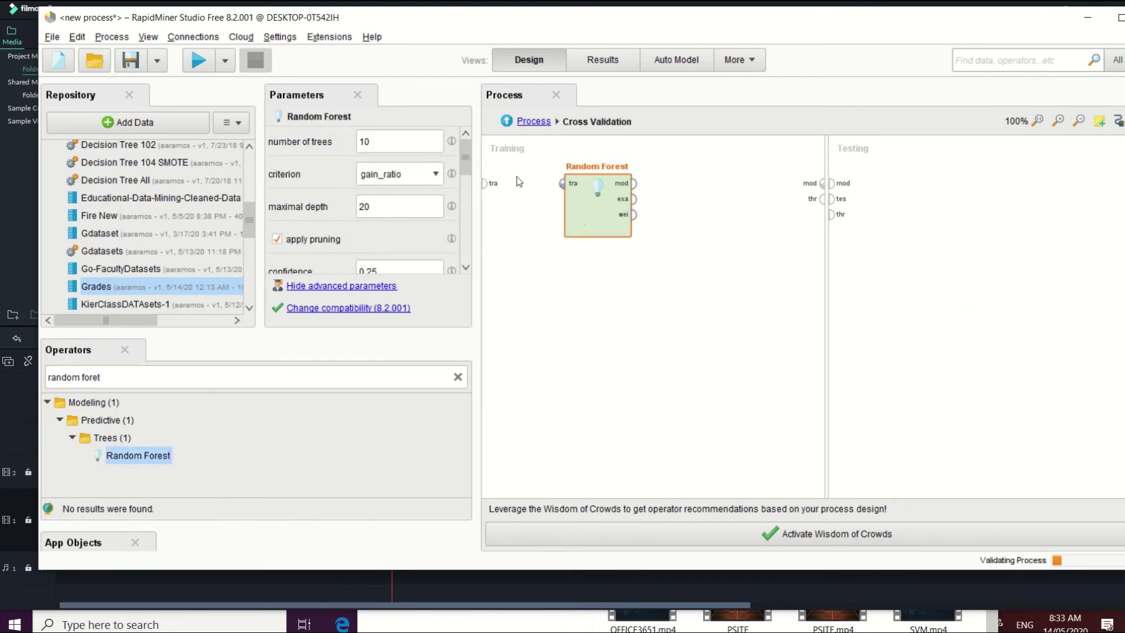
Connect the training input to Random Forest and its model output to the Training area's model port
{"action": "left_click", "coordinate": [486, 184]}
{"action": "left_click", "coordinate": [563, 186]}
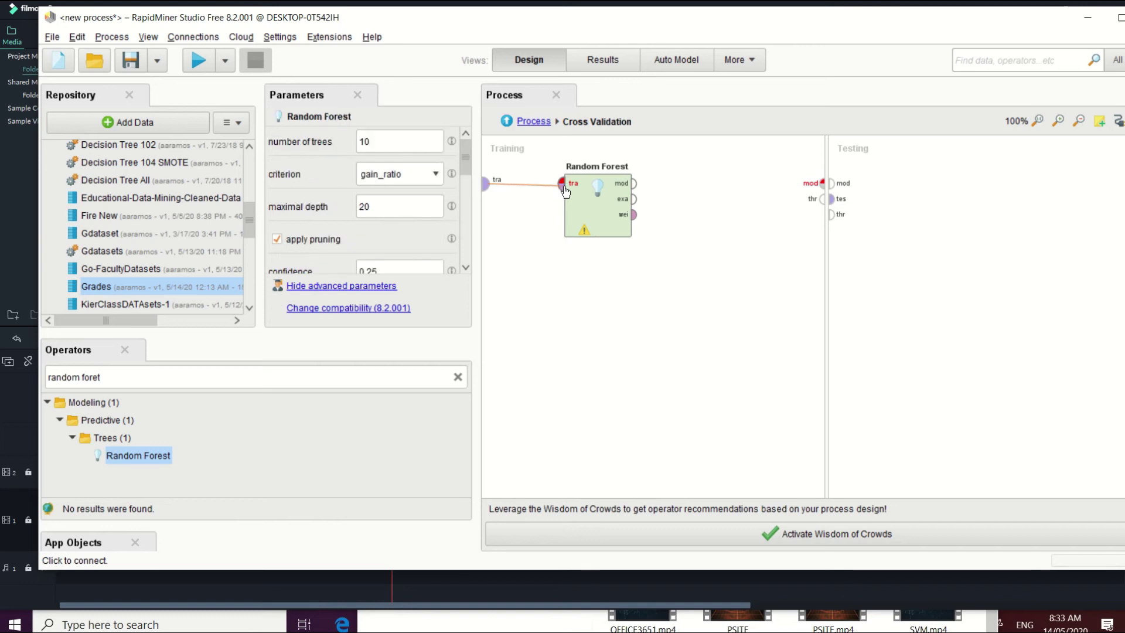
{"action": "left_click", "coordinate": [635, 183]}
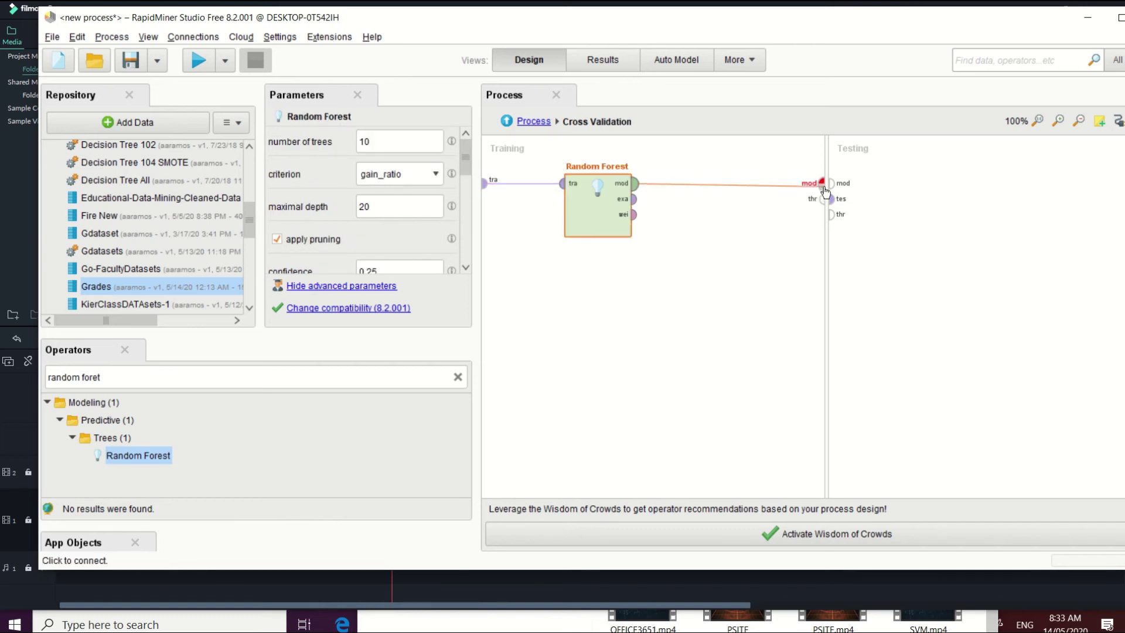
{"action": "left_click", "coordinate": [823, 183]}
Add an Apply Model operator to the Testing area and connect the model and test set ports to its inputs
{"action": "triple_click", "coordinate": [189, 373]}
{"action": "type", "text": "apply model"}
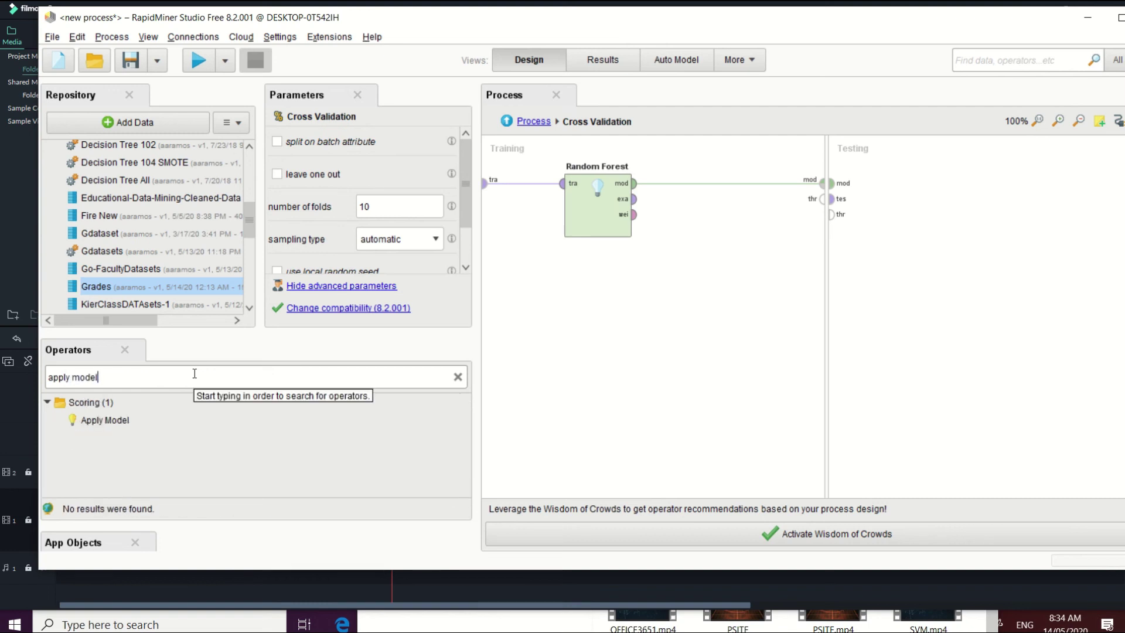
{"action": "left_click_drag", "start_coordinate": [104, 420], "coordinate": [919, 187]}
{"action": "left_click", "coordinate": [832, 184]}
{"action": "left_click", "coordinate": [909, 184]}
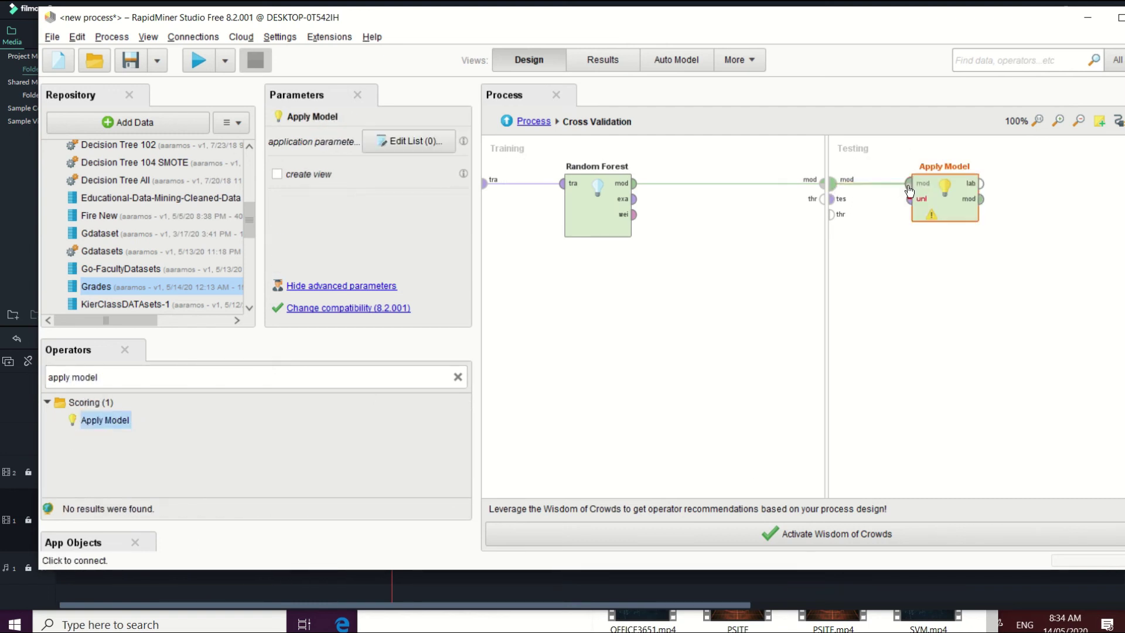
{"action": "left_click", "coordinate": [832, 199]}
{"action": "left_click", "coordinate": [912, 200]}
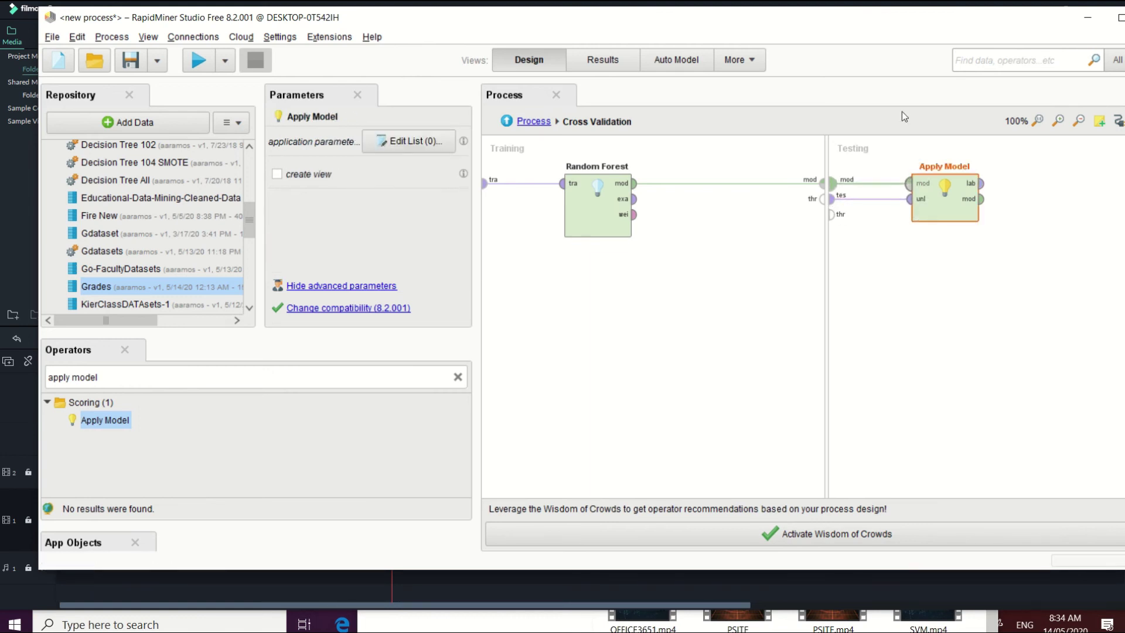
Add a Performance (Classification) operator after Apply Model, connecting the labelled data to it and its performance output to the Testing area's performance port
{"action": "left_click_drag", "start_coordinate": [899, 24], "coordinate": [791, 37]}
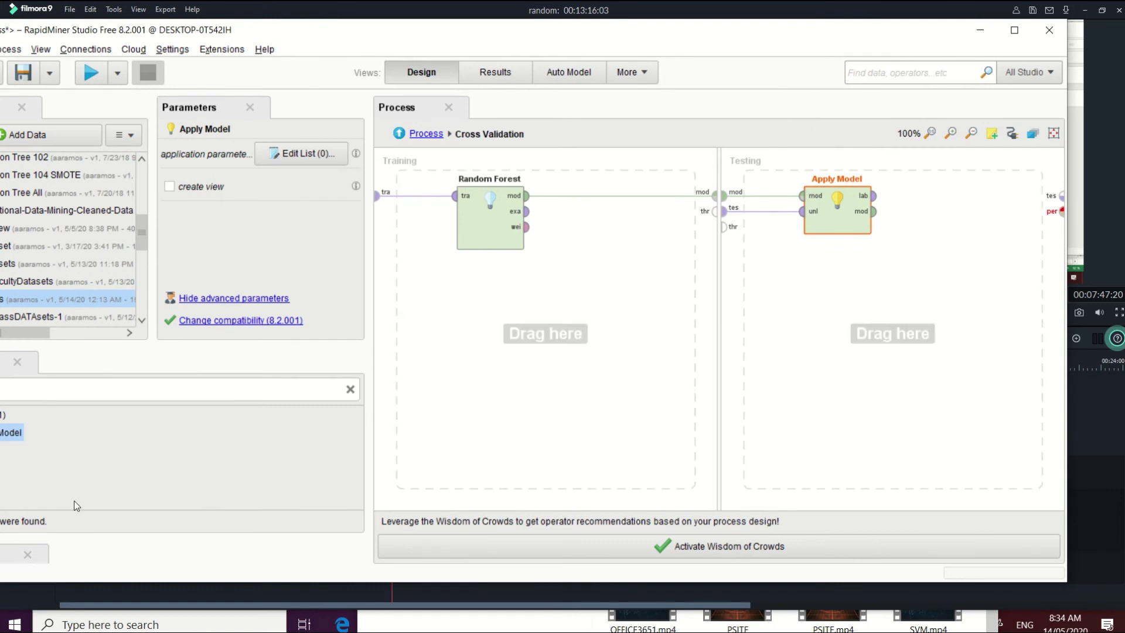
{"action": "left_click_drag", "start_coordinate": [467, 31], "coordinate": [520, 26]}
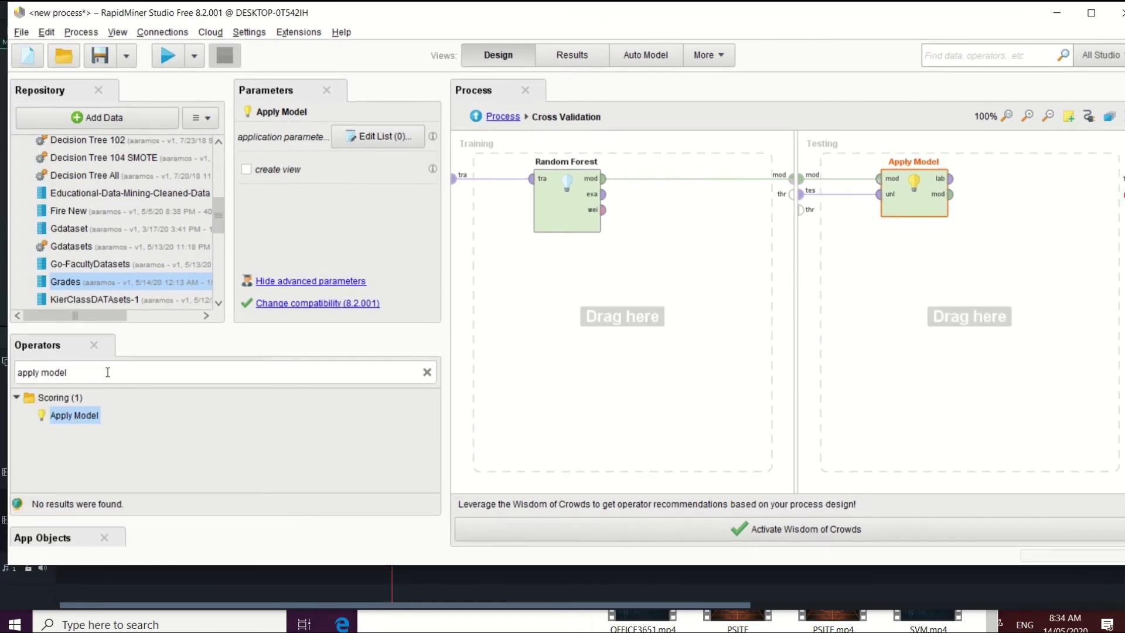
{"action": "left_click", "coordinate": [115, 367]}
{"action": "type", "text": "peror"}
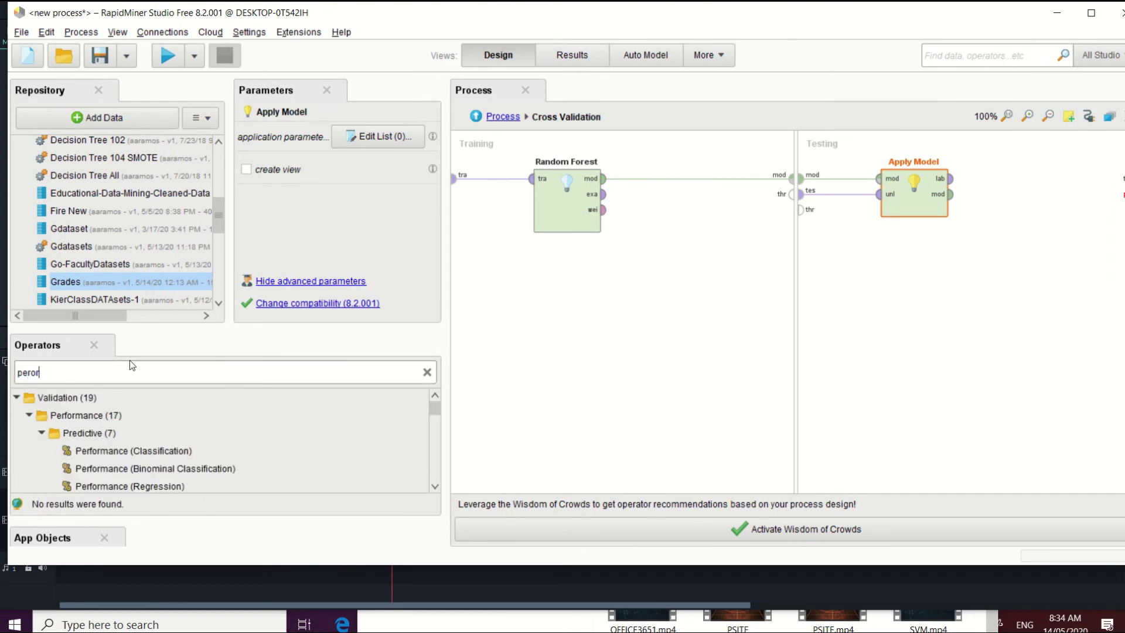
{"action": "key", "text": "BackSpace"}
{"action": "type", "text": "f"}
{"action": "left_click_drag", "start_coordinate": [176, 452], "coordinate": [1022, 191]}
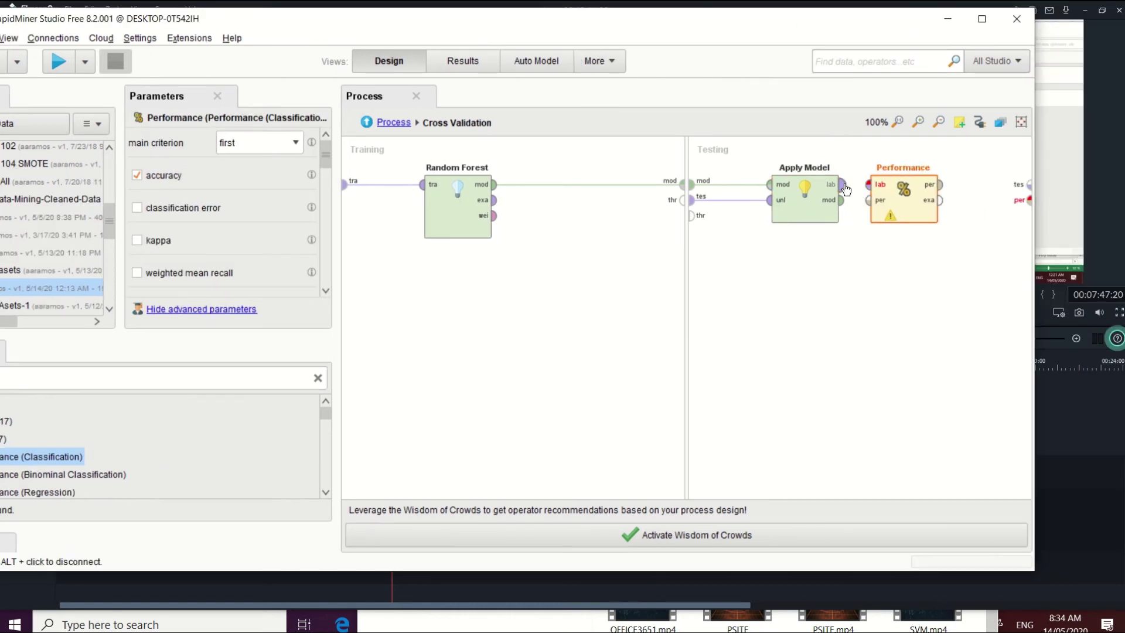
{"action": "left_click_drag", "start_coordinate": [841, 184], "coordinate": [868, 184]}
{"action": "left_click_drag", "start_coordinate": [940, 185], "coordinate": [1029, 200]}
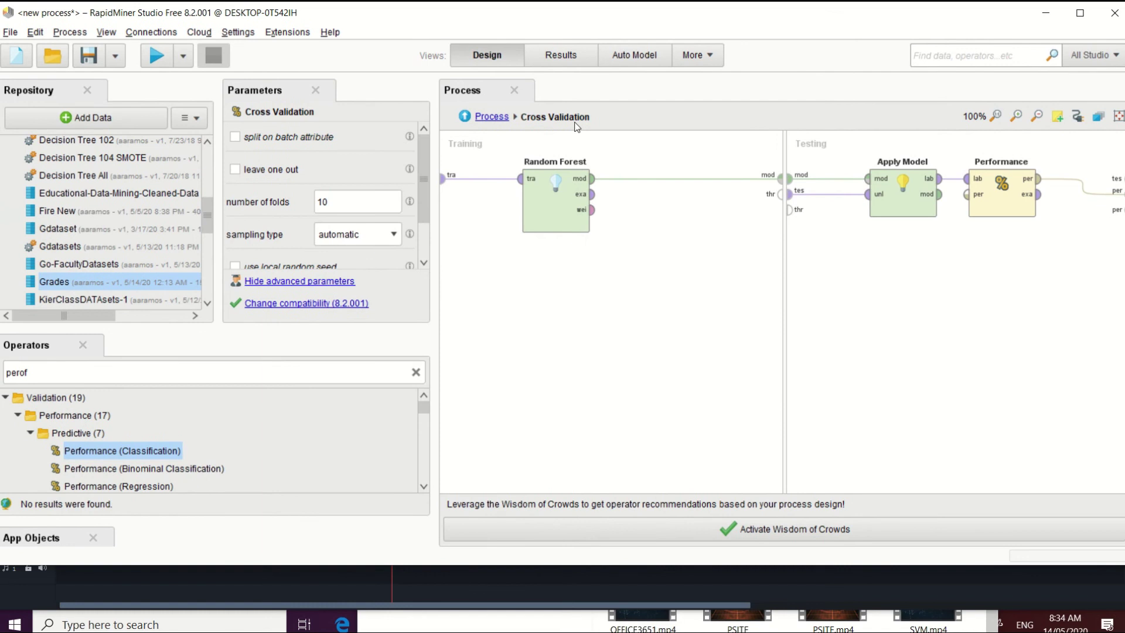
Return to the main process and connect Cross Validation's model, example set and performance outputs to the result ports
{"action": "left_click", "coordinate": [497, 118]}
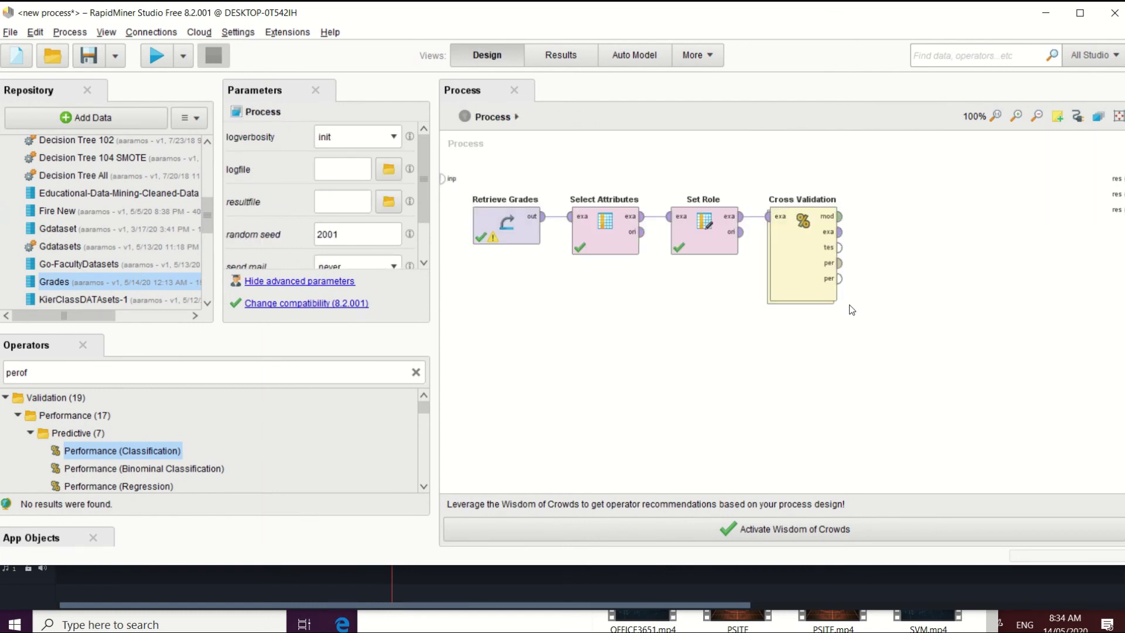
{"action": "left_click", "coordinate": [841, 216]}
{"action": "left_click", "coordinate": [1121, 178]}
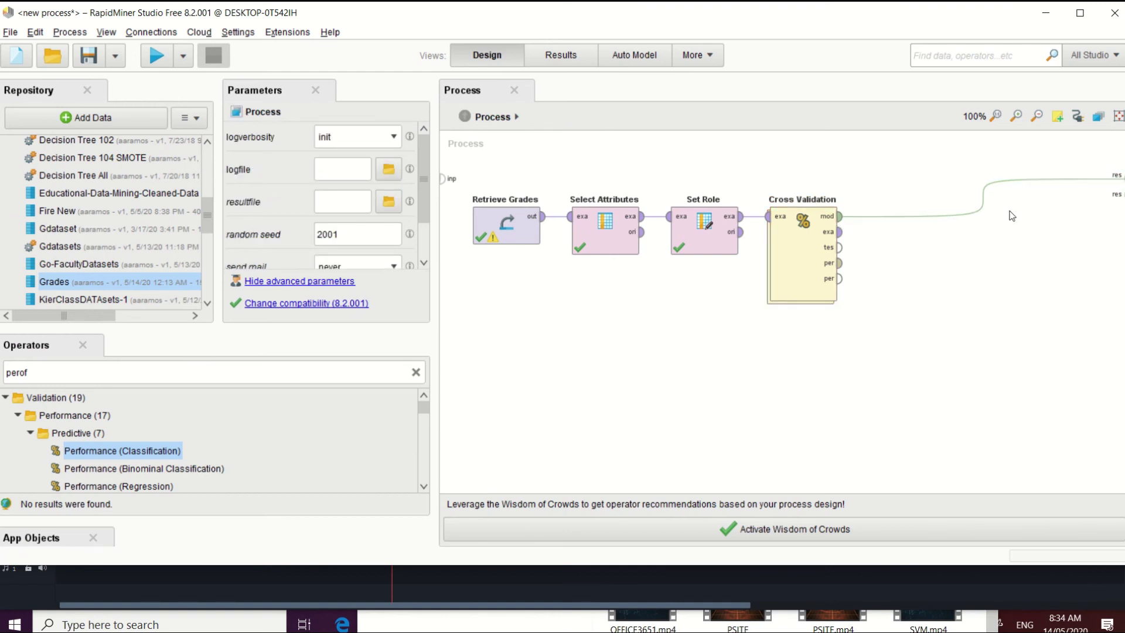
{"action": "left_click", "coordinate": [840, 232]}
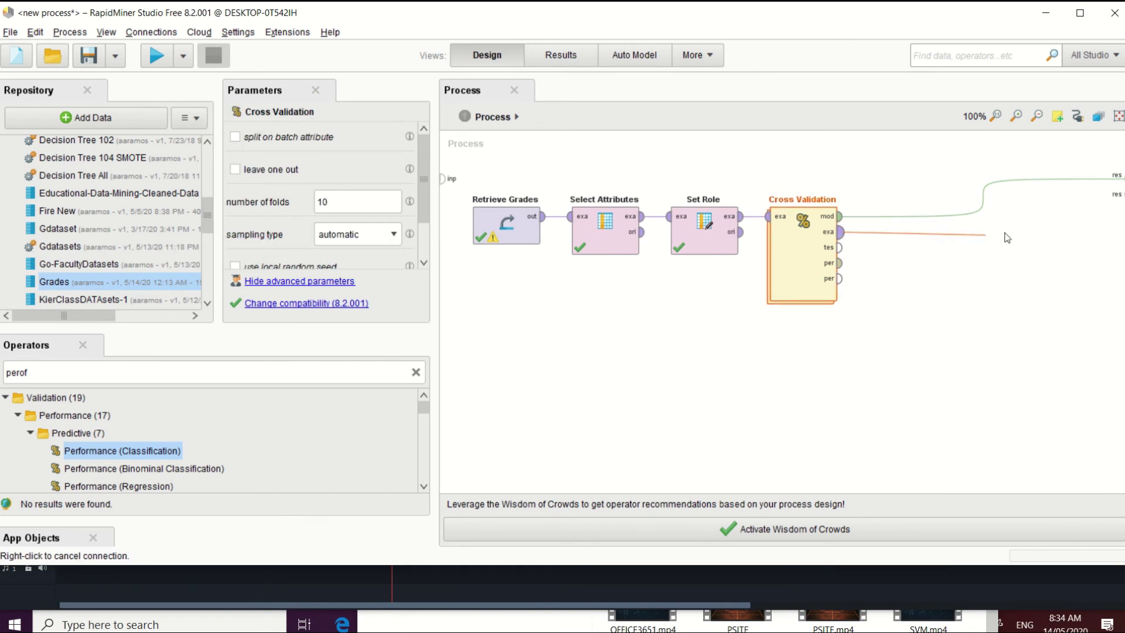
{"action": "left_click", "coordinate": [1120, 195]}
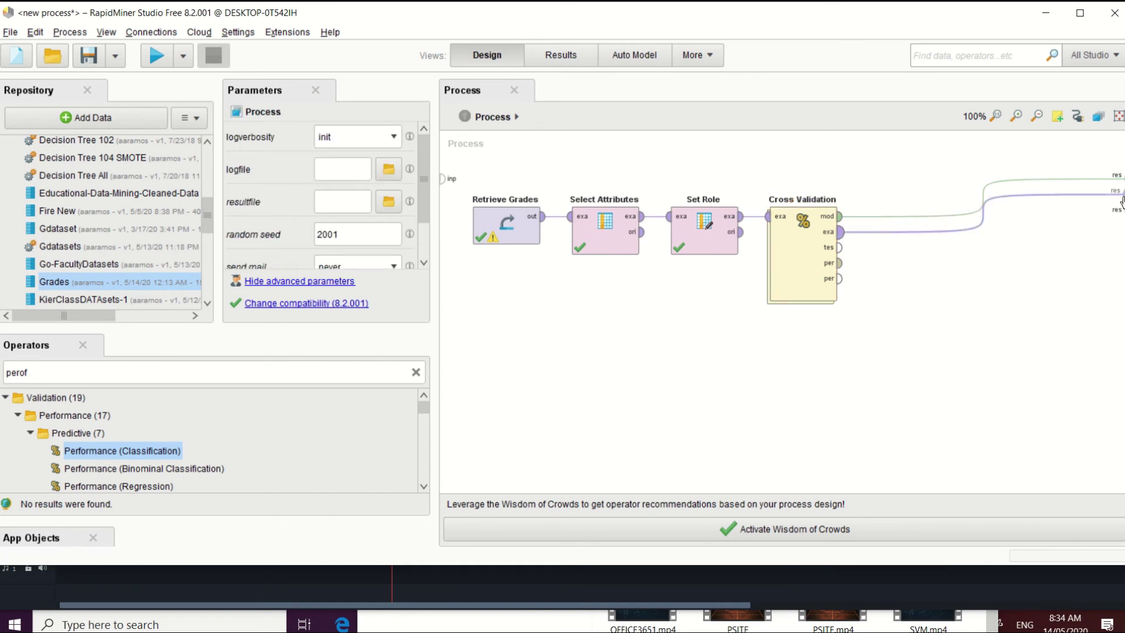
{"action": "left_click", "coordinate": [840, 262]}
{"action": "left_click", "coordinate": [1119, 209]}
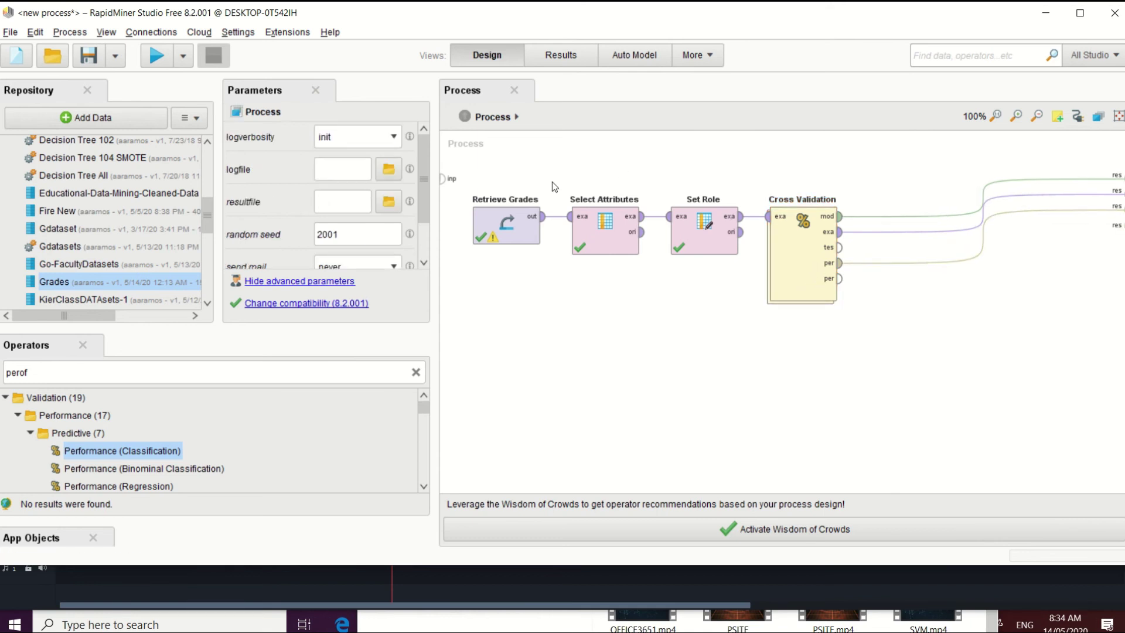
Reopen the Cross Validation subprocess and connect Performance's example set output to the test set results port
{"action": "double_click", "coordinate": [818, 267]}
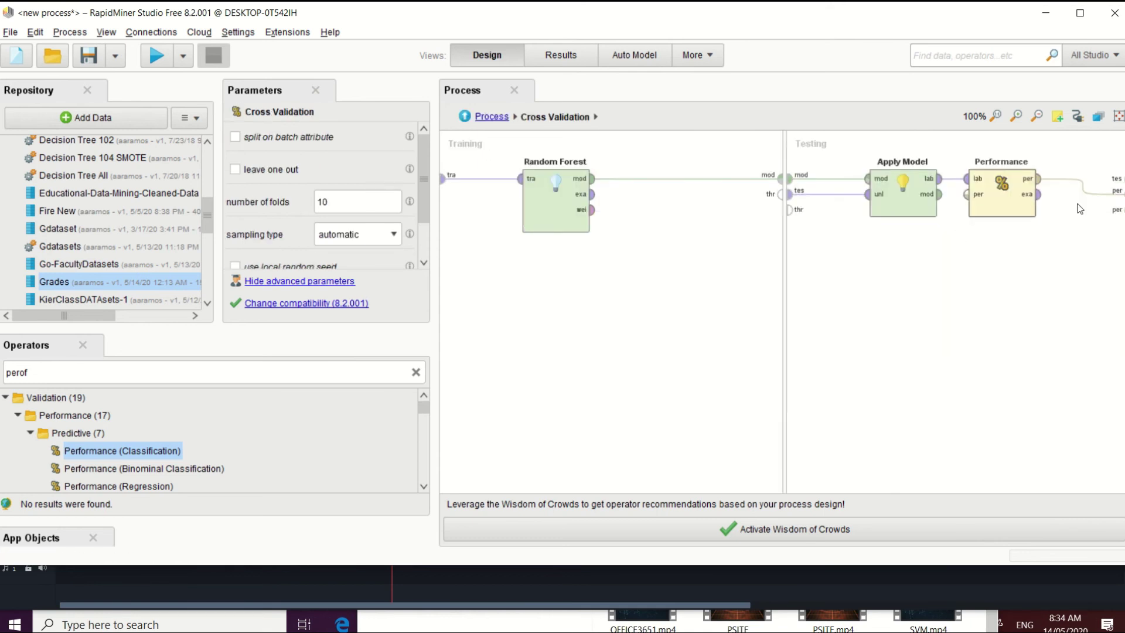
{"action": "left_click", "coordinate": [1042, 198]}
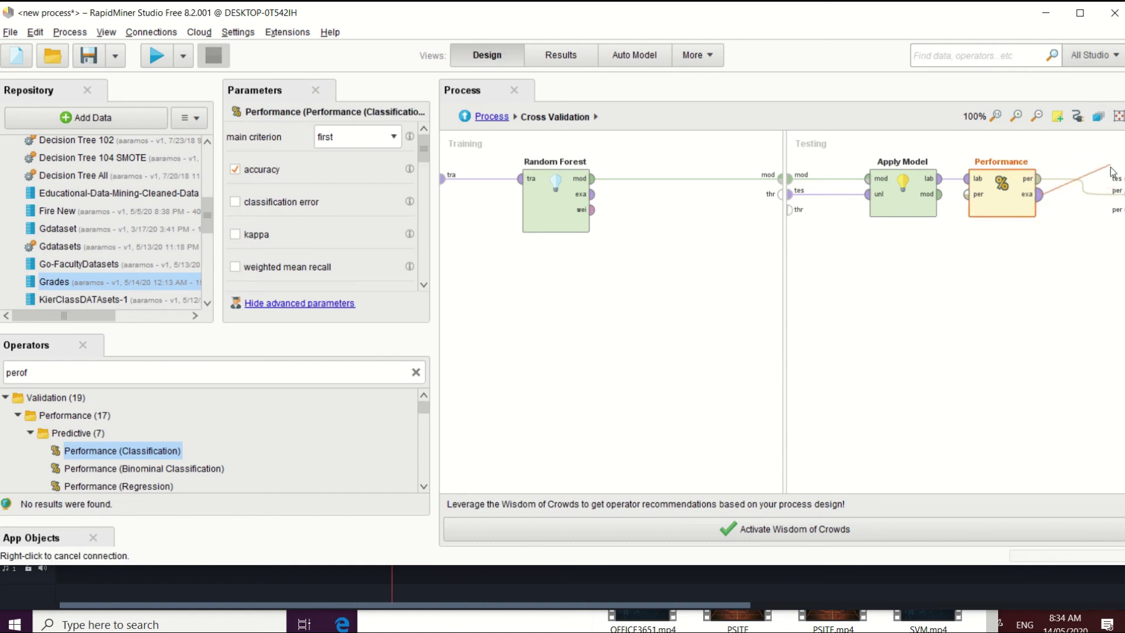
{"action": "left_click", "coordinate": [1119, 192]}
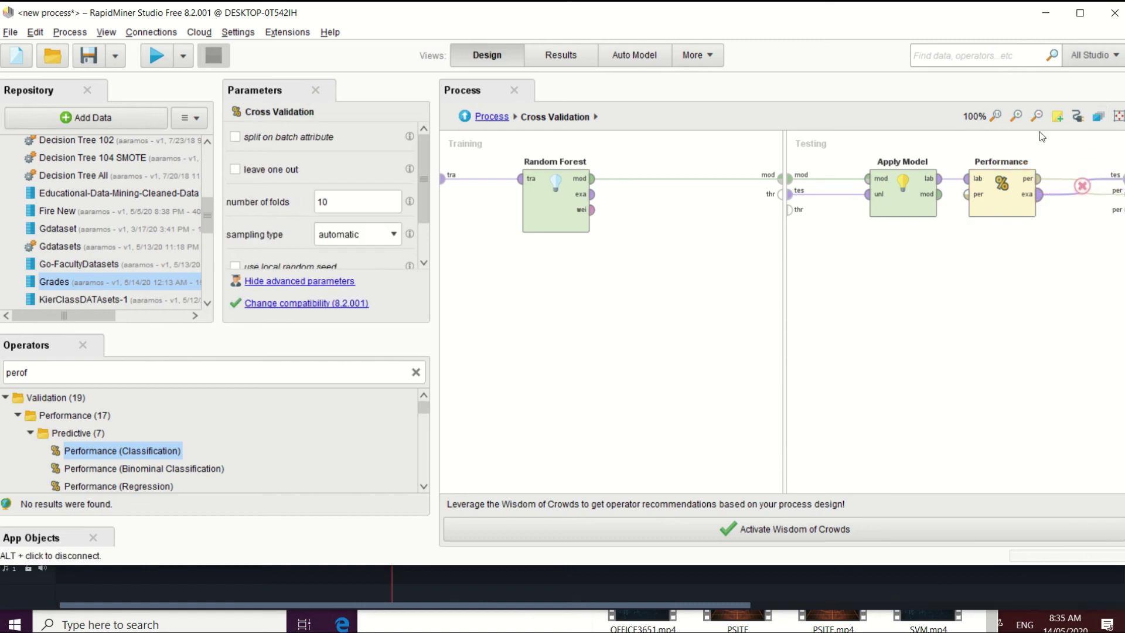
Back in the main process, connect Cross Validation's test result set output to the free result port
{"action": "left_click", "coordinate": [501, 117]}
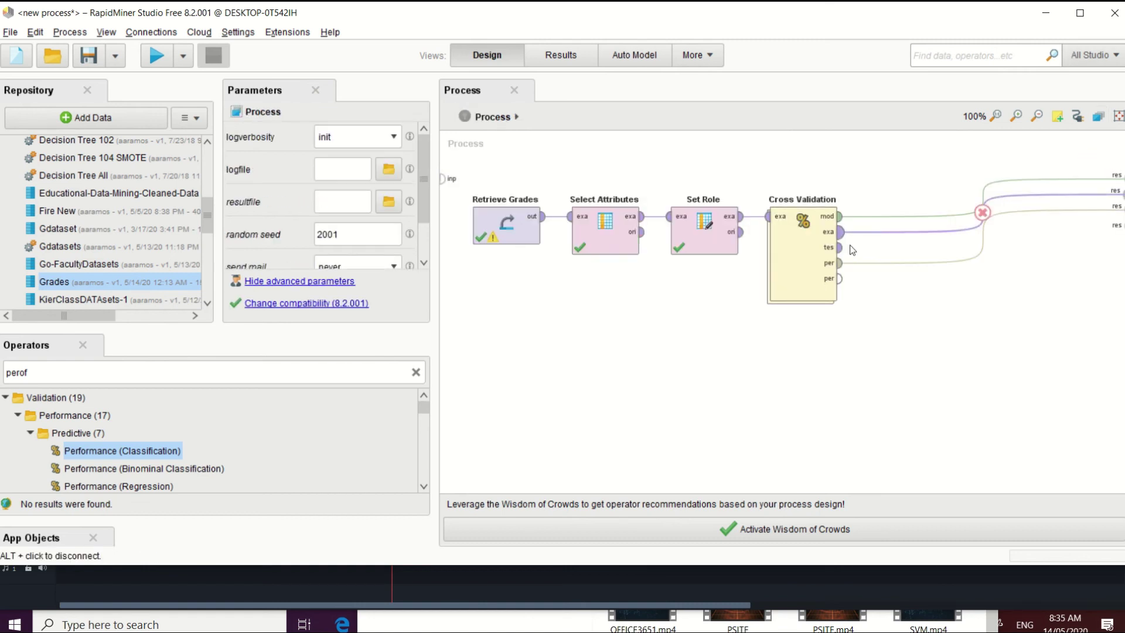
{"action": "mouse_move", "coordinate": [843, 252]}
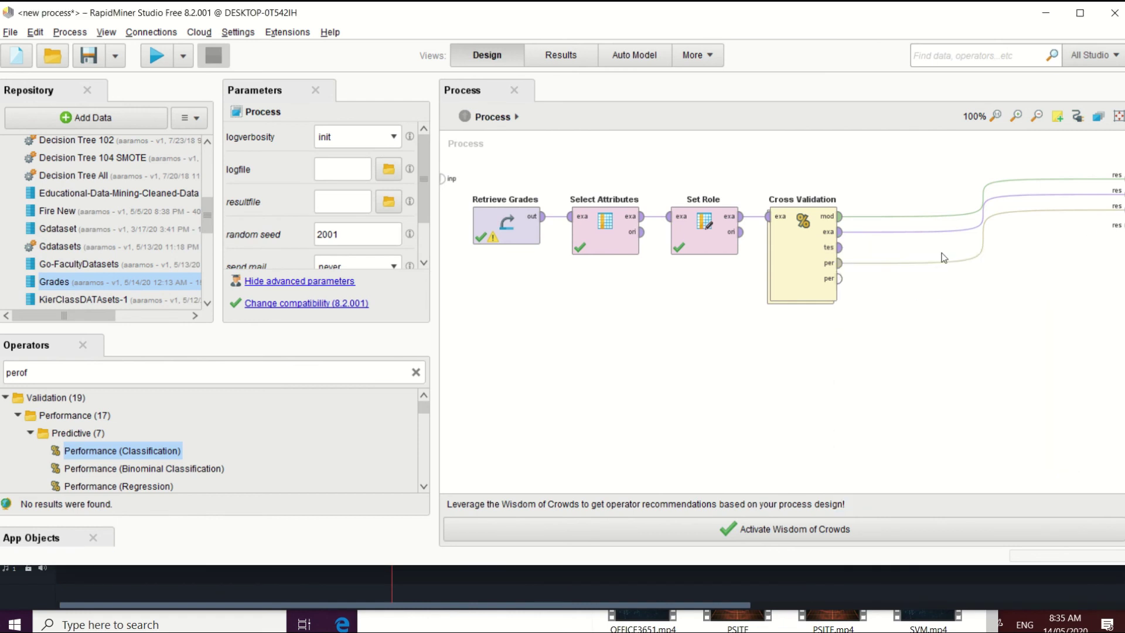
{"action": "left_click", "coordinate": [839, 250]}
{"action": "left_click_drag", "start_coordinate": [838, 253], "coordinate": [1122, 225]}
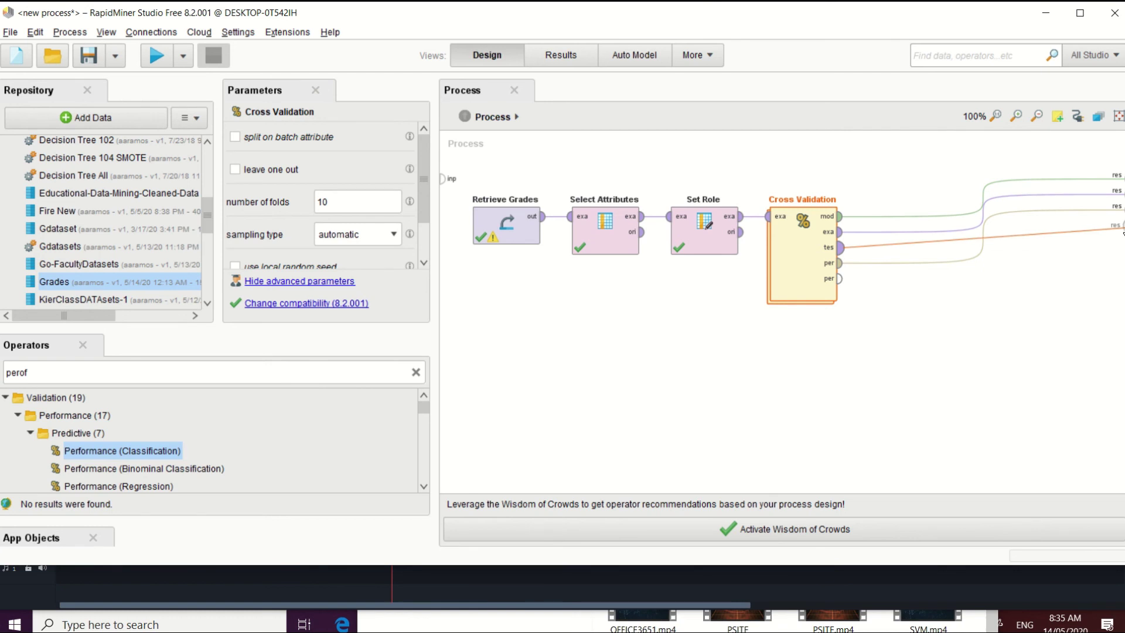
Run the cross-validation process and open the PerformanceVector results
{"action": "left_click_drag", "start_coordinate": [603, 23], "coordinate": [630, 37]}
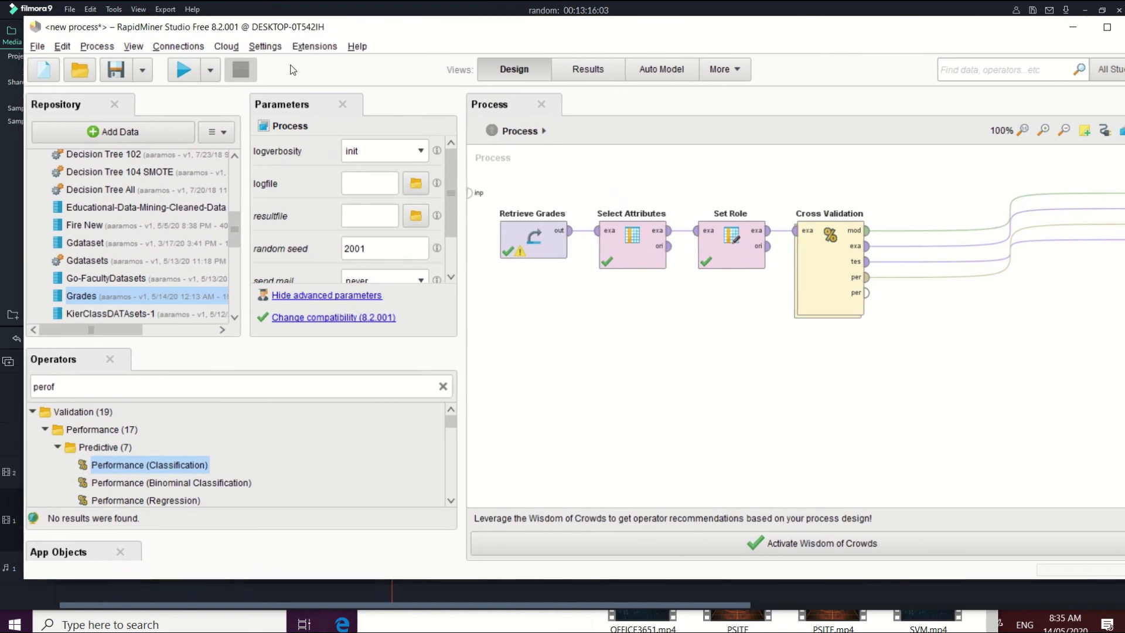
{"action": "key", "text": "F11"}
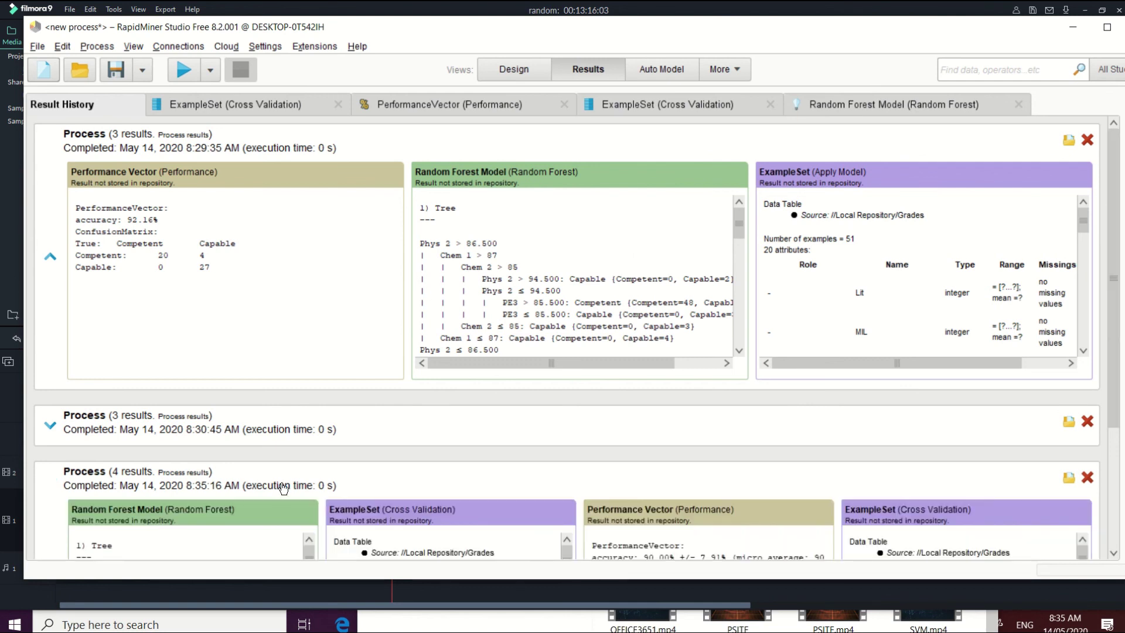
{"action": "scroll", "coordinate": [354, 318], "scroll_direction": "down", "scroll_amount": 2}
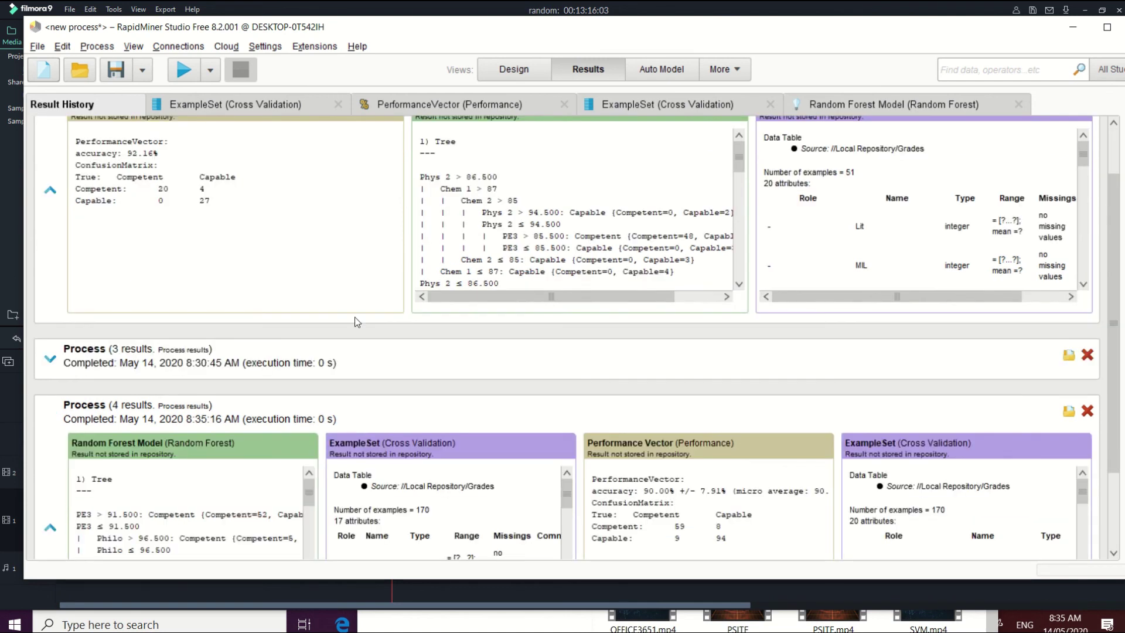
{"action": "left_click", "coordinate": [398, 106]}
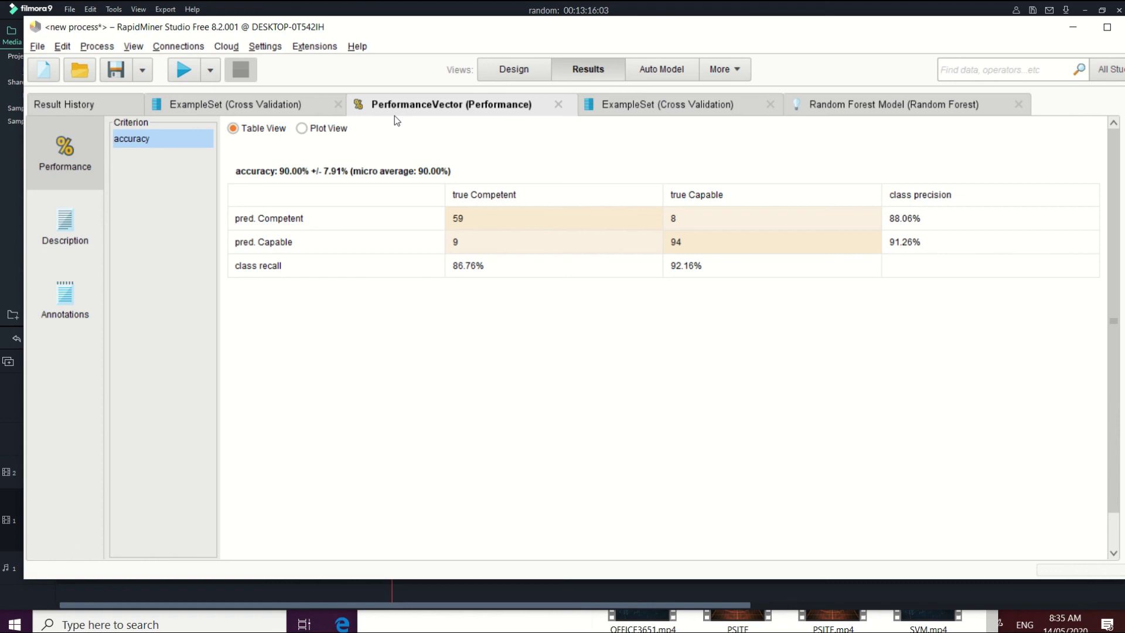
Examine both Cross Validation example sets and several individual trees of the Random Forest model
{"action": "left_click", "coordinate": [296, 110]}
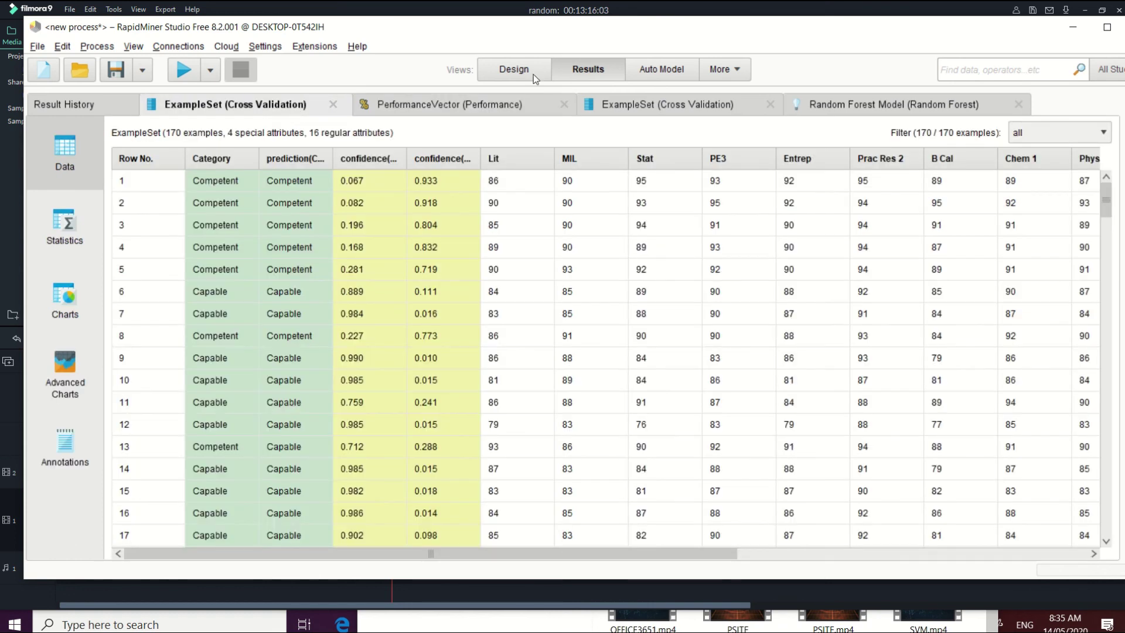
{"action": "left_click", "coordinate": [667, 105]}
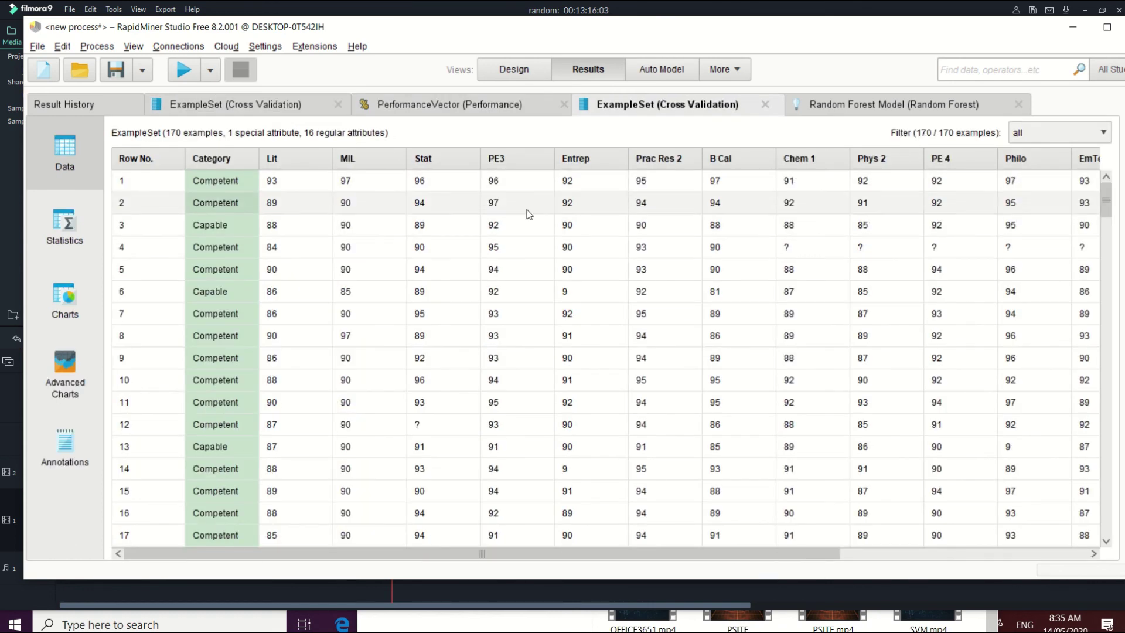
{"action": "left_click", "coordinate": [922, 113]}
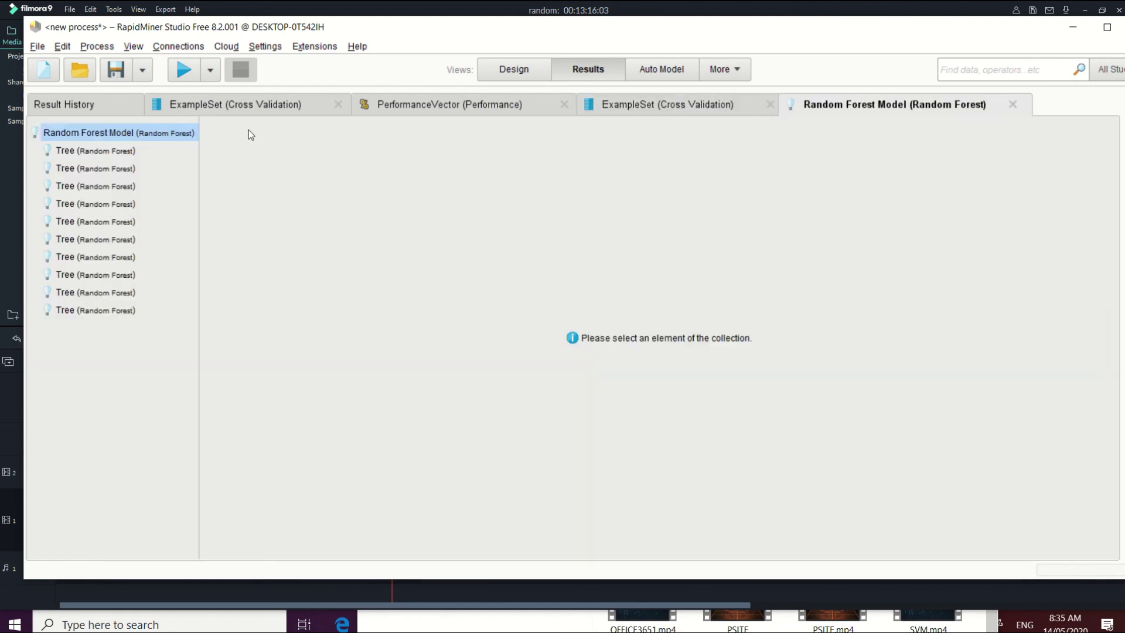
{"action": "left_click", "coordinate": [97, 152]}
{"action": "left_click", "coordinate": [92, 205]}
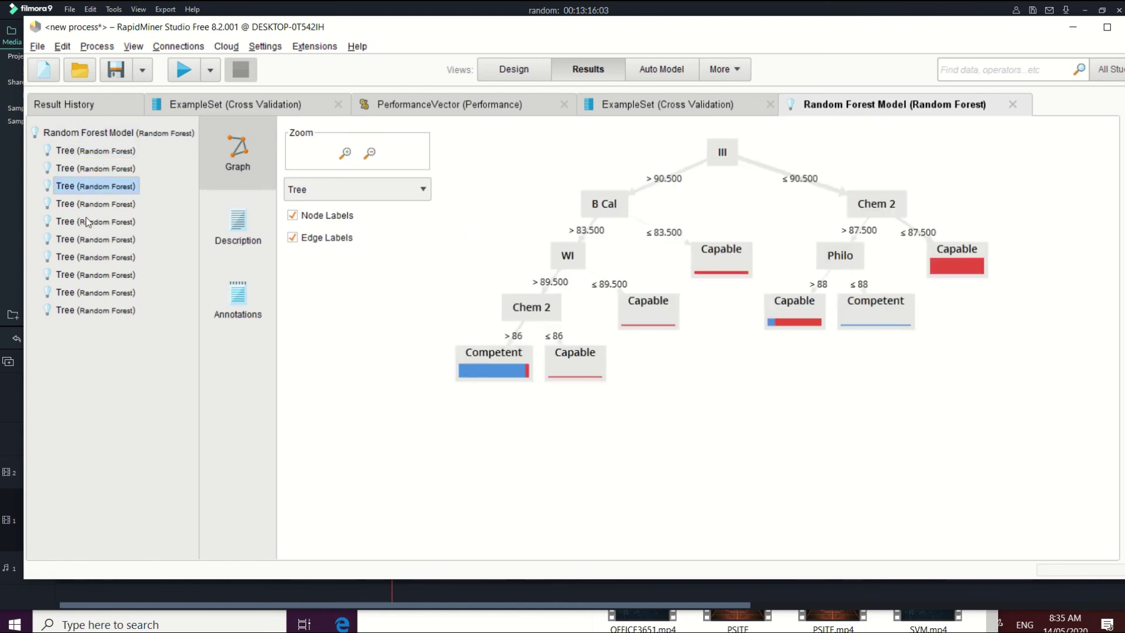
{"action": "left_click", "coordinate": [83, 223]}
{"action": "left_click", "coordinate": [85, 292]}
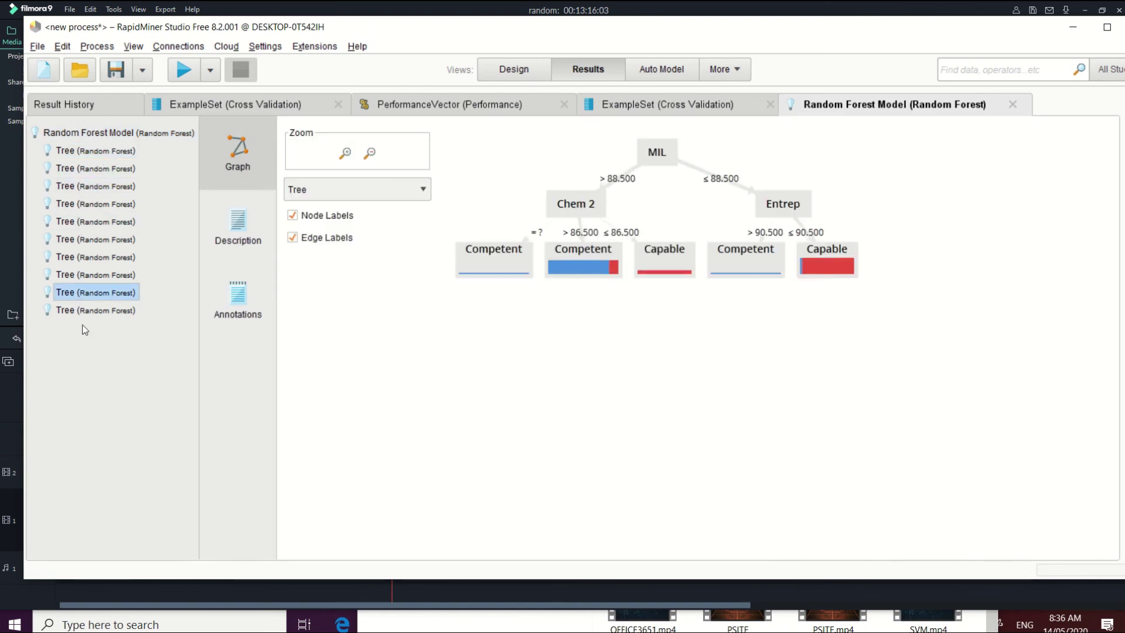
{"action": "left_click", "coordinate": [85, 311]}
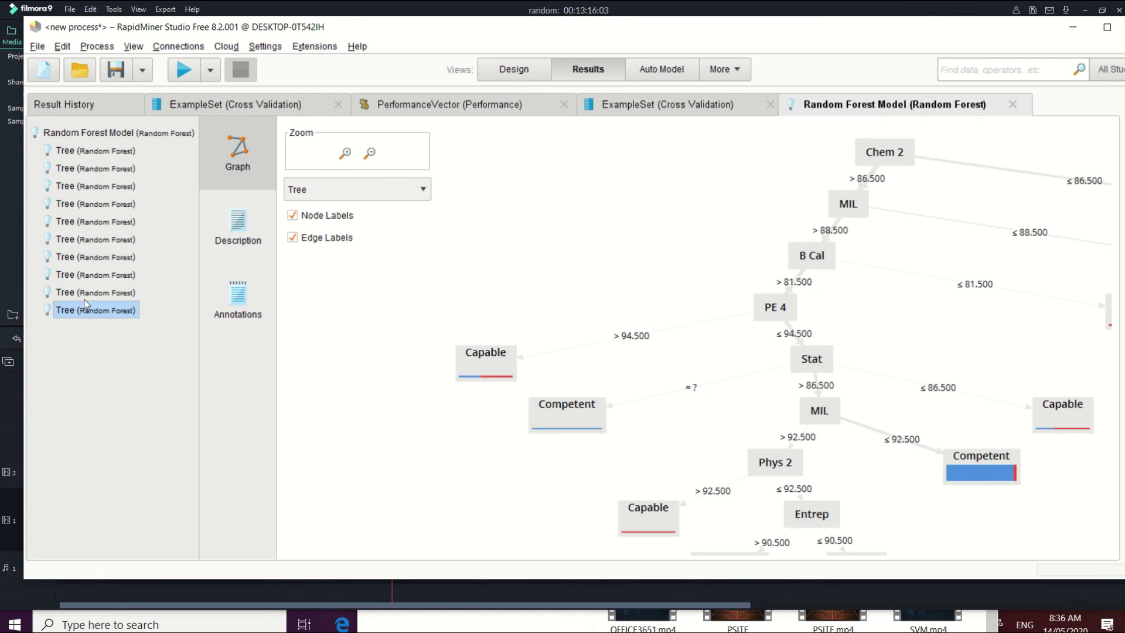